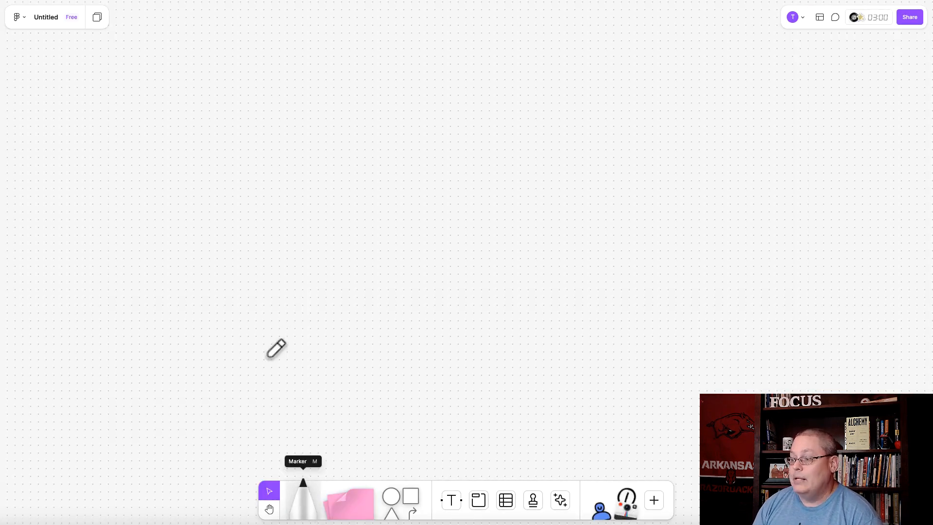
- Handwrite LC with the Marker in black and draw a long double-headed horizontal arrow beside it
left_click(304, 497)
mouse_move(107, 161)
left_mouse_down()
mouse_move(97, 243)
mouse_move(160, 248)
left_mouse_up()
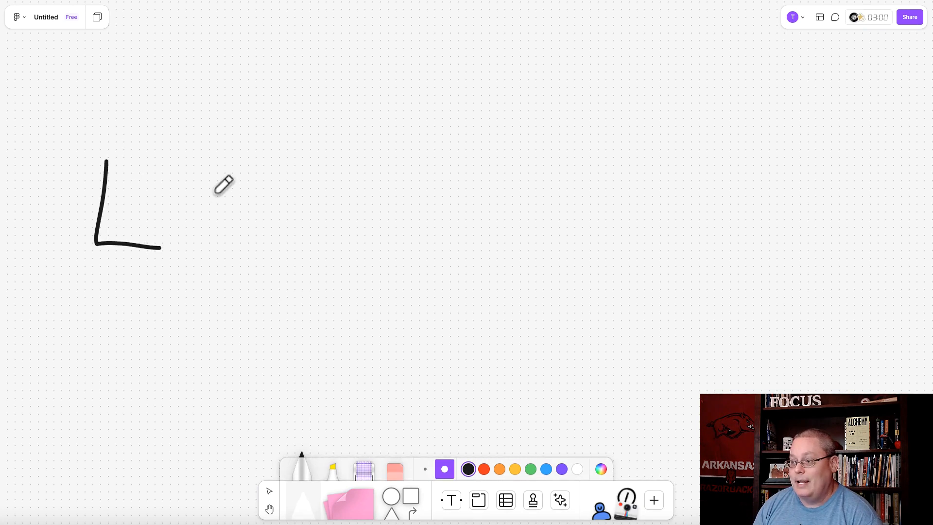
left_click_drag(237, 169, 239, 245)
left_click_drag(326, 196, 344, 237)
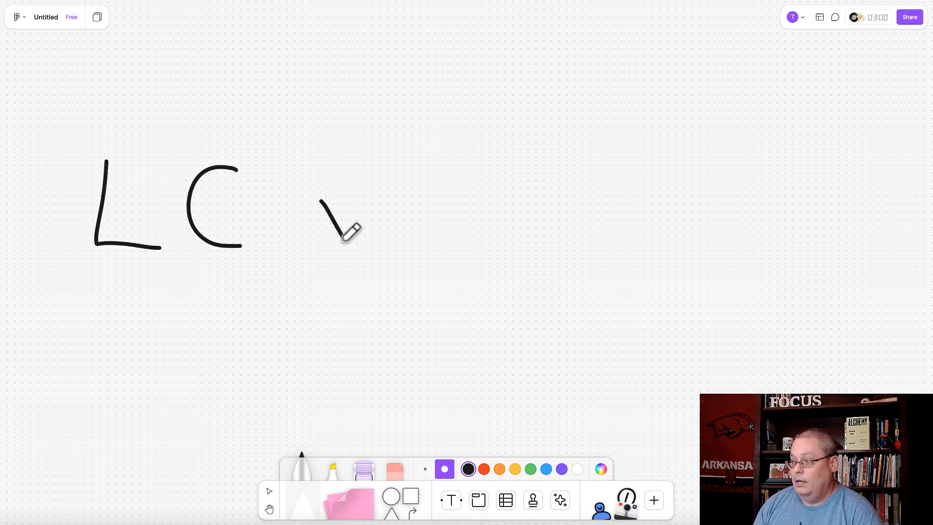
mouse_move(356, 165)
left_mouse_down()
mouse_move(323, 201)
mouse_move(581, 205)
mouse_move(552, 240)
left_mouse_up()
left_click_drag(582, 205, 551, 173)
- Handwrite SIO at the arrow's far end, opposite LC
mouse_move(642, 157)
left_mouse_down()
mouse_move(664, 216)
mouse_move(630, 227)
left_mouse_up()
mouse_move(642, 157)
left_mouse_down()
mouse_move(667, 152)
mouse_move(710, 187)
mouse_move(713, 215)
left_mouse_up()
left_click_drag(698, 161, 727, 154)
left_click_drag(708, 217, 754, 214)
mouse_move(786, 156)
left_mouse_down()
mouse_move(821, 165)
mouse_move(777, 158)
left_mouse_up()
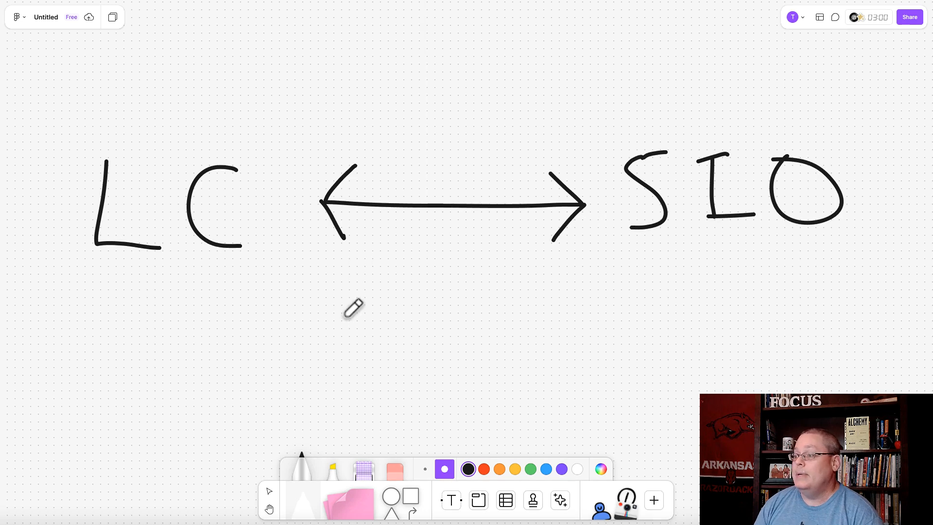
- Handwrite the label API beneath the double-headed arrow
left_click_drag(367, 313, 411, 320)
left_click_drag(380, 288, 441, 301)
mouse_move(431, 263)
left_mouse_down()
mouse_move(447, 279)
mouse_move(438, 278)
left_mouse_up()
left_click_drag(500, 265, 502, 301)
left_click_drag(487, 268, 527, 266)
left_click_drag(481, 310, 550, 307)
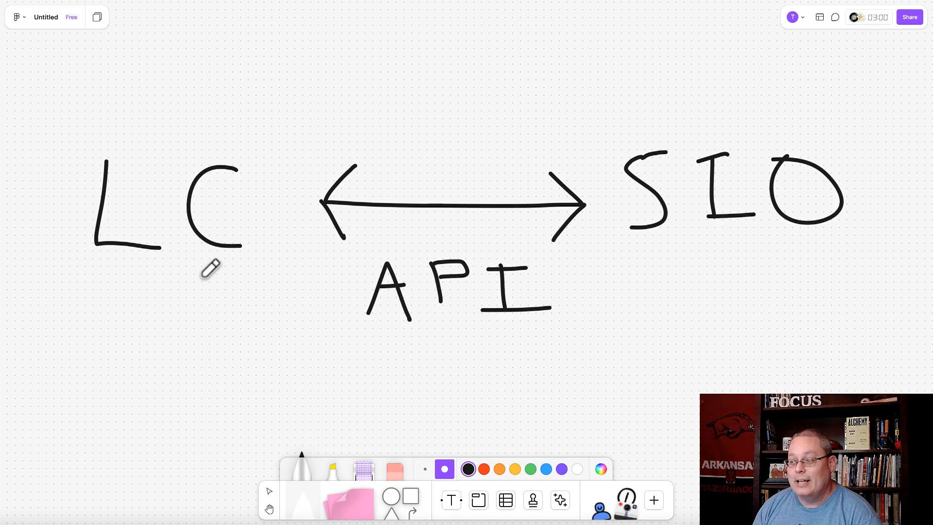
- Handwrite TAGS above the arrow and draw an envelope with a check mark above LC
mouse_move(373, 77)
left_mouse_down()
mouse_move(373, 123)
mouse_move(390, 76)
left_mouse_up()
mouse_move(387, 121)
left_mouse_down()
mouse_move(403, 78)
mouse_move(415, 112)
mouse_move(421, 94)
mouse_move(487, 89)
mouse_move(465, 106)
left_mouse_up()
mouse_move(112, 84)
left_mouse_down()
mouse_move(113, 123)
mouse_move(158, 85)
mouse_move(191, 125)
mouse_move(118, 125)
left_mouse_up()
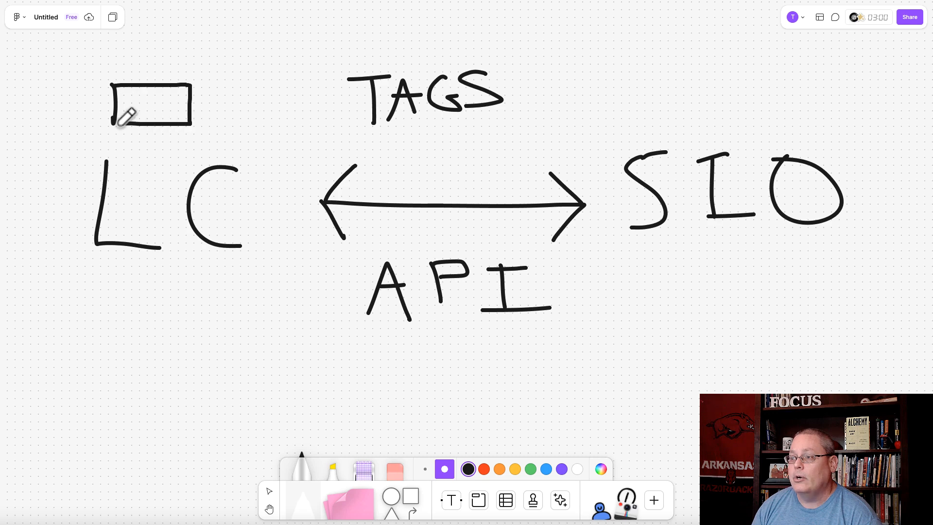
mouse_move(114, 88)
left_mouse_down()
mouse_move(159, 106)
mouse_move(186, 89)
left_mouse_up()
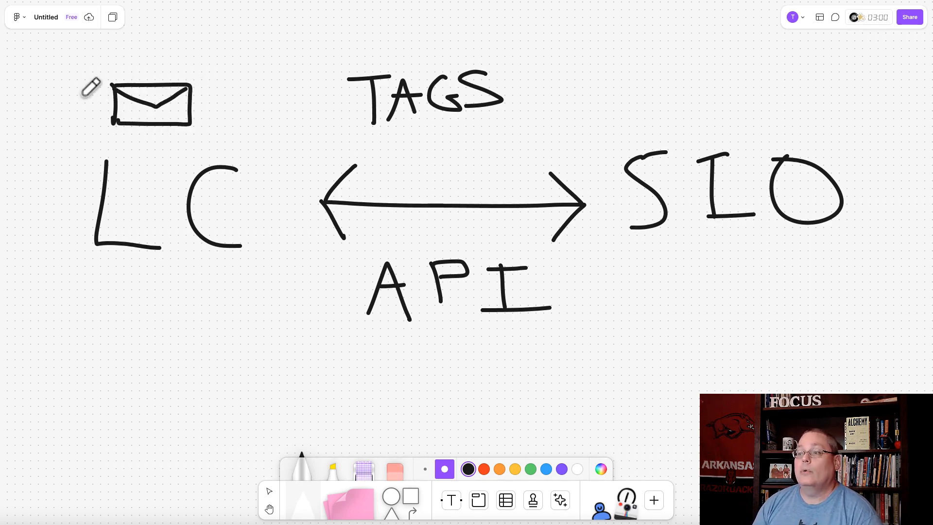
left_click_drag(75, 88, 127, 55)
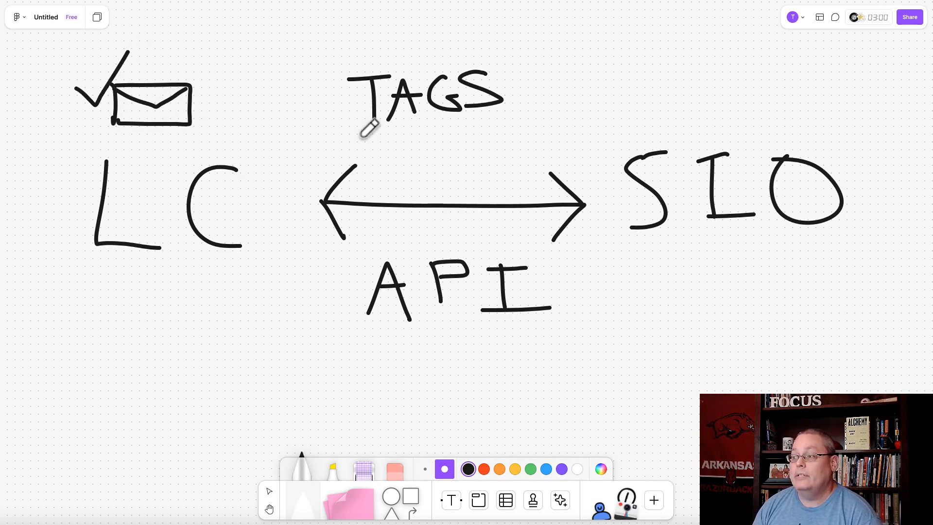
- Underline TAGS and SIO, and sketch a list under SIO with a vertical divider, a check mark and two email entries
left_click_drag(357, 138, 475, 127)
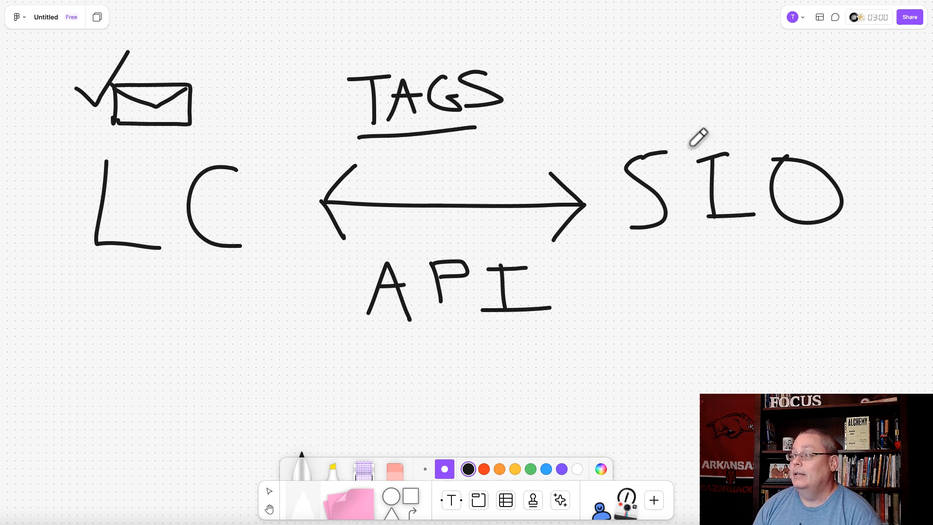
left_click_drag(627, 239, 843, 233)
left_click_drag(721, 255, 725, 395)
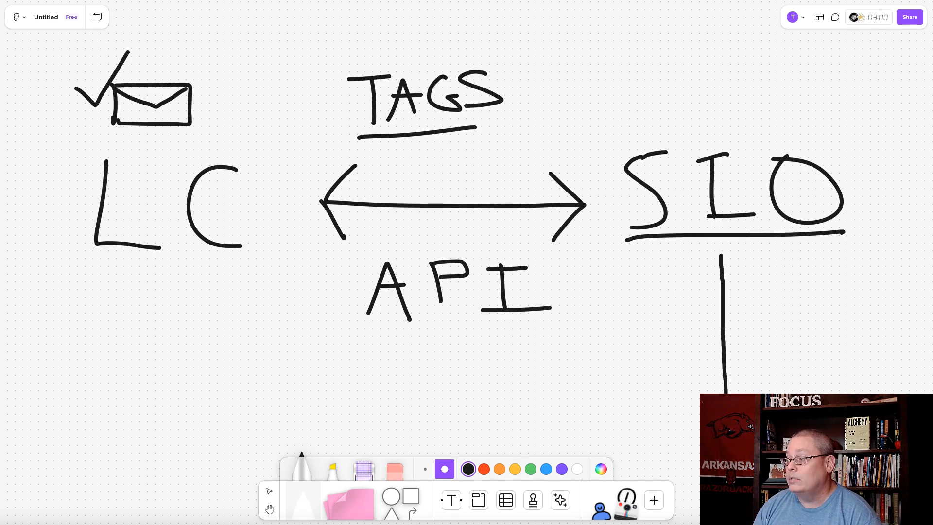
left_click_drag(685, 258, 706, 236)
mouse_move(751, 263)
left_mouse_down()
mouse_move(762, 287)
mouse_move(752, 321)
mouse_move(778, 335)
left_mouse_up()
left_click_drag(776, 267, 820, 262)
left_click_drag(779, 309, 812, 305)
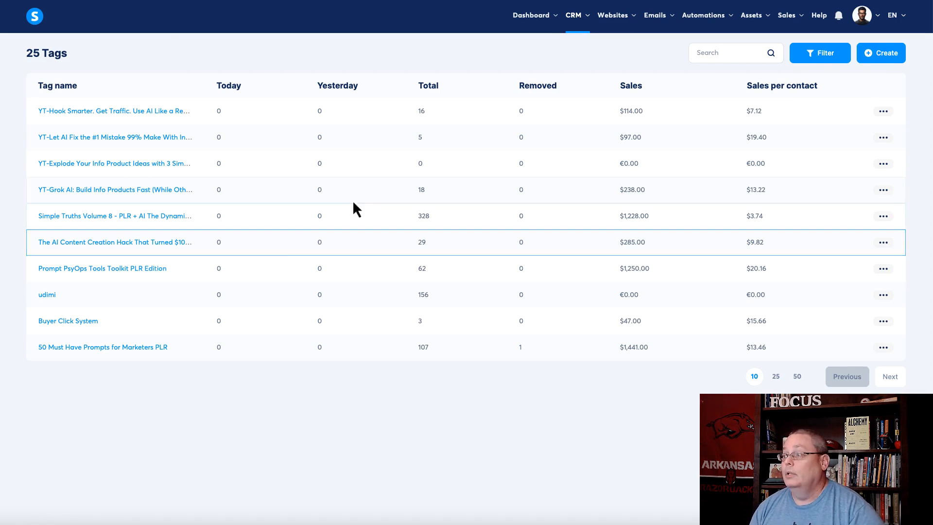
- Switch to Systeme.io, open a contact's record from the CRM and examine which tags are assigned to it
mouse_move(584, 17)
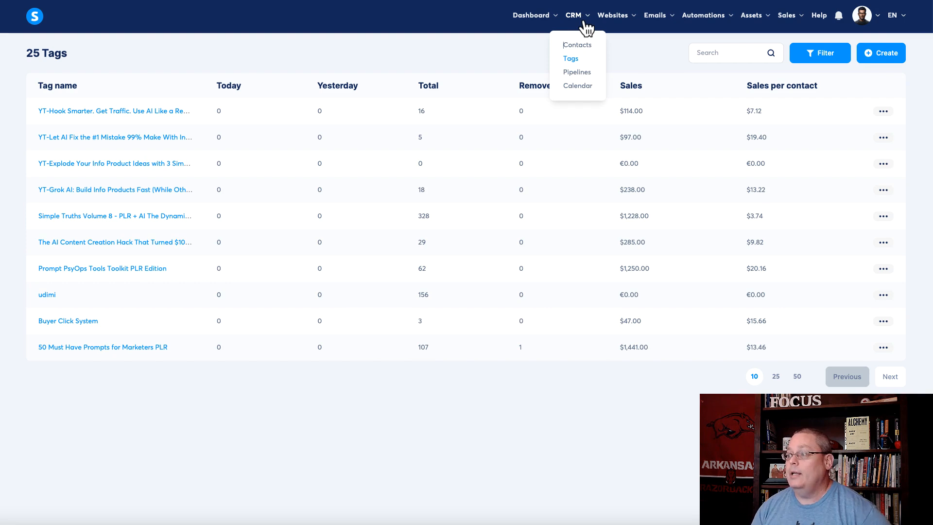
left_click(556, 47)
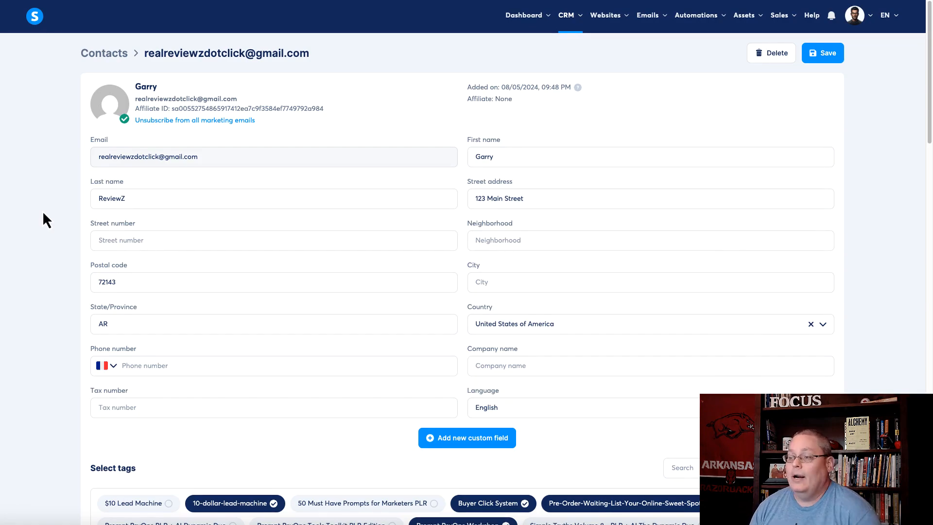
scroll(56, 209, "down", 3)
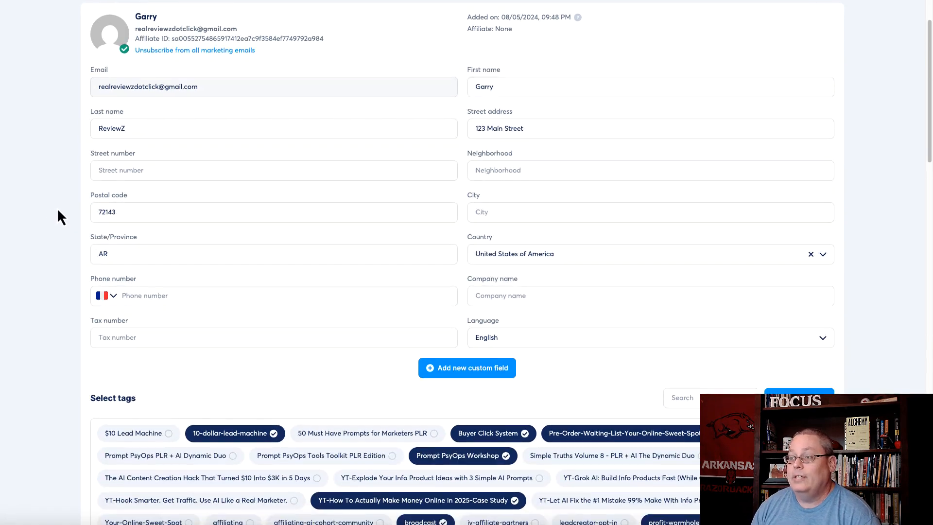
scroll(58, 213, "down", 4)
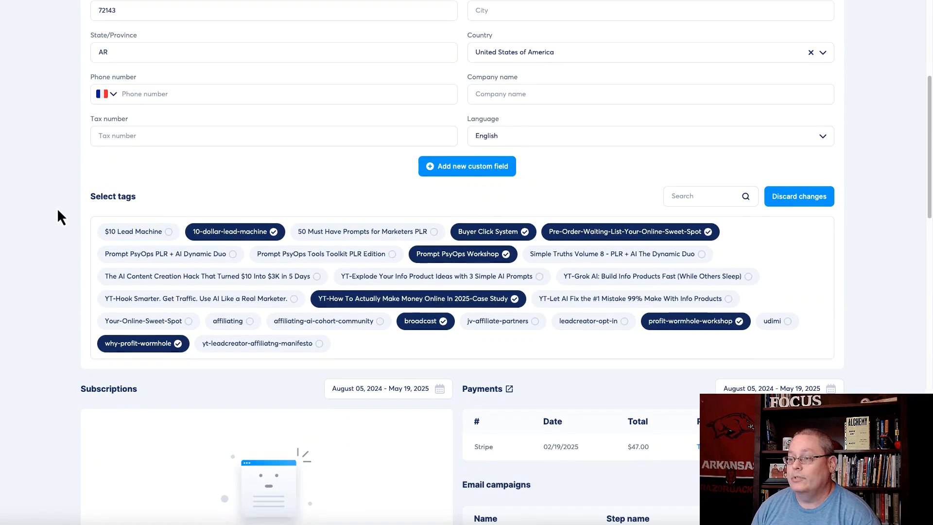
scroll(57, 216, "down", 1)
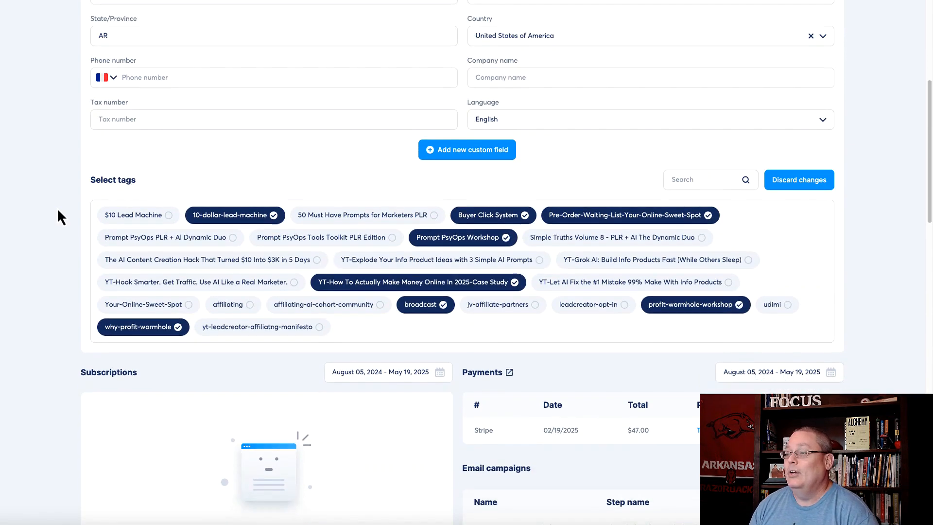
scroll(57, 210, "down", 2)
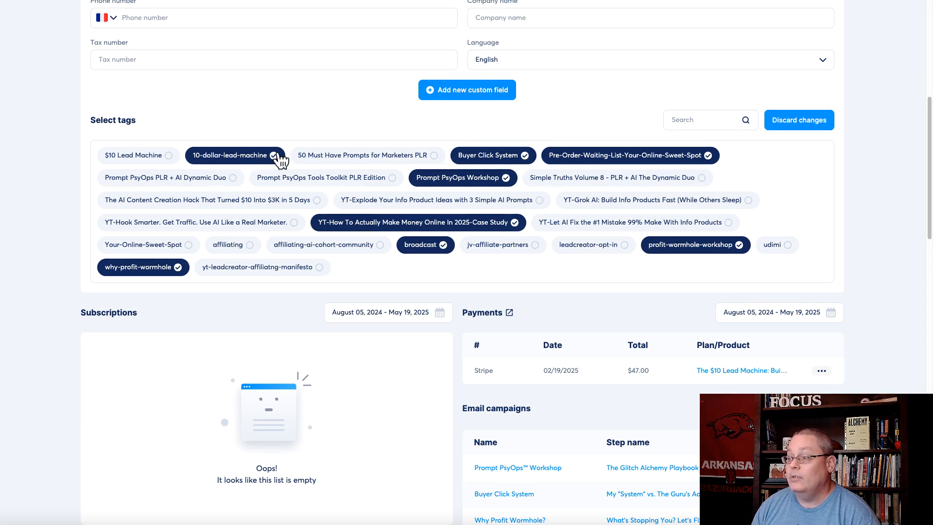
- Highlight the contact's email address and review the record's assigned tags again
scroll(279, 159, "up", 5)
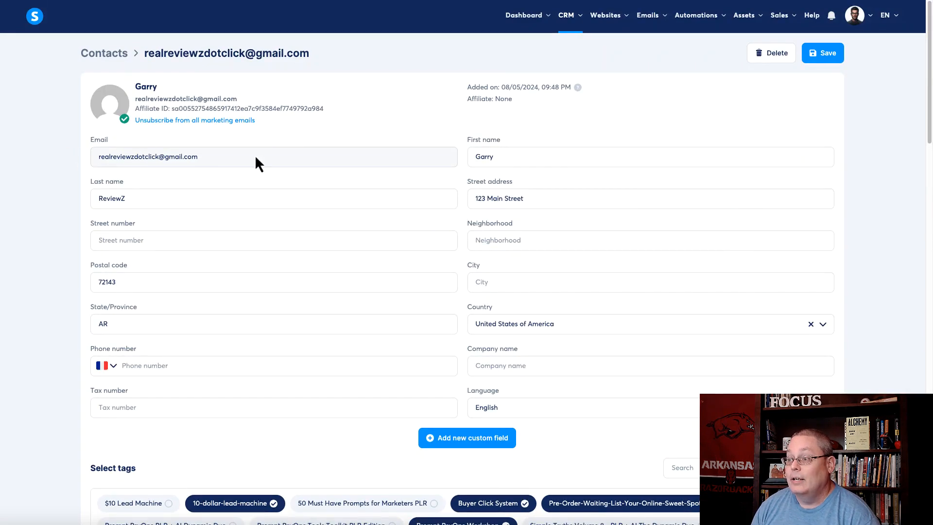
left_click_drag(208, 159, 93, 157)
left_click(211, 189)
scroll(362, 190, "down", 5)
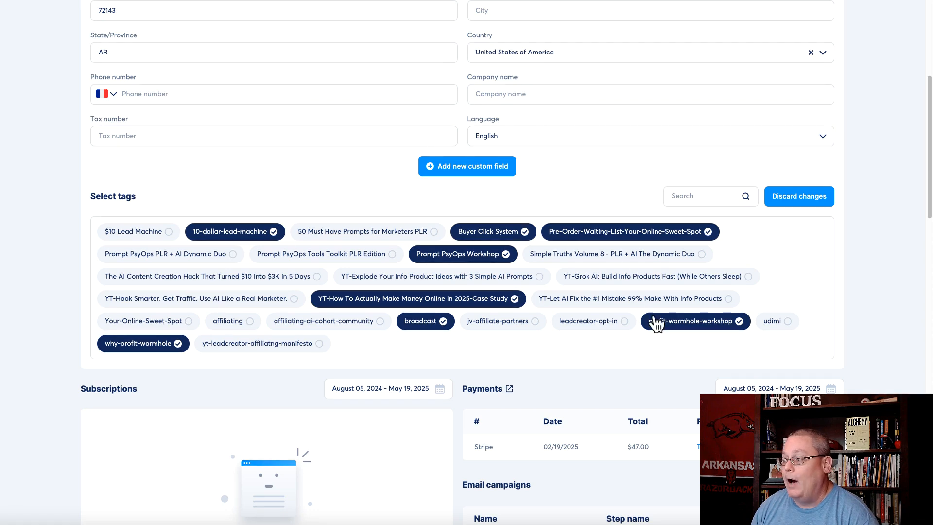
scroll(302, 286, "up", 5)
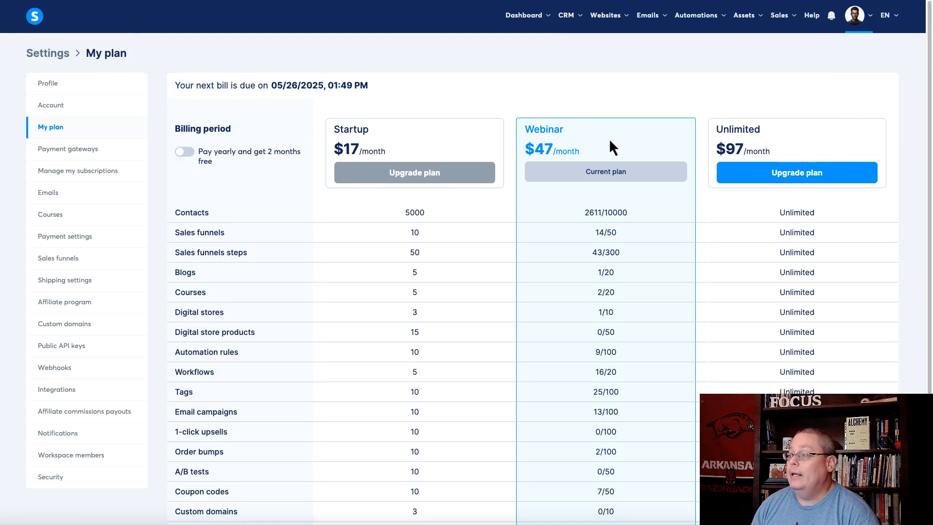
- Examine the Webinar plan's limits, highlighting the contacts allowance and feature rows such as Courses, Digital stores and Email campaigns
left_click_drag(635, 213, 576, 215)
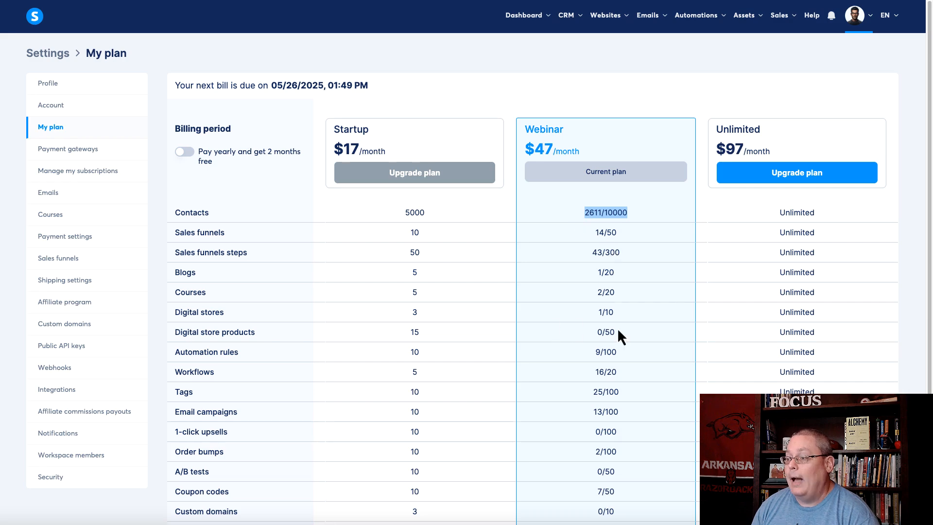
left_click(198, 272)
left_click_drag(208, 293, 175, 292)
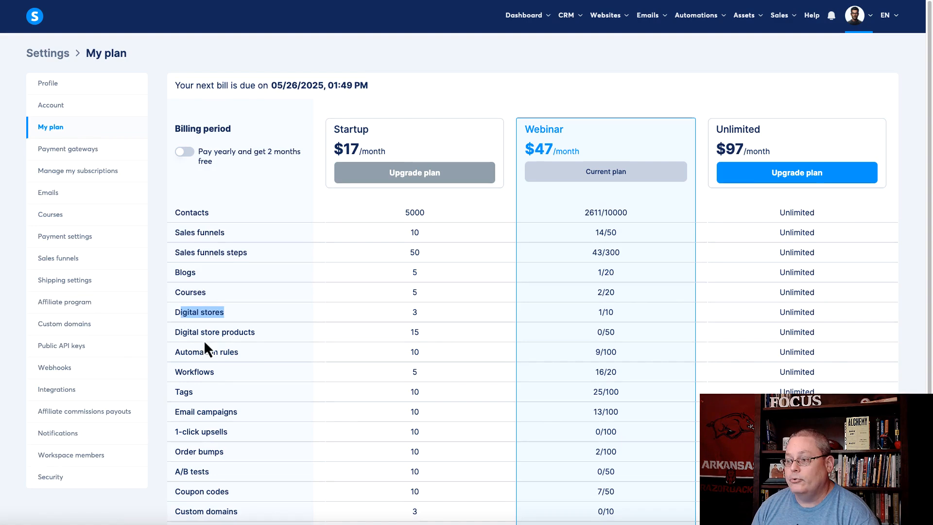
scroll(231, 381, "down", 1)
left_click_drag(237, 396, 171, 396)
scroll(278, 379, "down", 3)
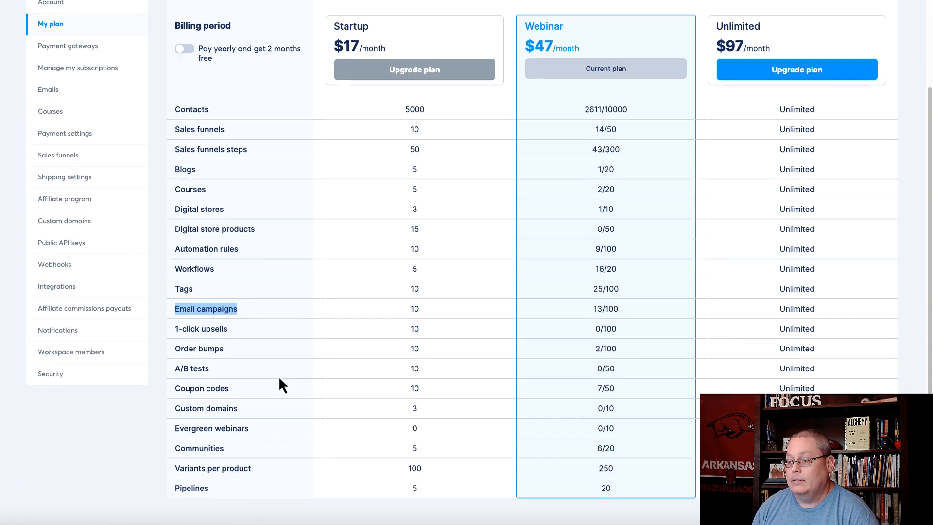
scroll(321, 316, "up", 3)
left_click(433, 106)
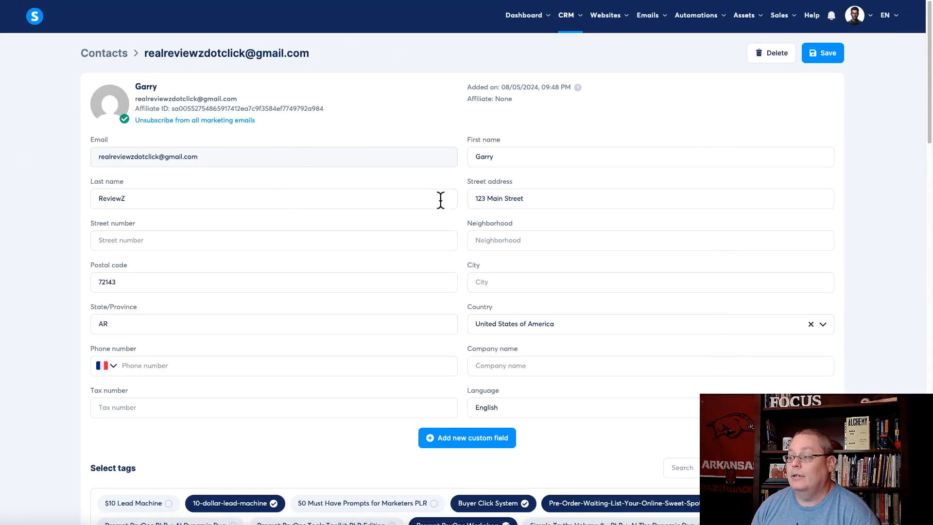
- Return to the contact's record and look over its tag selection
scroll(553, 169, "down", 6)
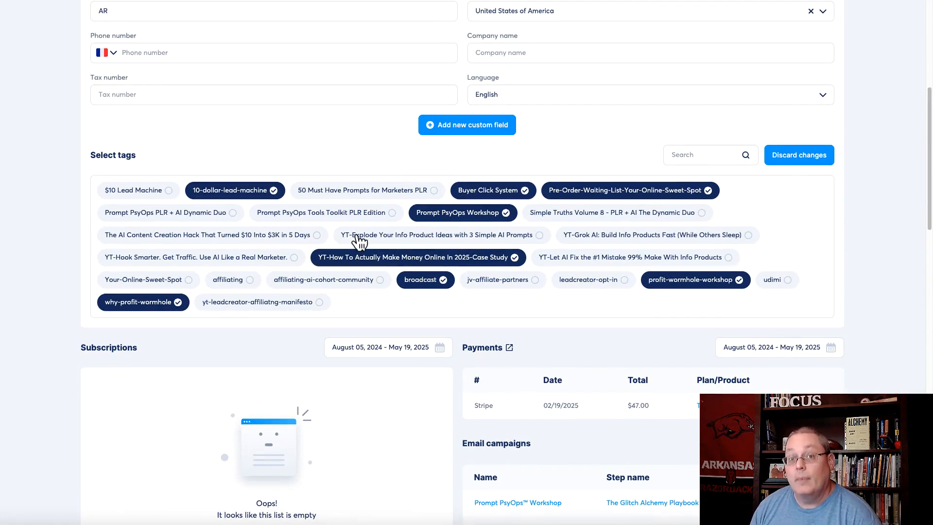
scroll(359, 241, "up", 6)
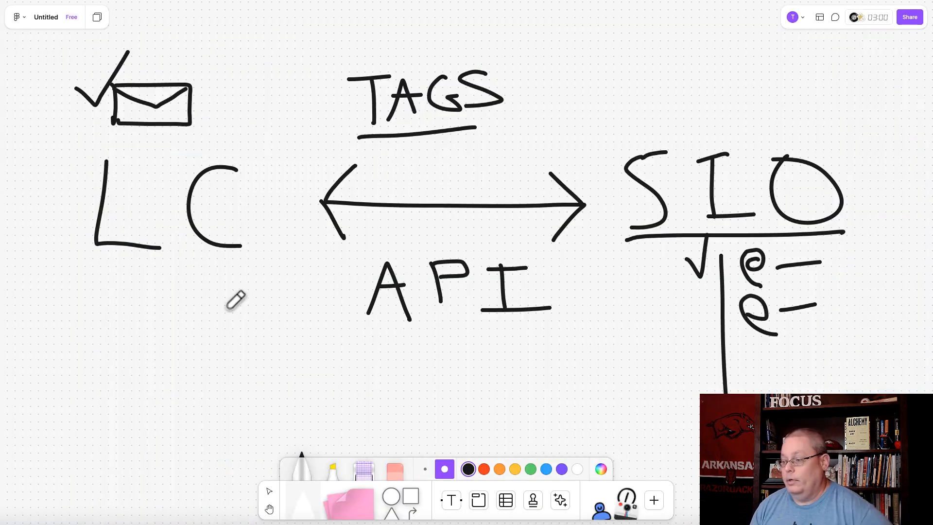
- Switch back to the FigJam board and undo every stroke drawn after the API label
key("ctrl+z")
key("ctrl+z")
key("ctrl+z")
key("ctrl+z")
key("ctrl+z")
key("ctrl+z")
key("ctrl+z")
key("ctrl+z")
key("ctrl+z")
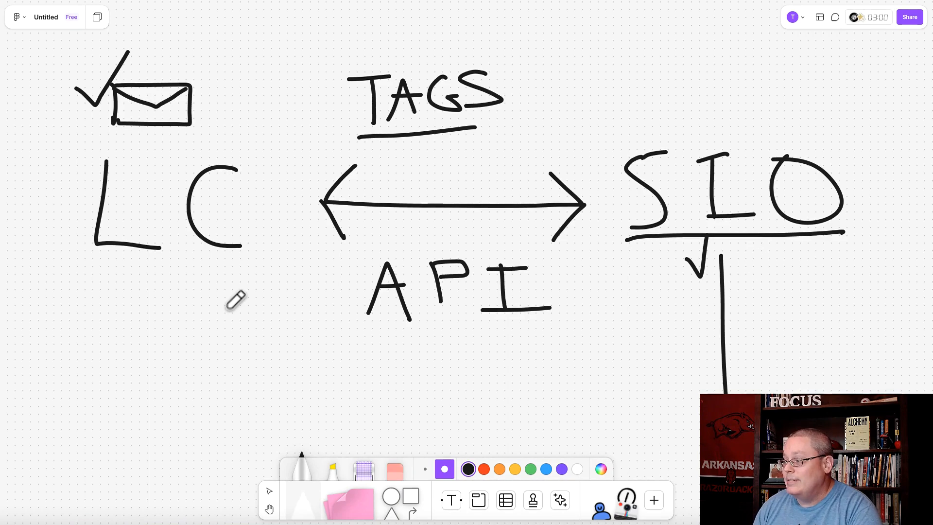
key("ctrl+z")
key("ctrl+z")
key("ctrl+z")
key("ctrl+z")
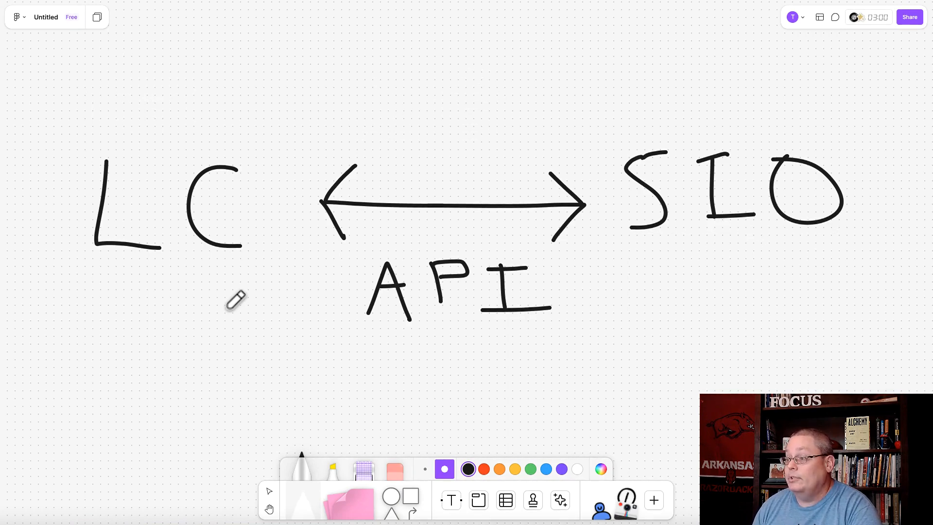
- Draw check marks beside LC and SIO and underline the API label
mouse_move(44, 172)
left_mouse_down()
mouse_move(48, 181)
mouse_move(106, 125)
left_mouse_up()
left_click_drag(586, 170, 647, 88)
left_click_drag(344, 343, 627, 321)
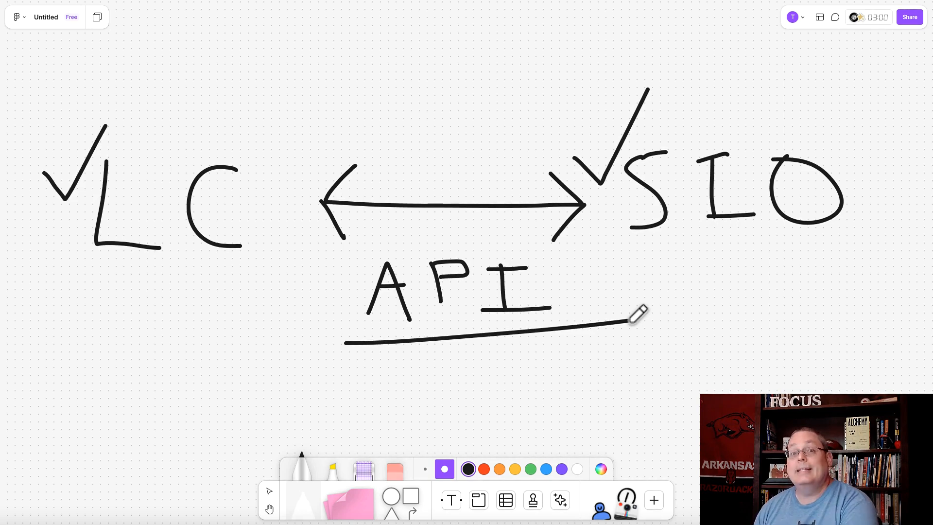
- Handwrite TAGS above the double-headed arrow
mouse_move(357, 80)
left_mouse_down()
mouse_move(370, 117)
mouse_move(396, 68)
left_mouse_up()
mouse_move(392, 118)
left_mouse_down()
mouse_move(434, 112)
mouse_move(449, 82)
mouse_move(493, 108)
mouse_move(517, 90)
left_mouse_up()
left_click_drag(556, 61, 526, 113)
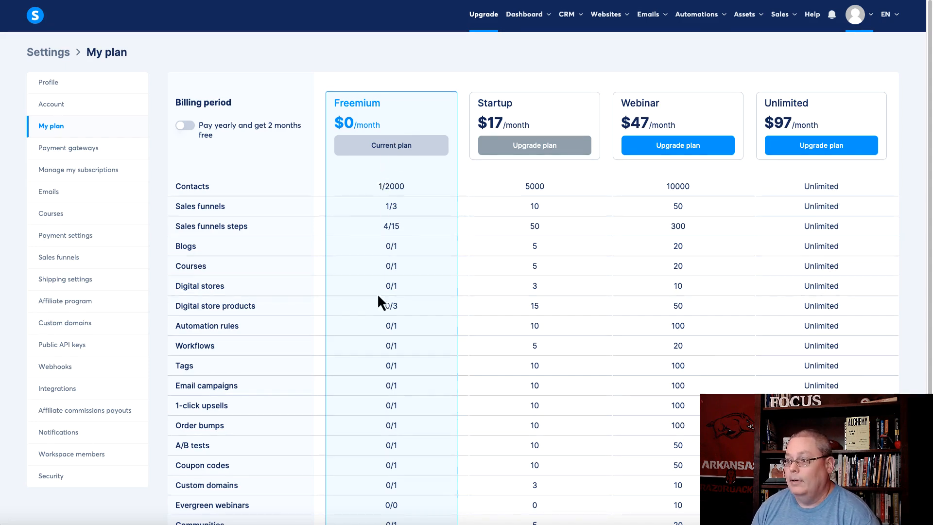
- Highlight the Freemium plan's Tags allowance in Systeme.io, and draw two underlines beneath TAGS on the FigJam board
left_click_drag(397, 368, 365, 368)
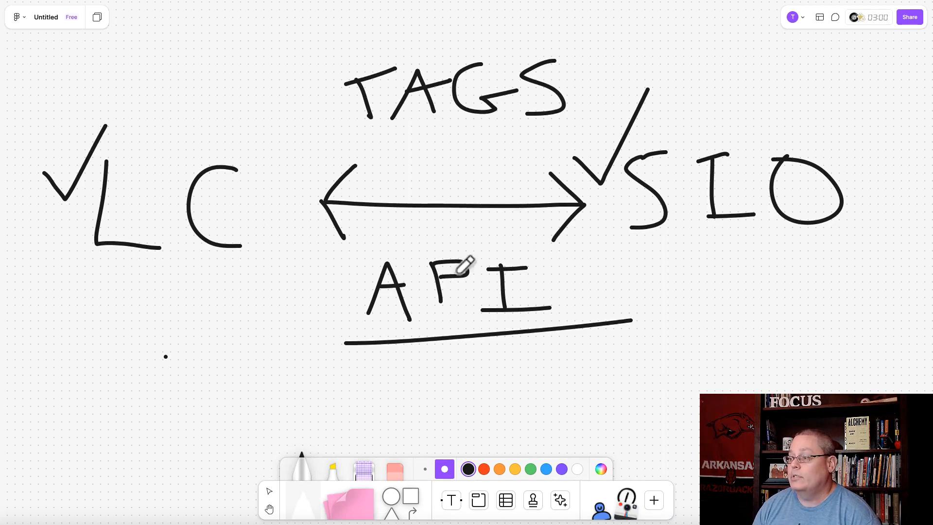
left_click_drag(364, 131, 553, 134)
left_click_drag(437, 149, 531, 148)
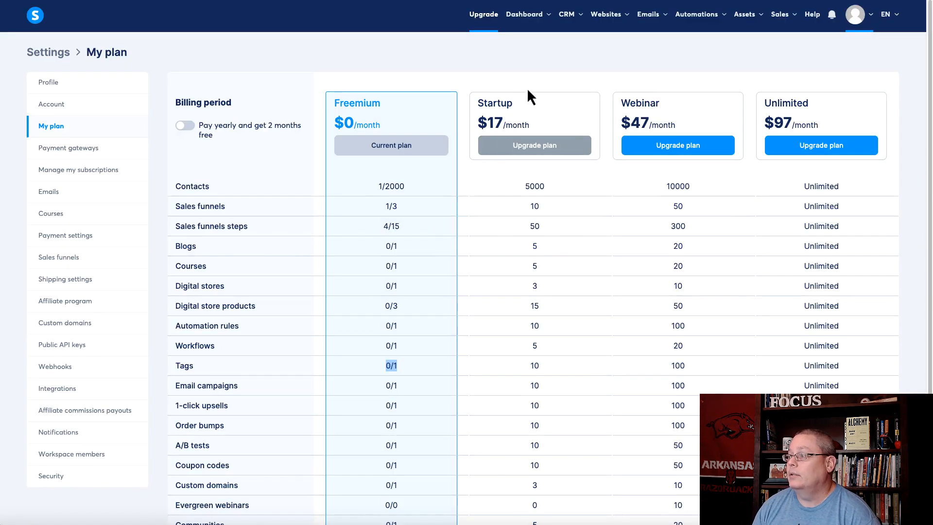
- Return to the Systeme.io plan comparison and highlight the Tags row and its Freemium allowance
left_click_drag(200, 363, 174, 364)
left_click_drag(399, 365, 381, 369)
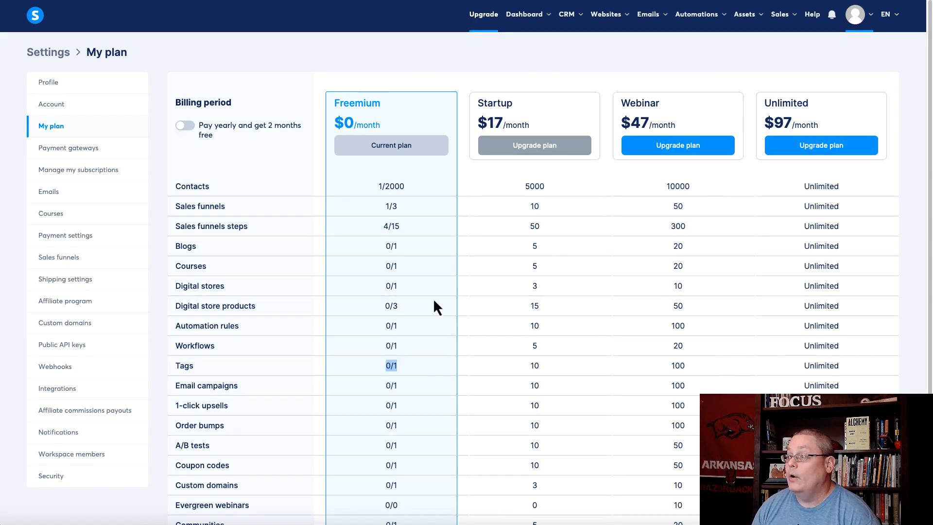
- Create a tag named "broadcast" in the Systeme.io CRM and highlight the tag count heading
mouse_move(571, 25)
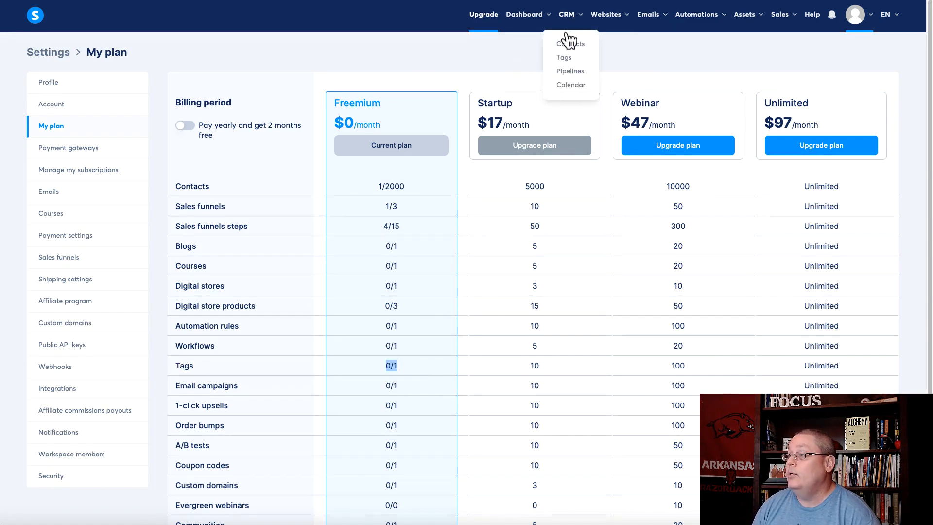
left_click(565, 58)
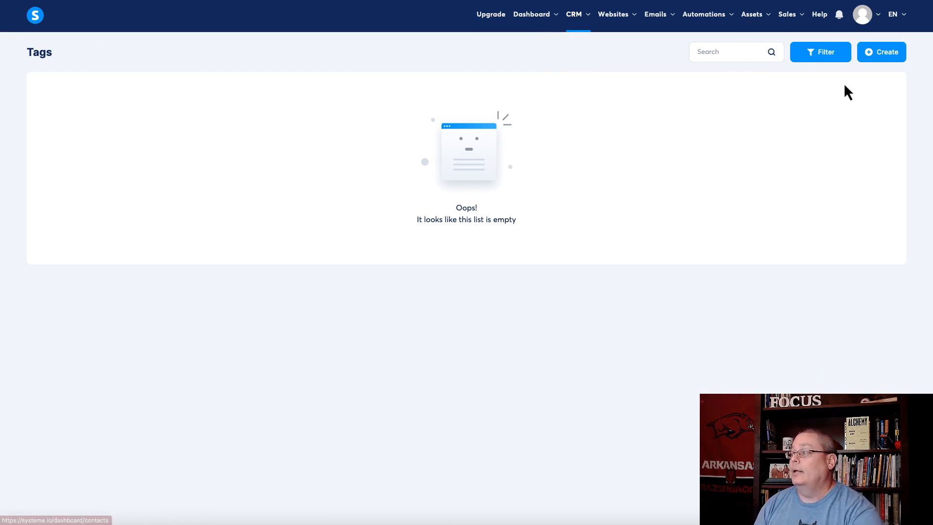
left_click(879, 54)
left_click(364, 261)
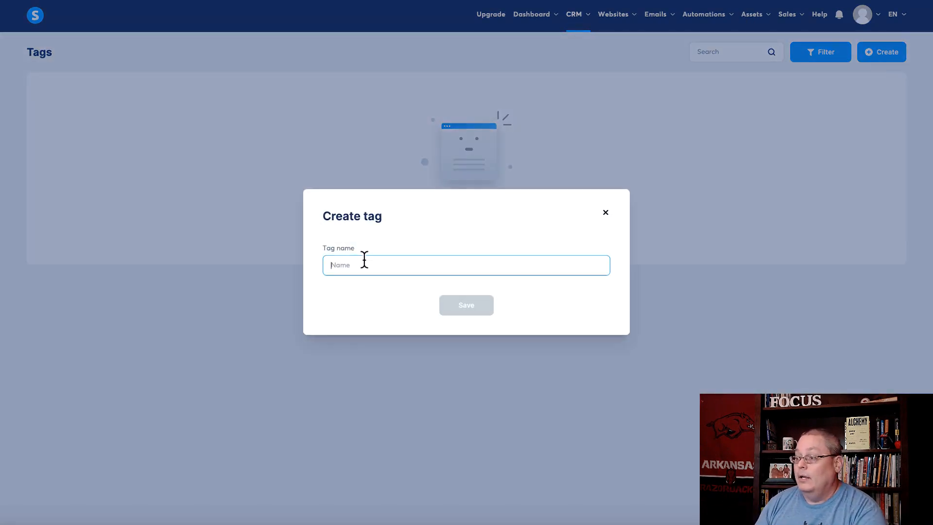
type("broadcast")
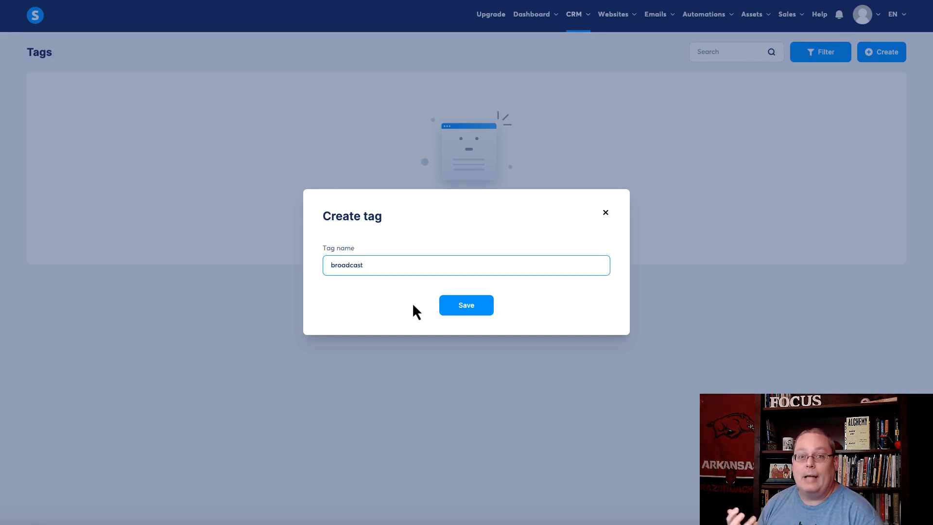
left_click(458, 303)
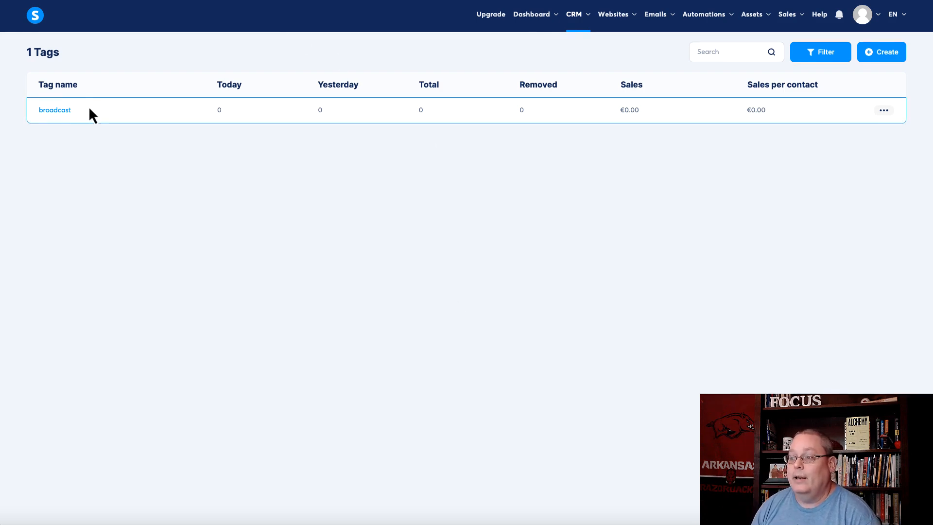
left_click_drag(32, 53, 57, 52)
left_click(63, 56)
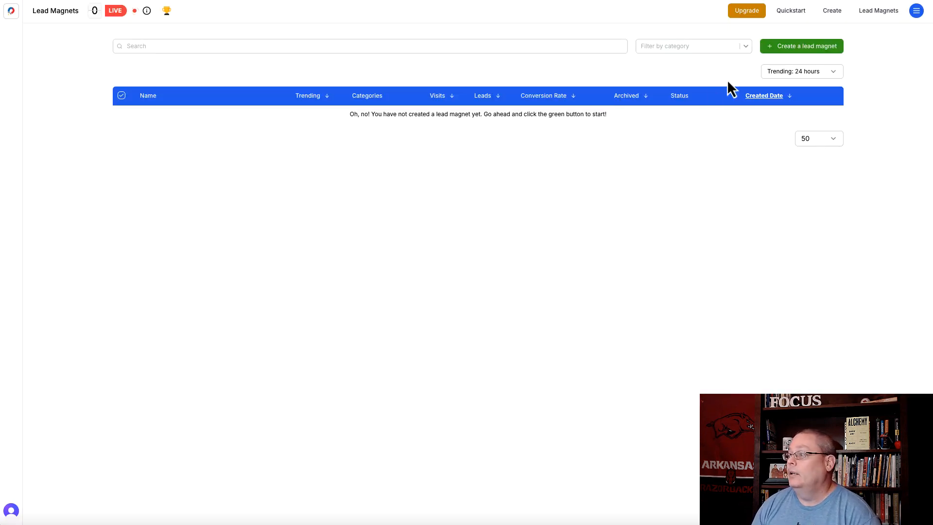
- Go from LeadCreator's lead magnets to Systeme.io's blogs and look through the travel blog template's home page down to its newsletter form
left_click(788, 48)
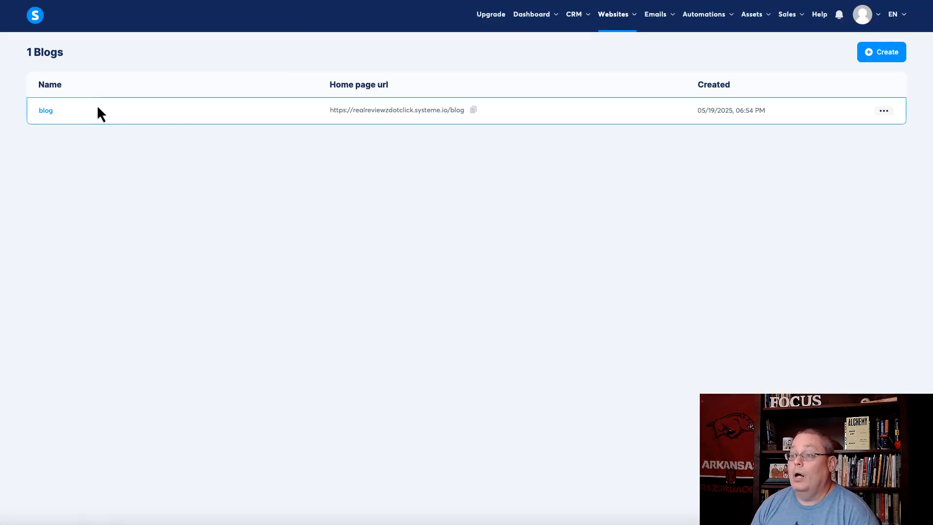
mouse_move(626, 24)
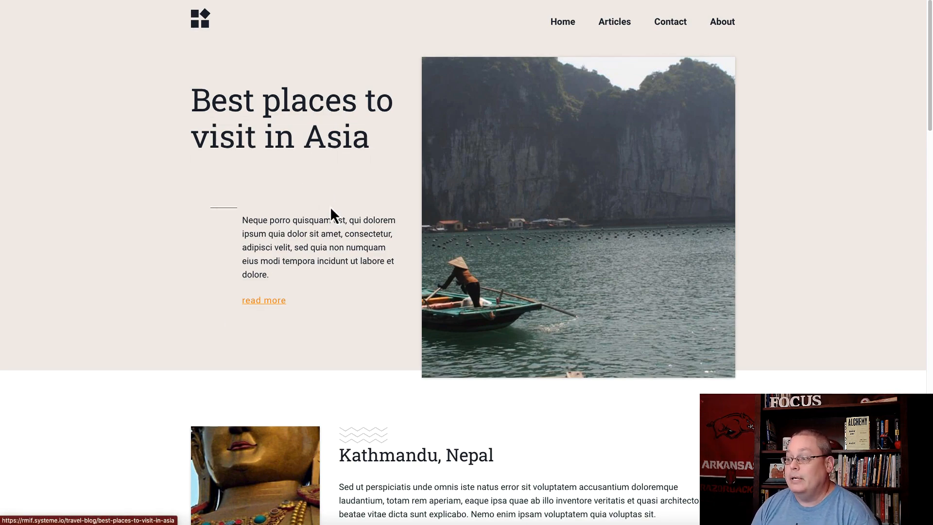
scroll(608, 305, "down", 15)
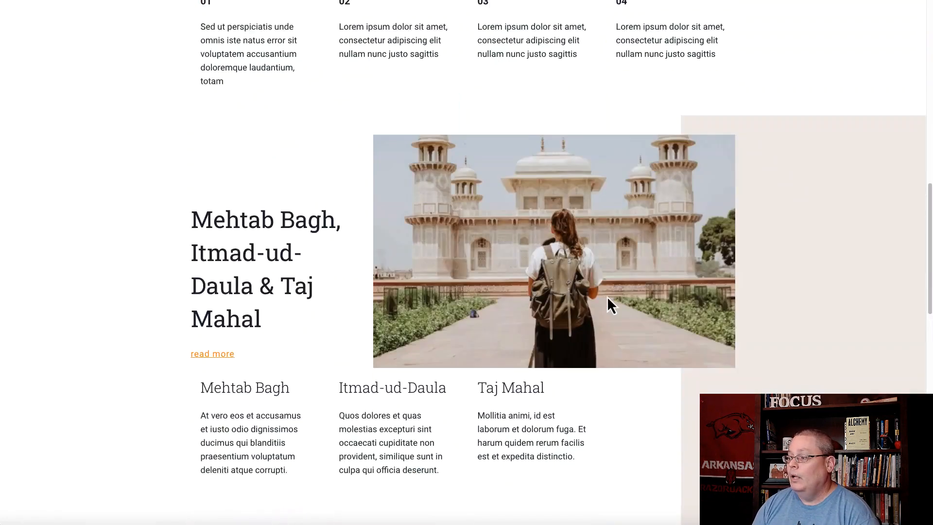
scroll(607, 296, "down", 7)
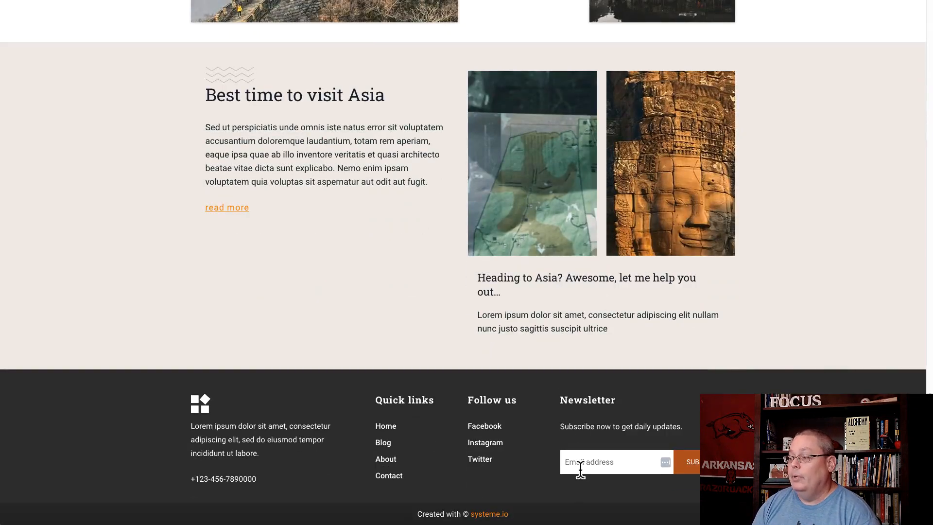
scroll(563, 464, "up", 20)
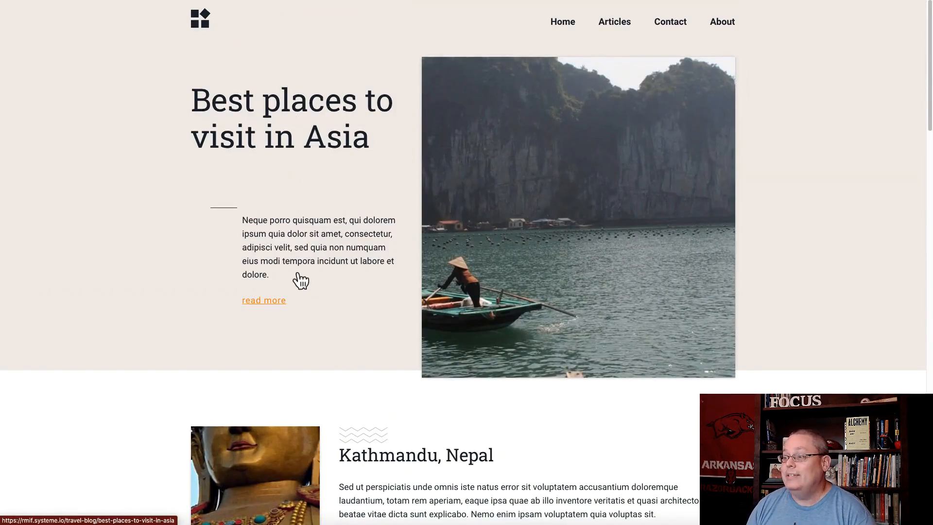
- Open the "Best places to visit in Asia" article and highlight its title
left_click(264, 300)
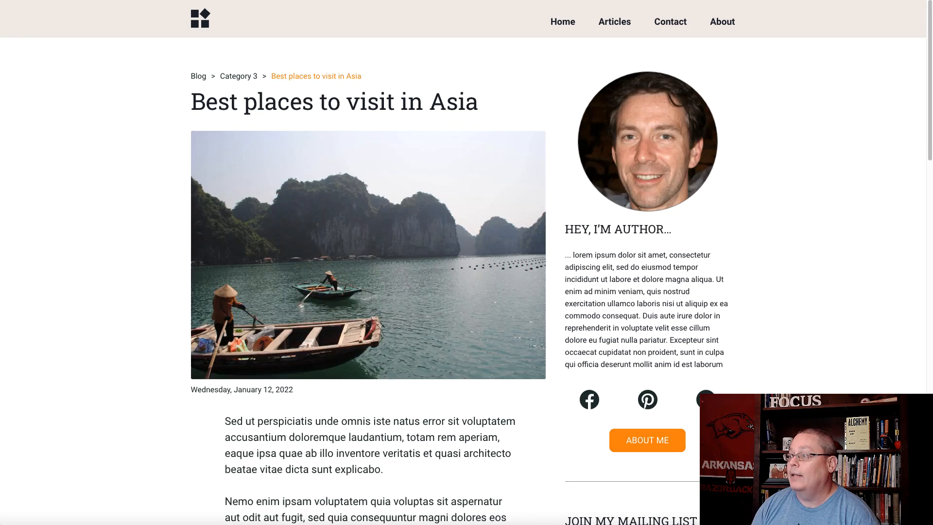
left_click_drag(195, 101, 474, 94)
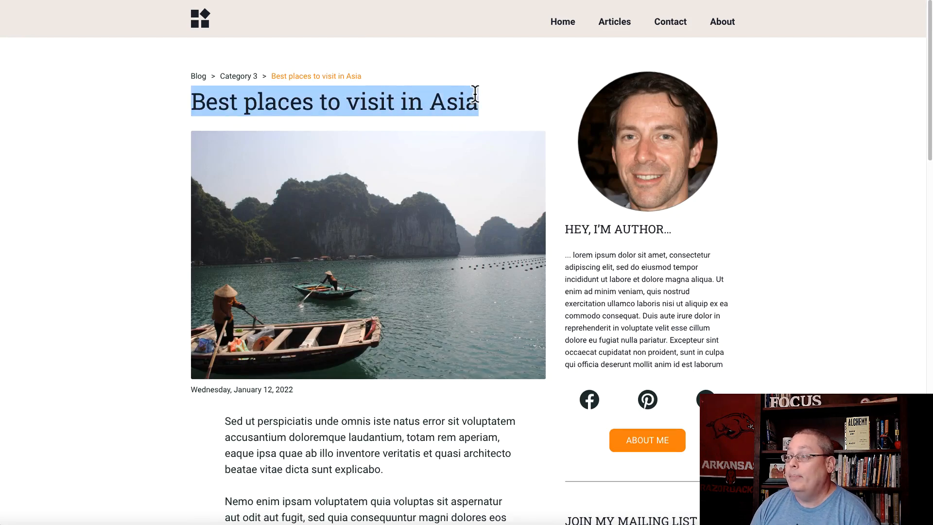
right_click(435, 103)
left_click(454, 123)
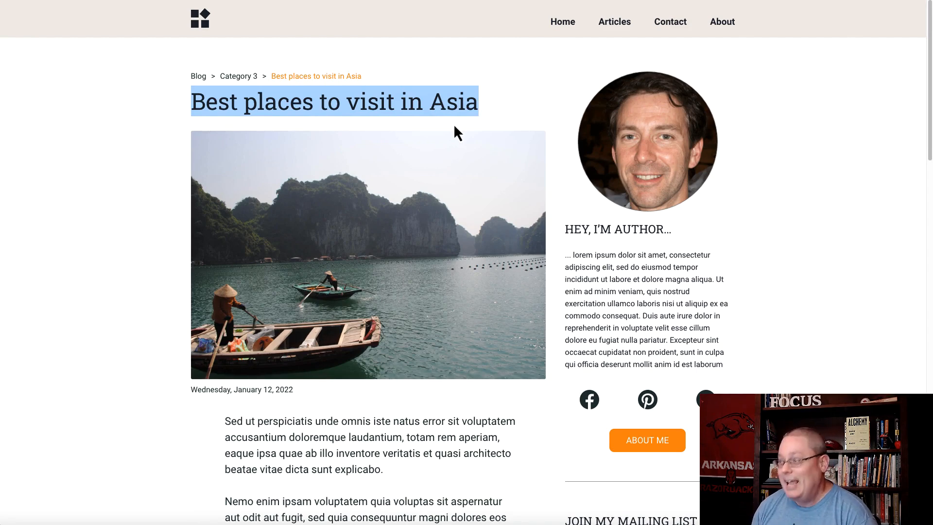
- Read through the article's body and images, then return to its beginning and clear the title highlight
scroll(444, 306, "down", 5)
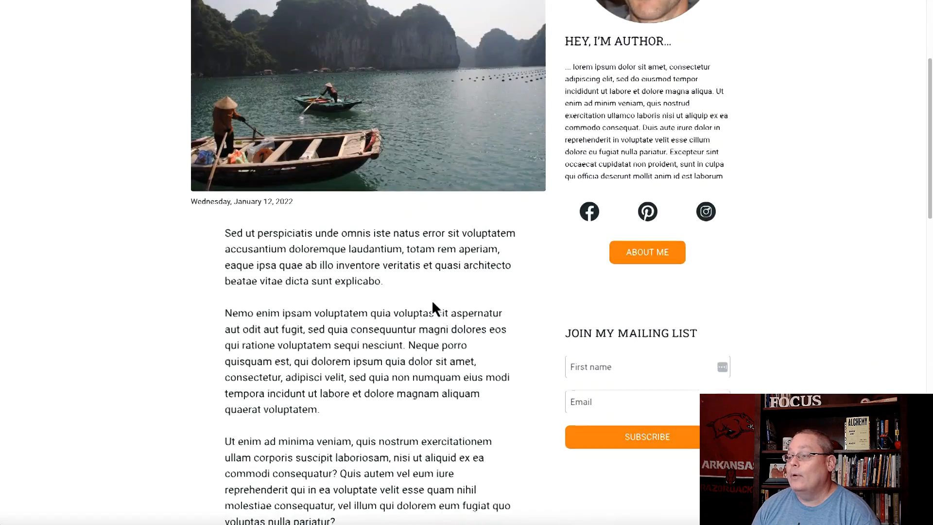
scroll(321, 364, "down", 12)
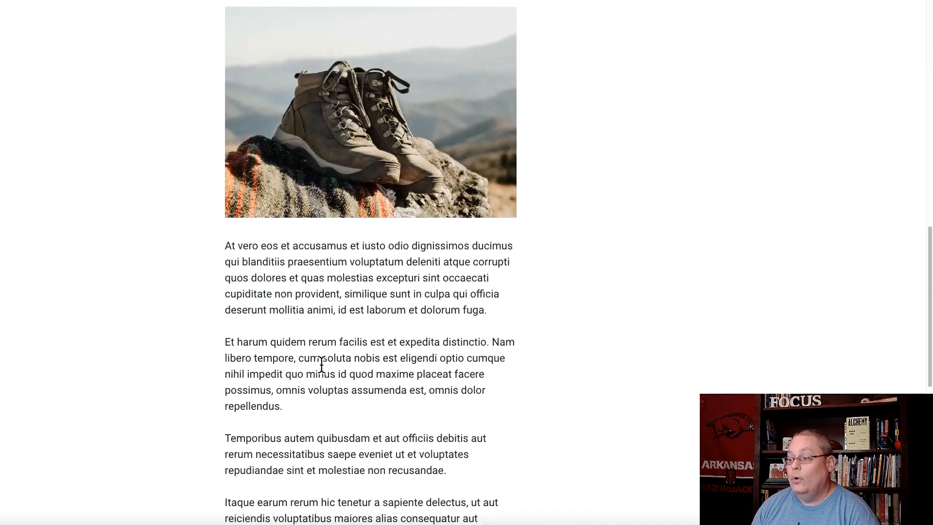
scroll(321, 363, "down", 5)
scroll(322, 365, "up", 15)
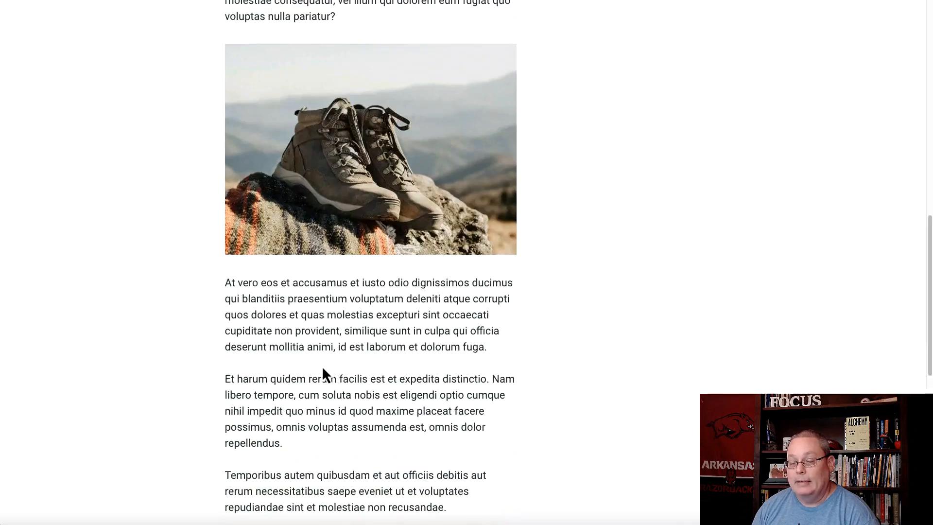
scroll(321, 365, "up", 6)
left_click(137, 315)
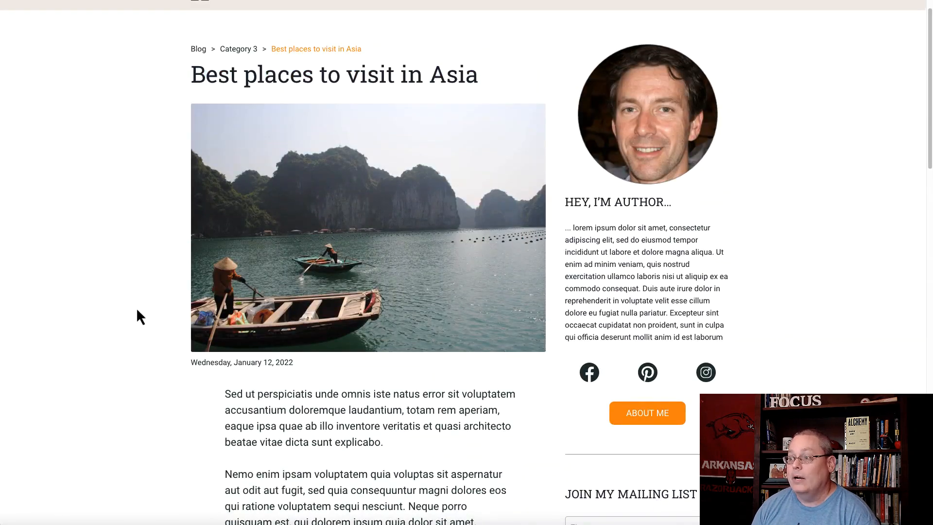
- Examine the article's "JOIN MY MAILING LIST" form, highlighting its heading, and return to highlight the article title
scroll(385, 283, "down", 2)
scroll(385, 283, "down", 4)
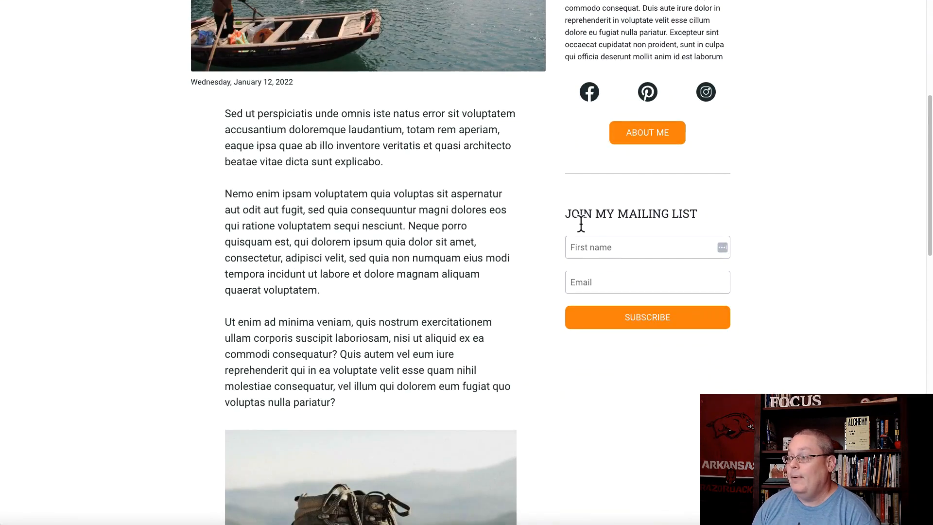
left_click_drag(566, 214, 700, 216)
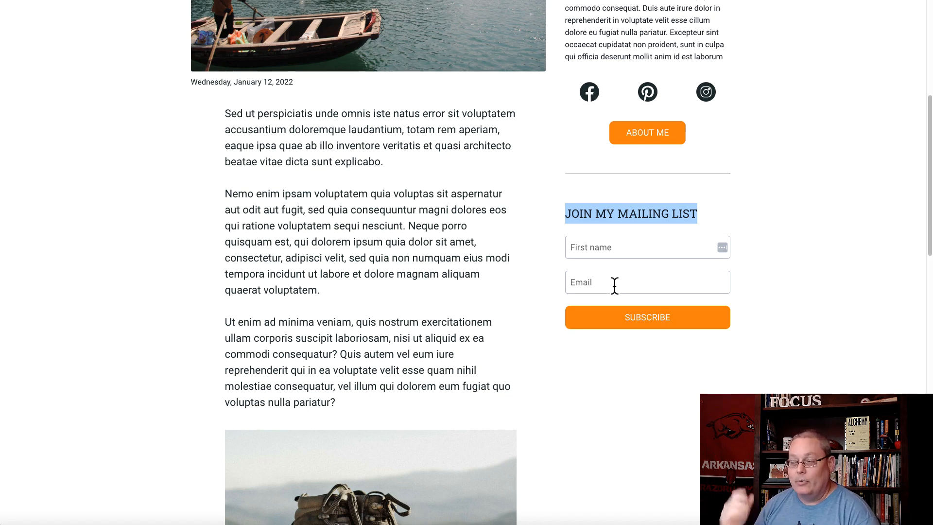
left_click(448, 266)
scroll(447, 267, "up", 6)
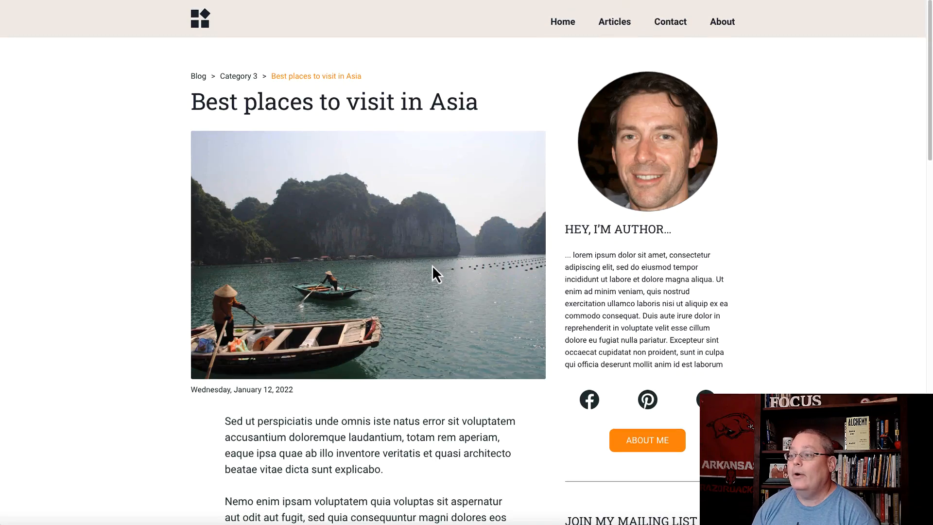
left_click_drag(193, 105, 474, 108)
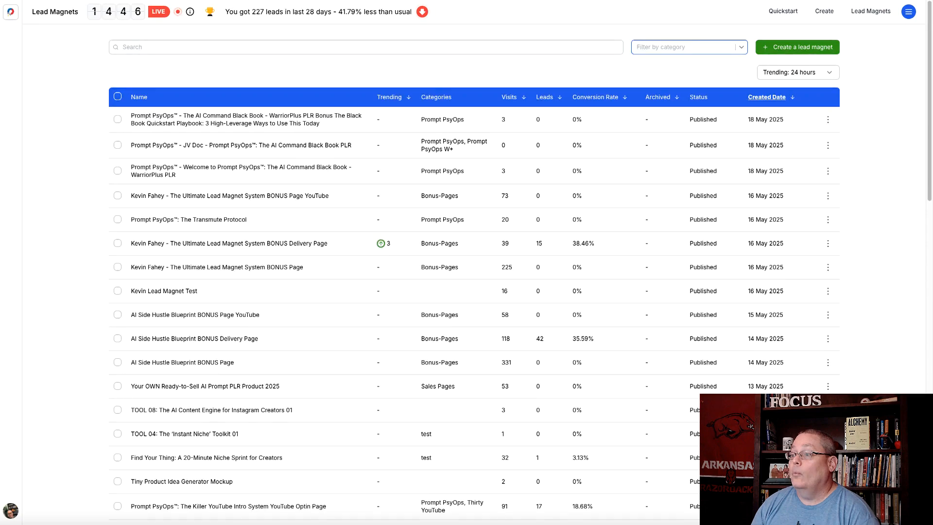
- Switch to LeadCreator, filter the lead magnets by the Thirty YouTube category and look through the list
left_click(662, 51)
type("you")
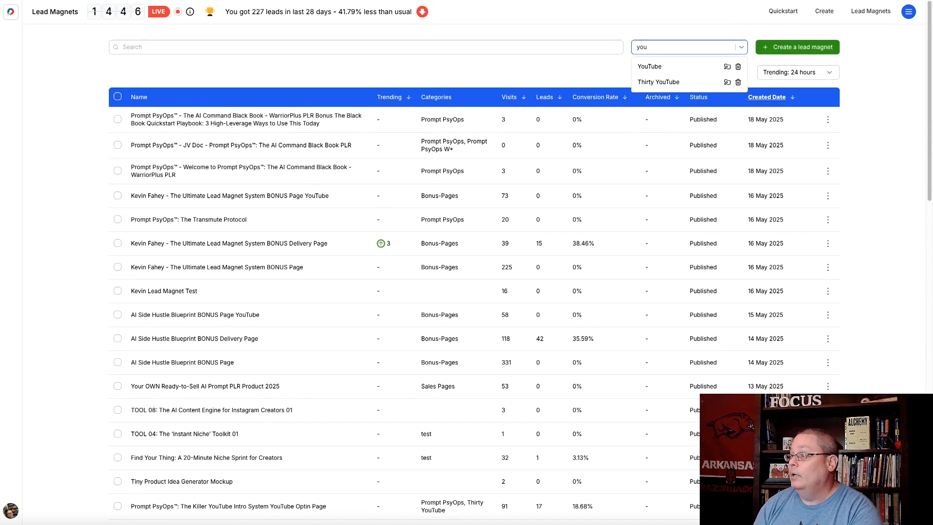
left_click(659, 87)
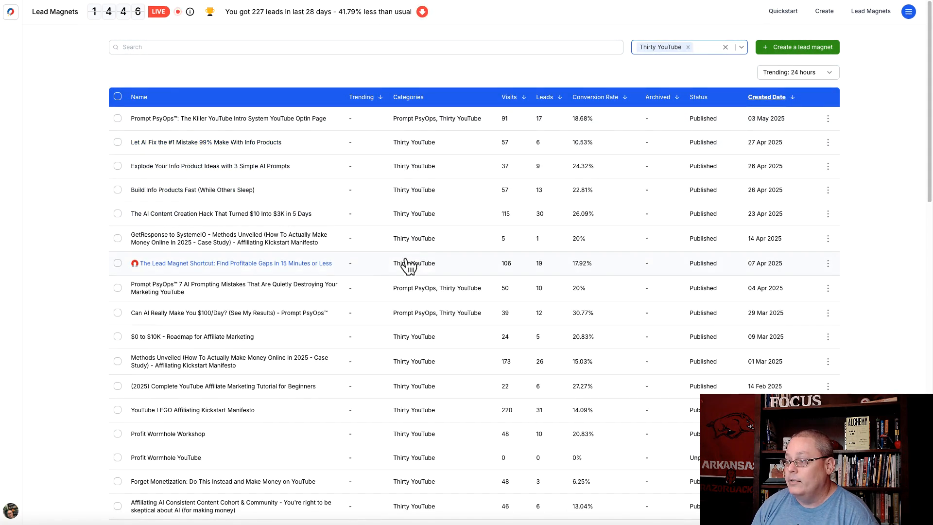
scroll(412, 347, "down", 5)
scroll(420, 369, "down", 2)
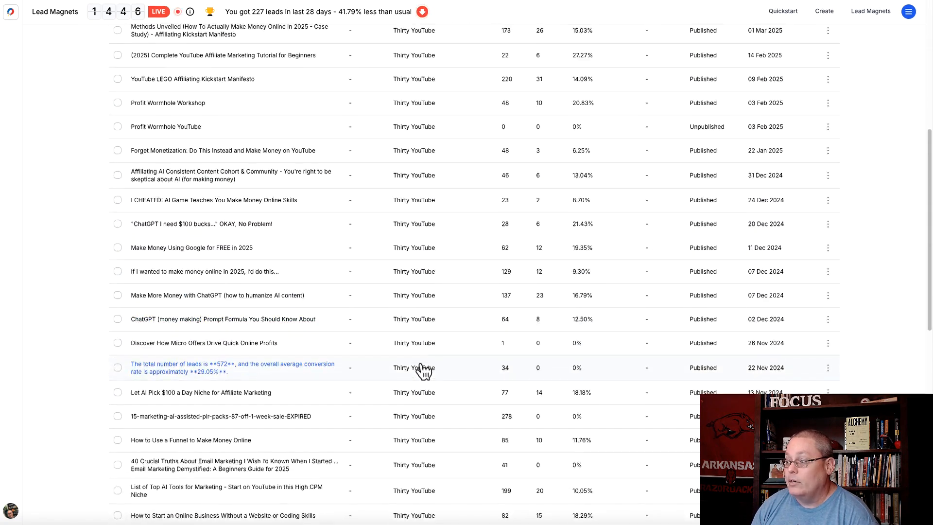
scroll(422, 371, "up", 7)
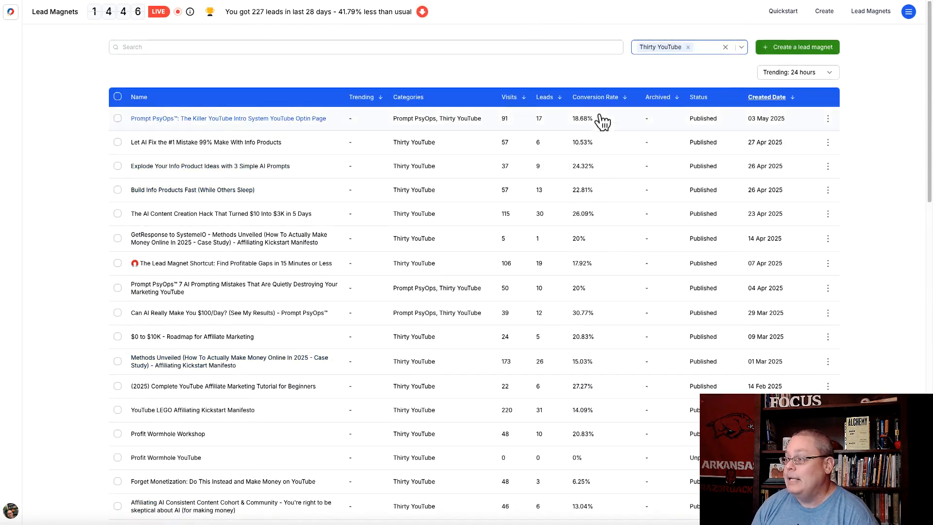
- Switch to YouTube Studio, select the affiliating-kickstart-manifesto link in the video description and open its opt-in page
key("ctrl+Tab")
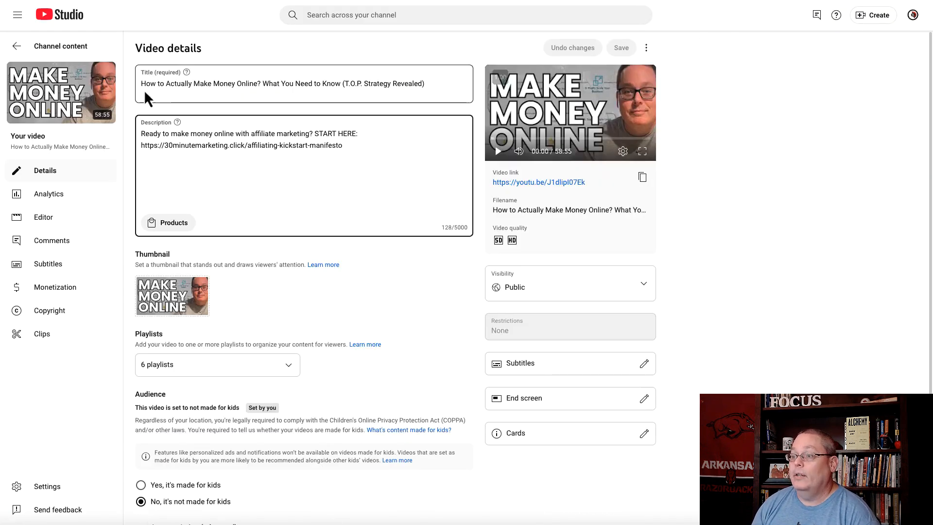
left_click_drag(141, 146, 343, 146)
mouse_move(344, 146)
left_mouse_down()
mouse_move(142, 146)
mouse_move(142, 135)
mouse_move(335, 145)
left_mouse_up()
left_click(150, 145)
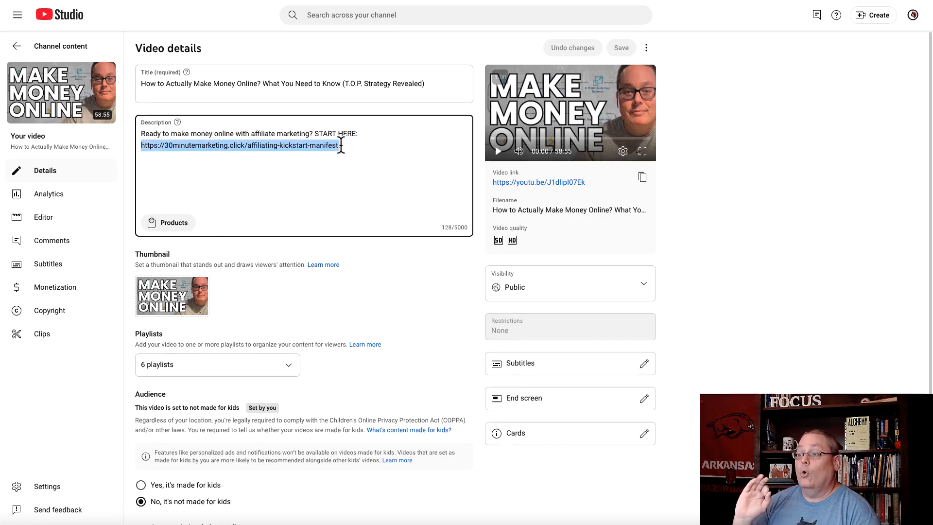
left_click_drag(341, 145, 344, 145)
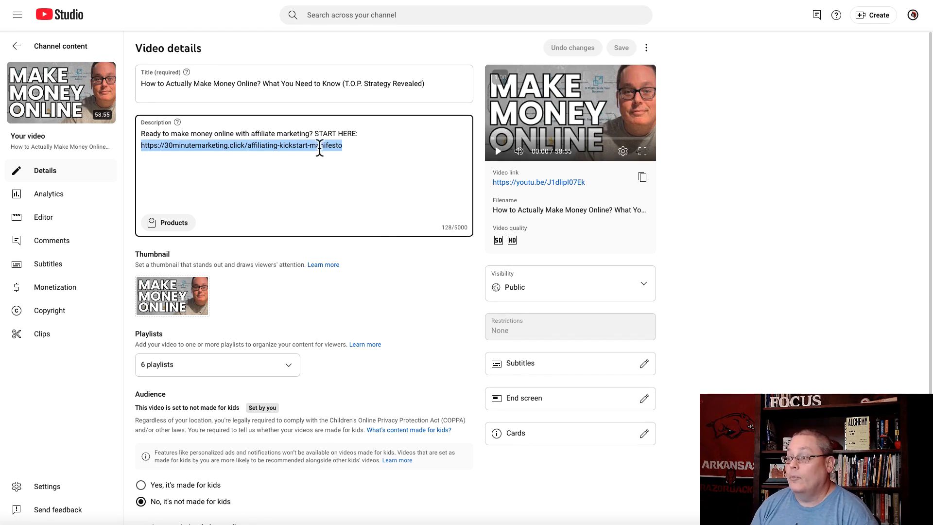
right_click(257, 150)
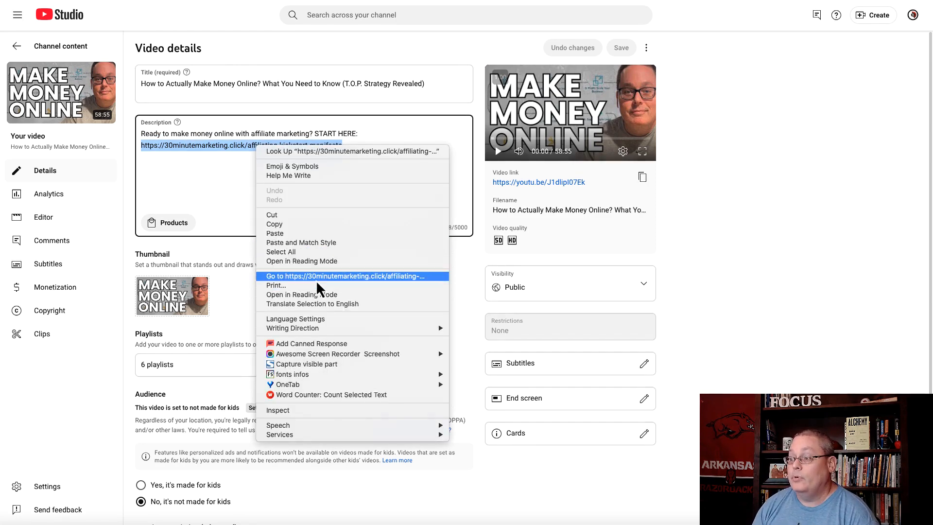
left_click(274, 223)
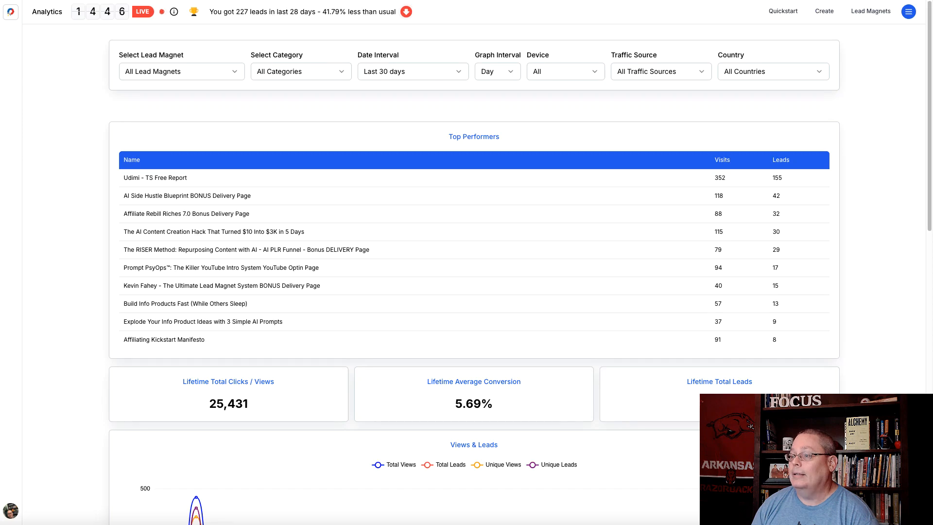
- Review LeadCreator's click, conversion and lead analytics and return to the Thirty YouTube lead magnet list
scroll(178, 206, "down", 14)
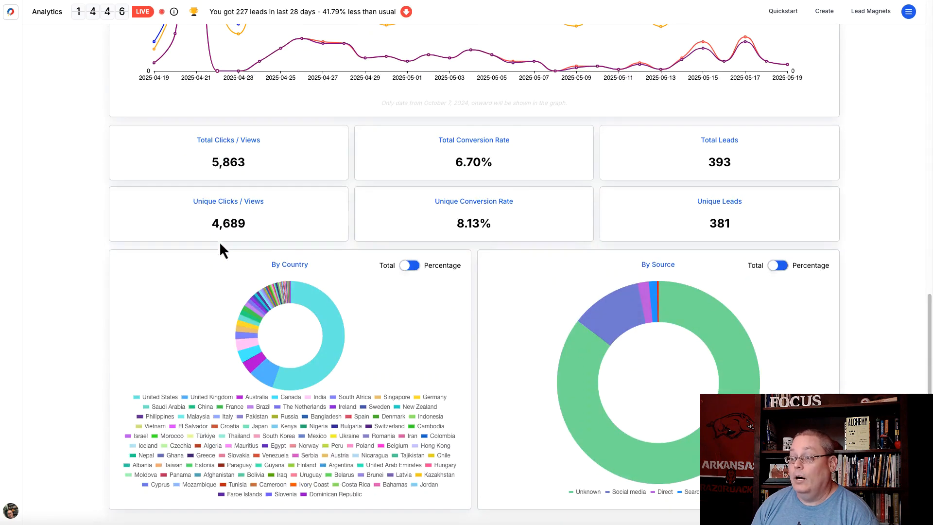
scroll(285, 276, "up", 14)
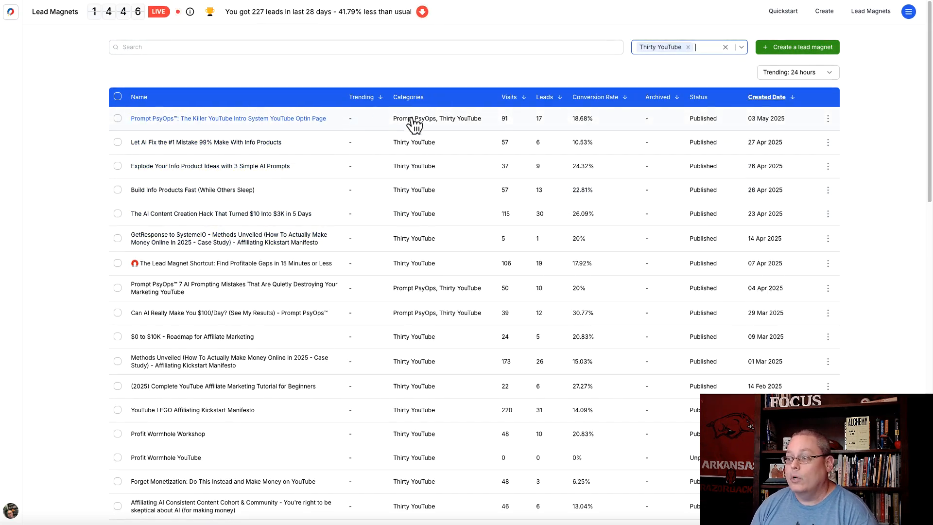
- View the YouTube Studio channel dashboard, then return to the travel blog article and highlight its title, "Best places to visit in Asia"
left_click(322, 1)
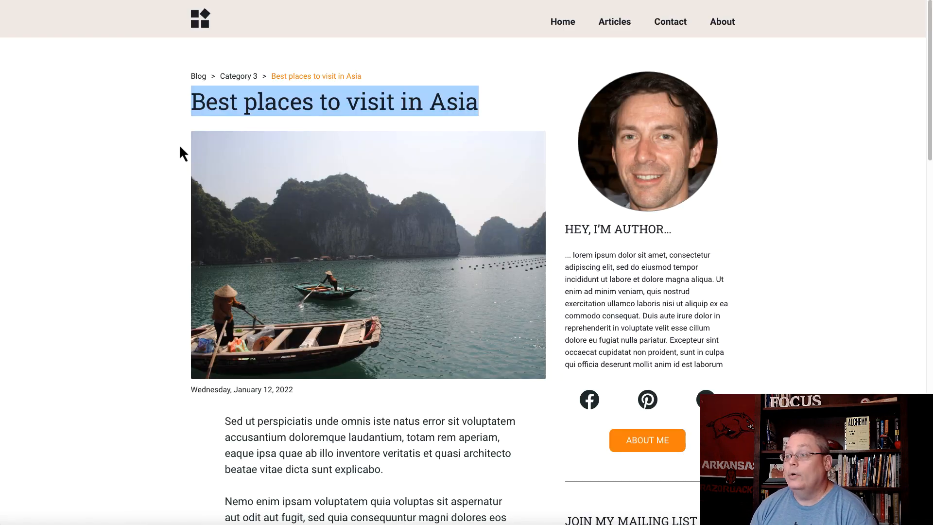
left_click(209, 103)
left_click_drag(190, 103, 484, 109)
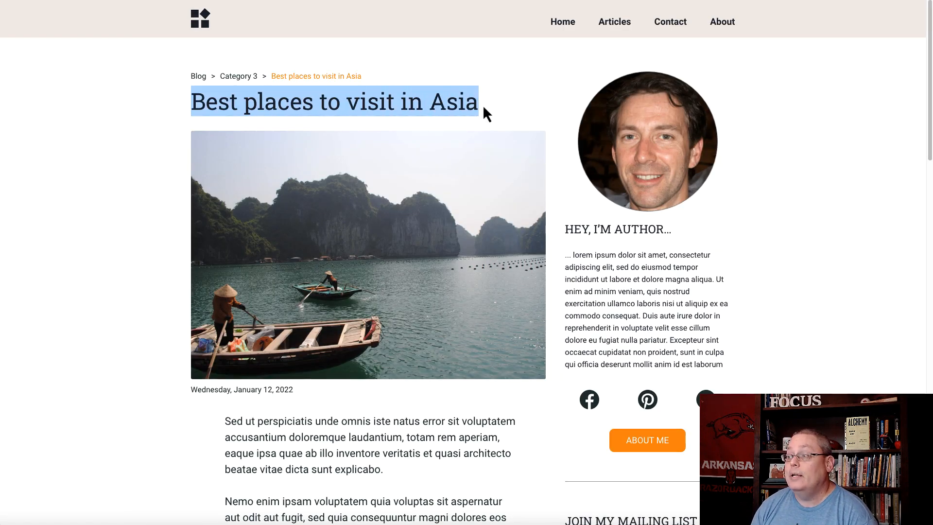
- Copy the travel article's title and paste it as the new LeadCreator lead magnet's name, "Best places to visit in Asia"
right_click(345, 109)
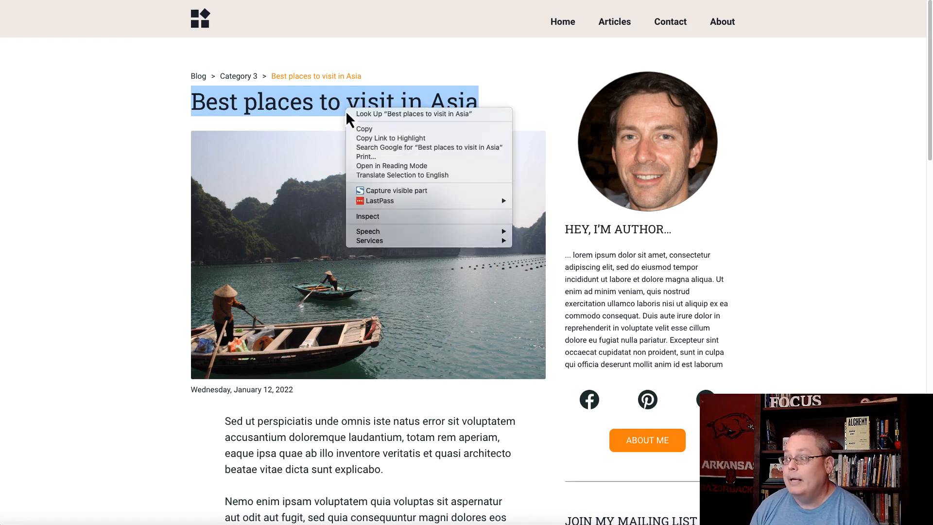
left_click(360, 131)
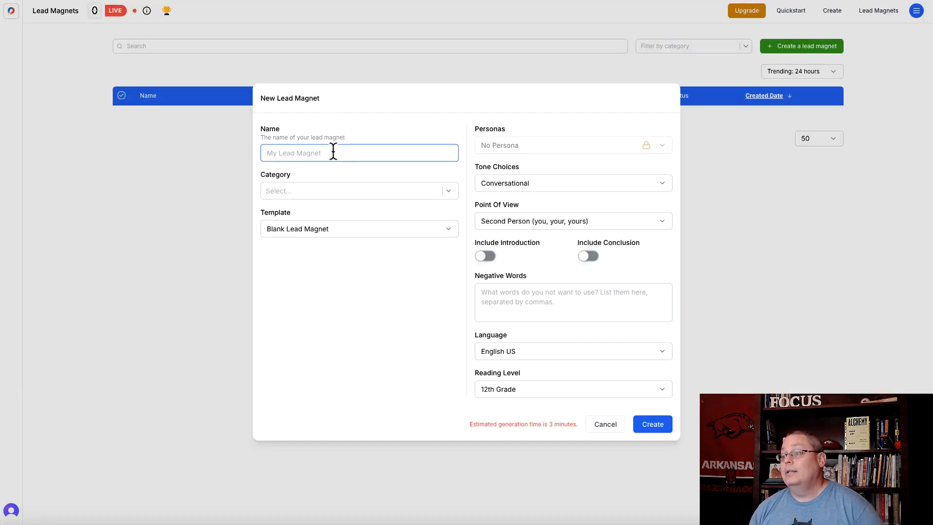
key("ctrl+v")
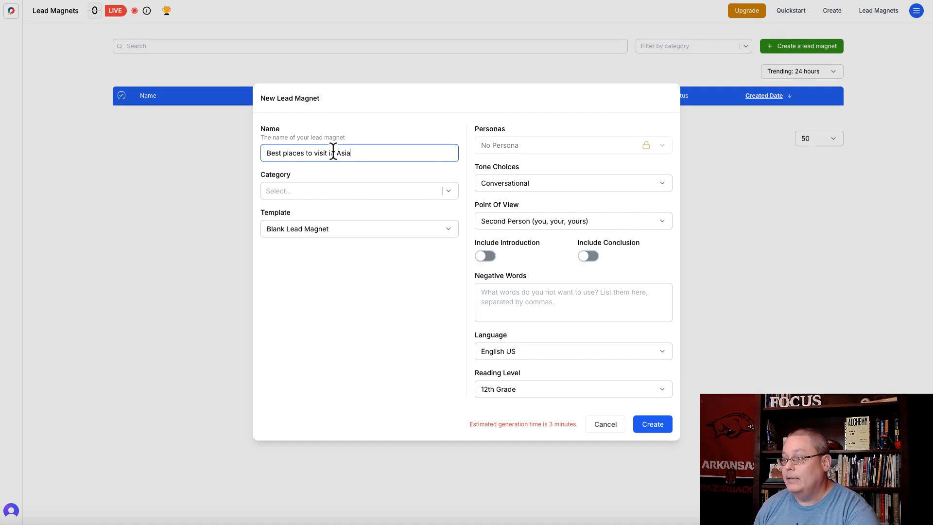
- Assign the new lead magnet the category "blog" and choose the 5-Point Listicle template
left_click(301, 193)
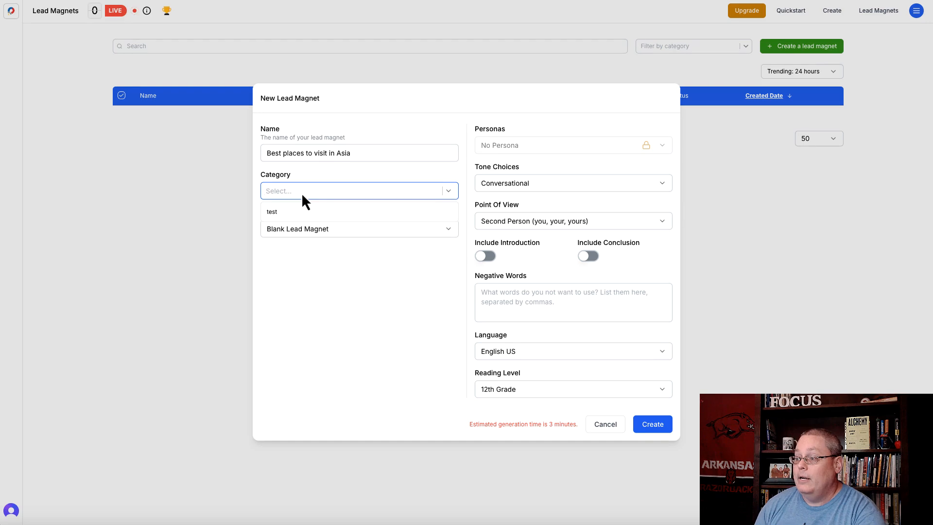
type("blog")
left_click(306, 212)
left_click(314, 232)
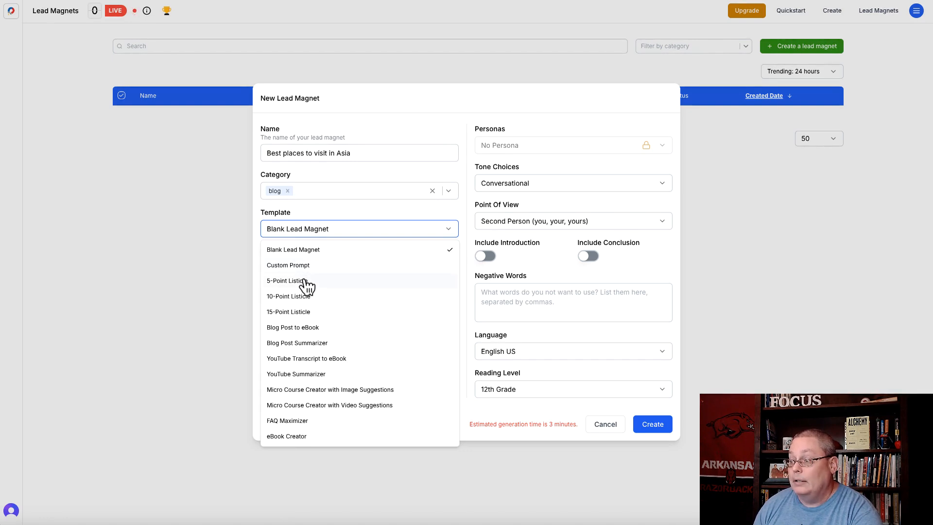
left_click(304, 282)
- Enter the prompt "Name the Best places to visit in Asia with the thought of a person that is not interested in sea food but eating steak."
left_click(280, 321)
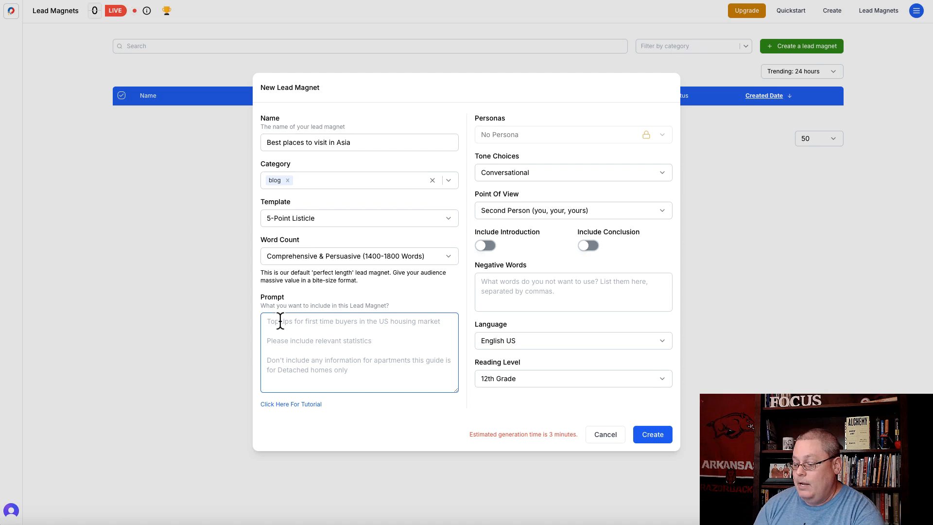
type("Name the")
key("ctrl+v")
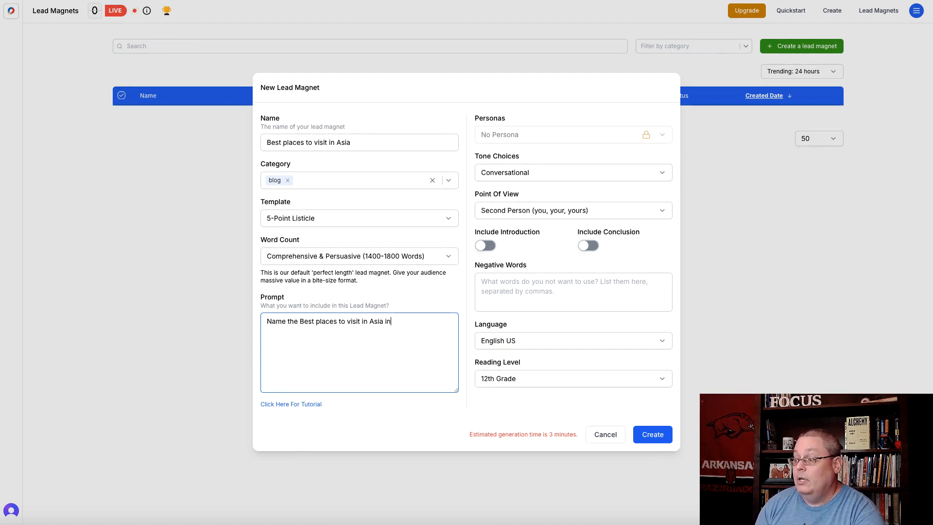
type("in")
key("BackSpace")
key("BackSpace")
type("with the thought of")
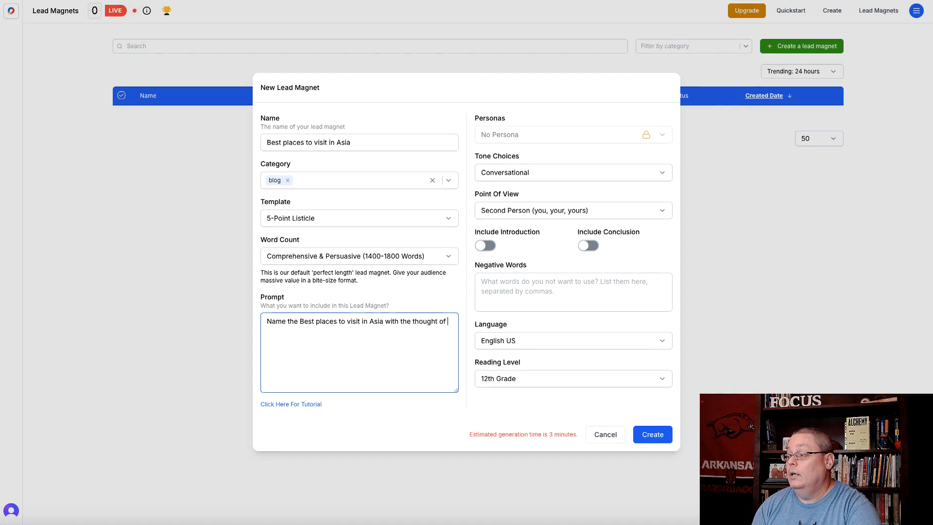
type(" a person that is ")
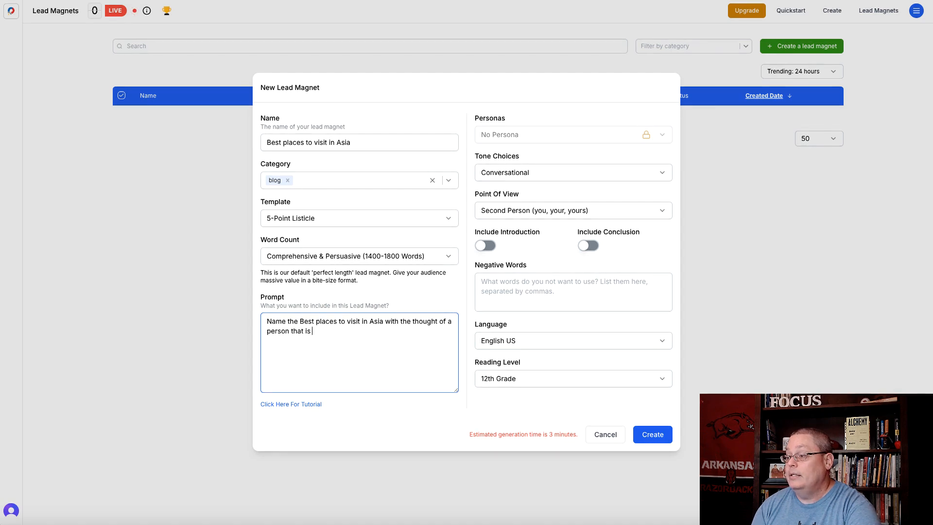
type("not interested in sea food but eating steak")
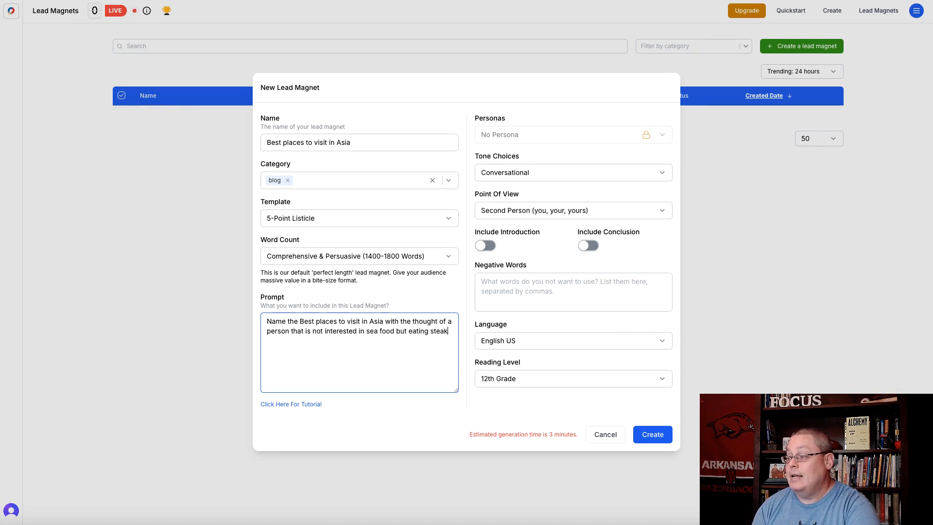
type(".")
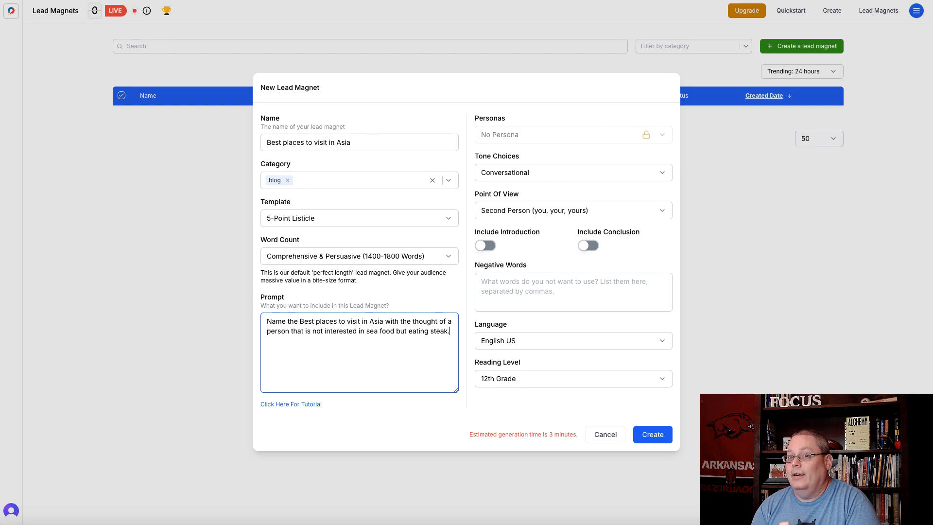
- Highlight the finished prompt, check the Personas option and create the lead magnet
left_click_drag(267, 323, 450, 333)
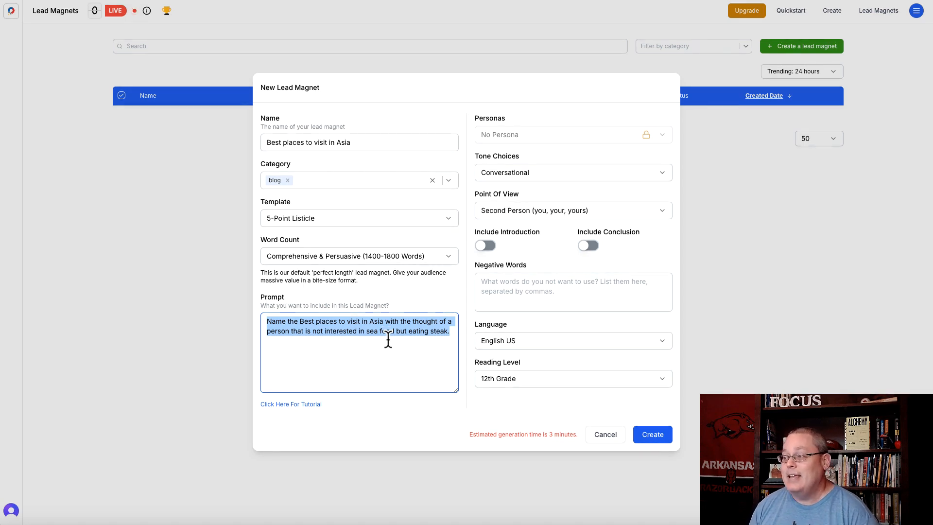
mouse_move(514, 139)
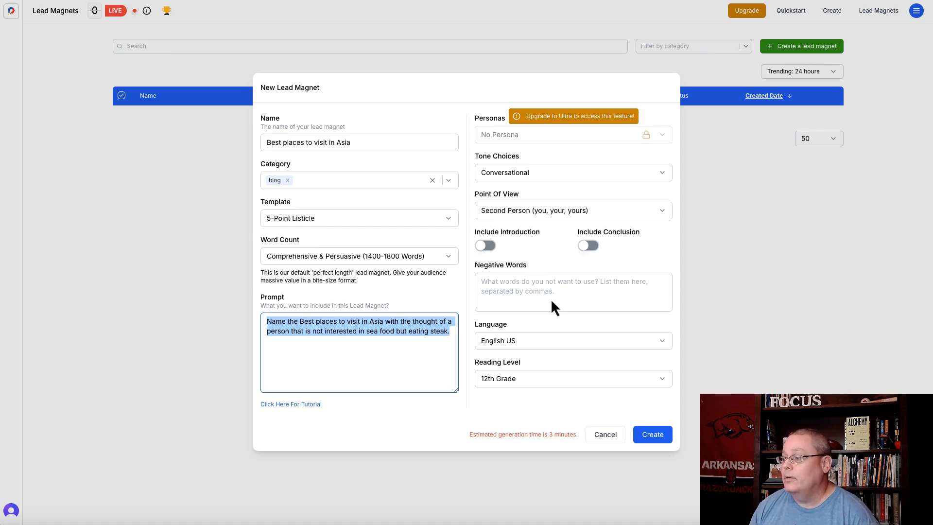
left_click(654, 436)
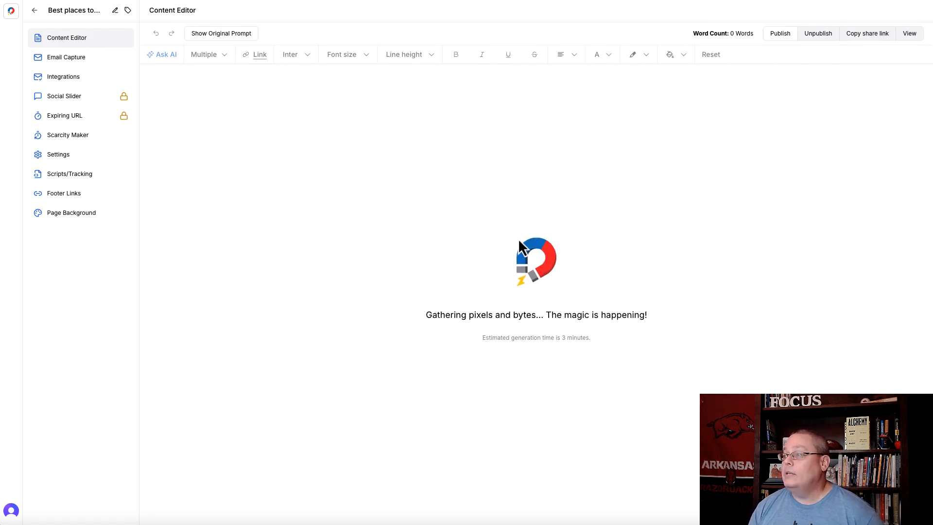
- Open LeadCreator's home page in a new tab and expand the Systeme integration in the global settings
right_click(11, 11)
left_click(26, 17)
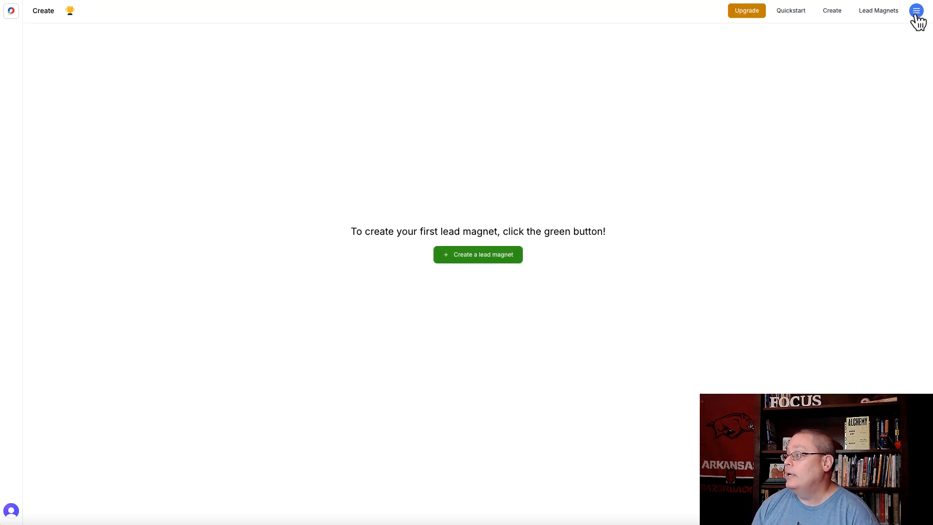
left_click(916, 11)
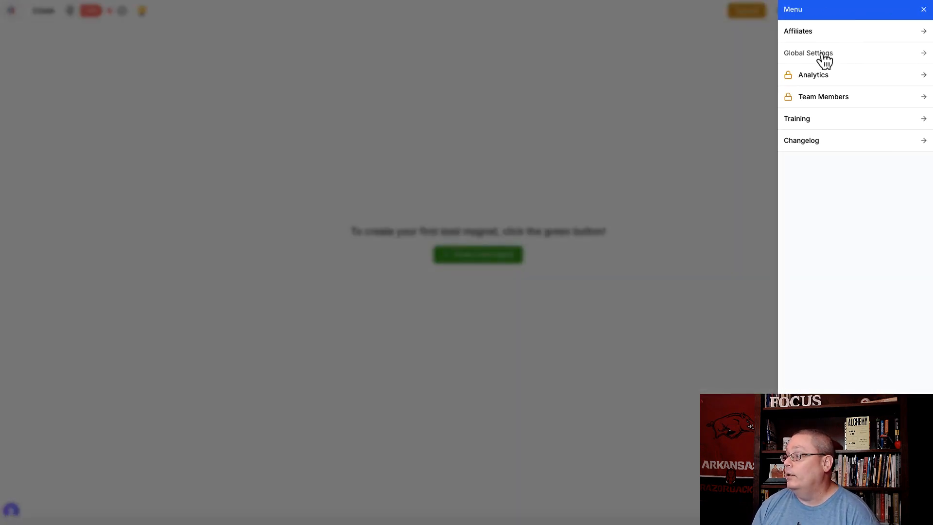
left_click(820, 55)
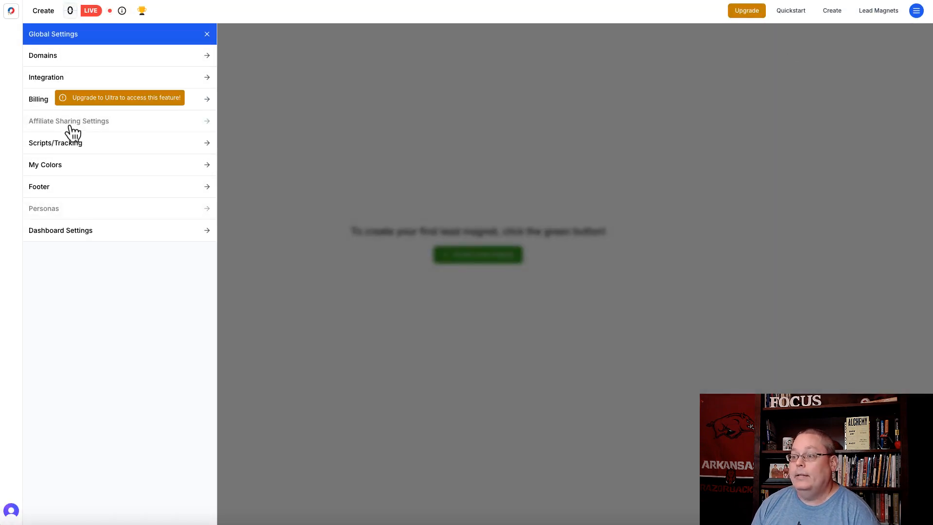
left_click(61, 81)
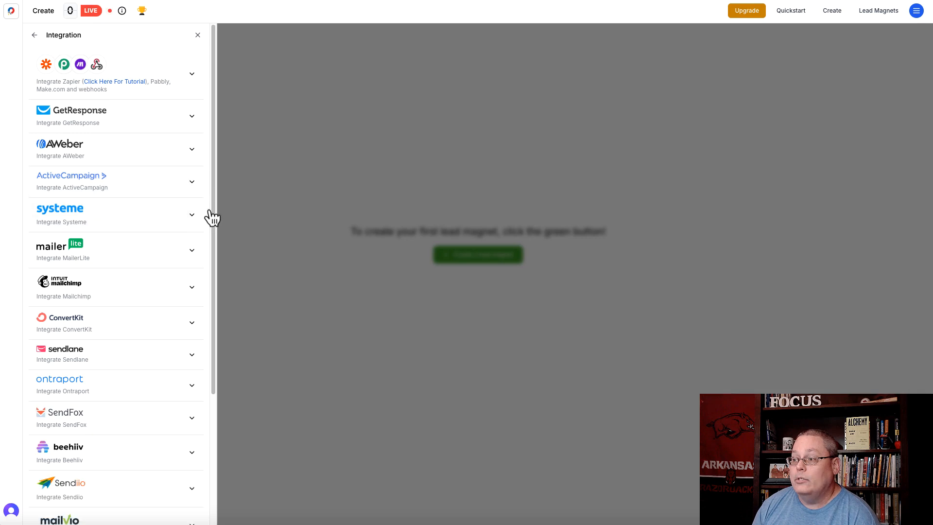
left_click(191, 219)
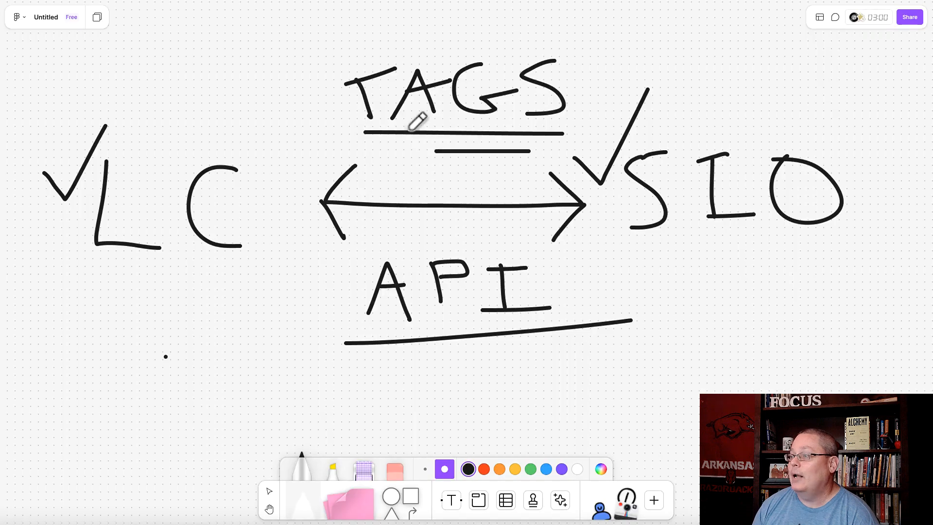
- Switch to the whiteboard, write "1st" before API, underline API twice more and circle the word TAGS
mouse_move(308, 273)
left_mouse_down()
mouse_move(318, 265)
mouse_move(328, 315)
mouse_move(346, 318)
left_mouse_up()
mouse_move(352, 250)
left_mouse_down()
mouse_move(345, 273)
mouse_move(372, 256)
left_mouse_up()
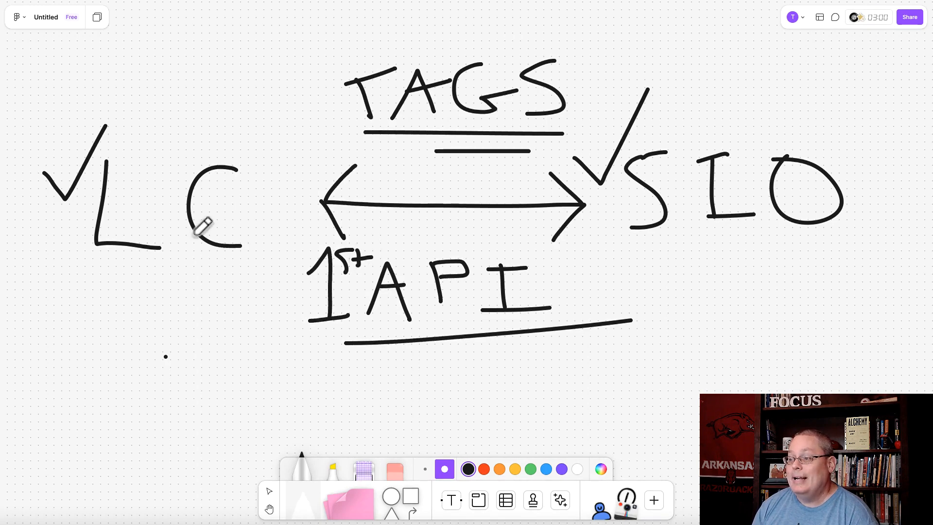
left_click_drag(326, 359, 519, 345)
left_click_drag(408, 365, 470, 363)
mouse_move(350, 50)
left_mouse_down()
mouse_move(327, 101)
mouse_move(629, 140)
mouse_move(468, 47)
mouse_move(343, 53)
left_mouse_up()
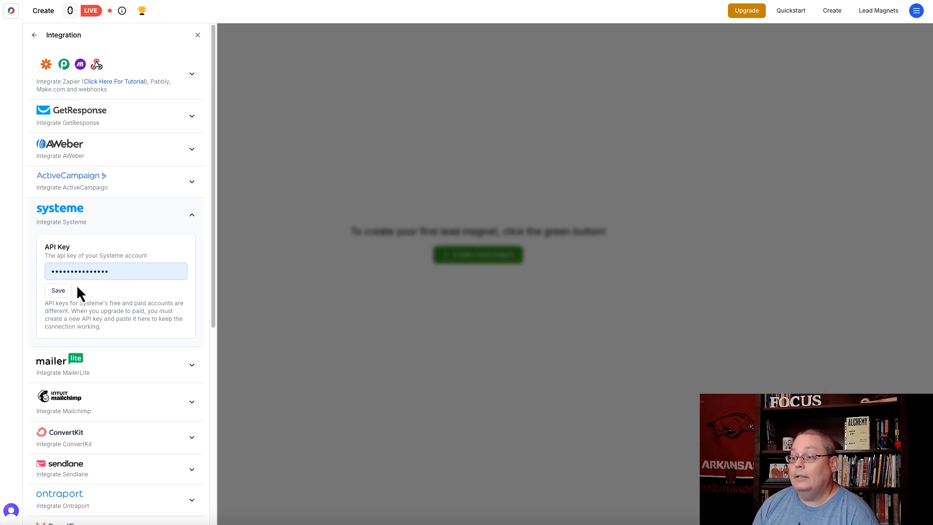
- Select the content of LeadCreator's Systeme API key field, and open the Public API keys settings in Systeme.io
left_click(88, 266)
double_click(88, 268)
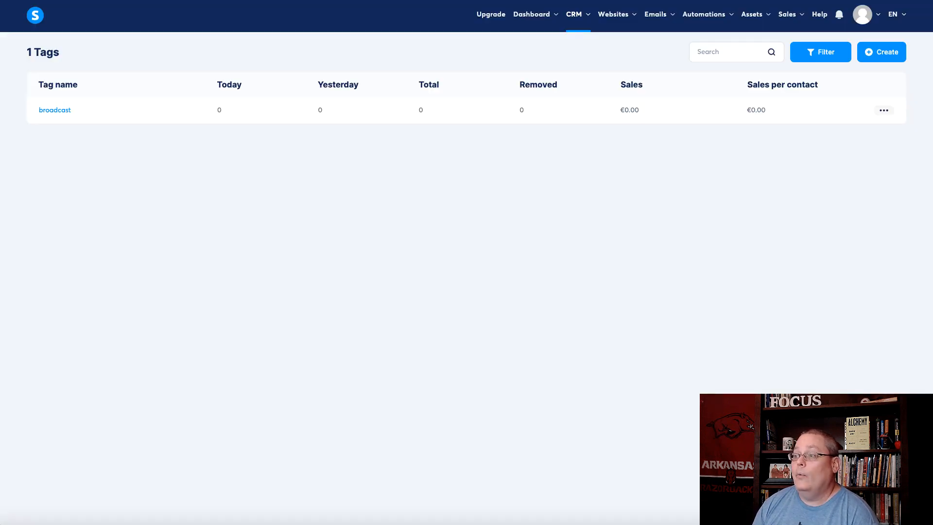
mouse_move(873, 20)
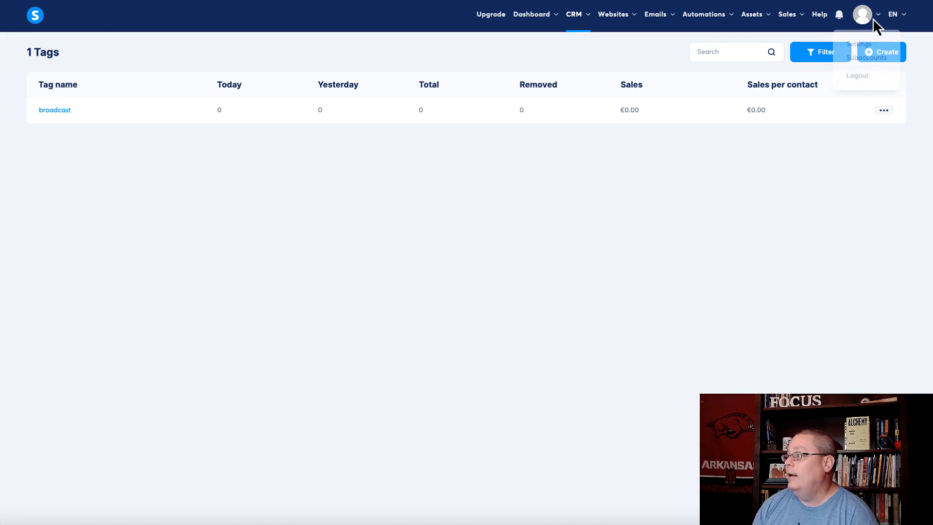
left_click(866, 46)
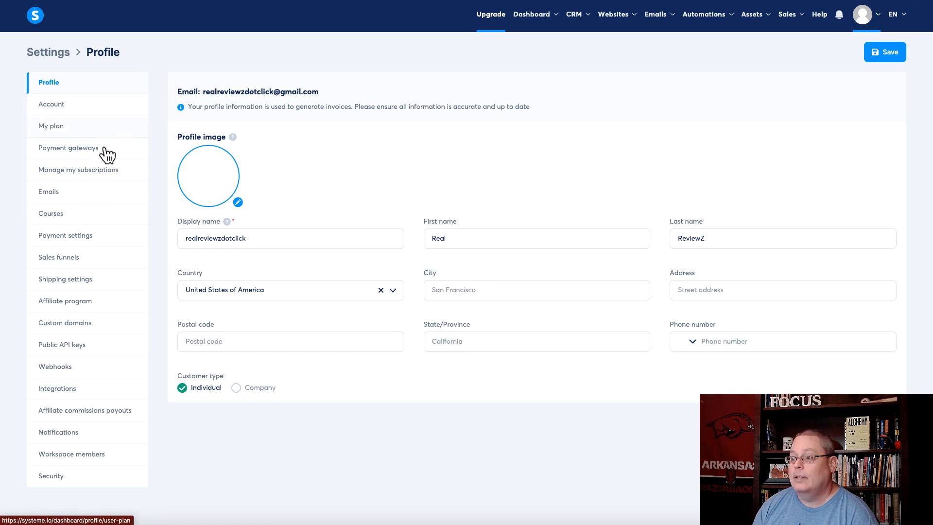
left_click(72, 349)
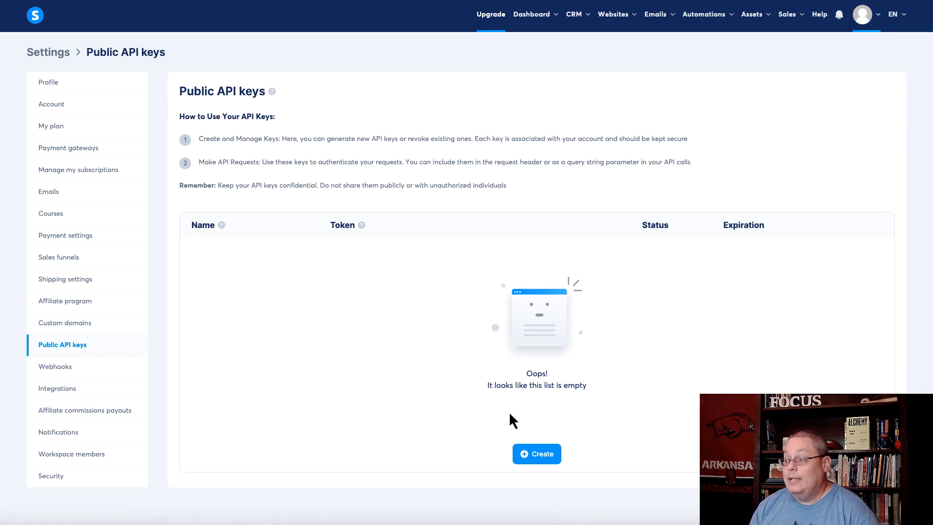
- Create a public API key named LeadCreatorAI in Systeme.io without an expiration date
left_click(529, 454)
left_click(344, 242)
type("LeadCreatorAI")
left_click(356, 293)
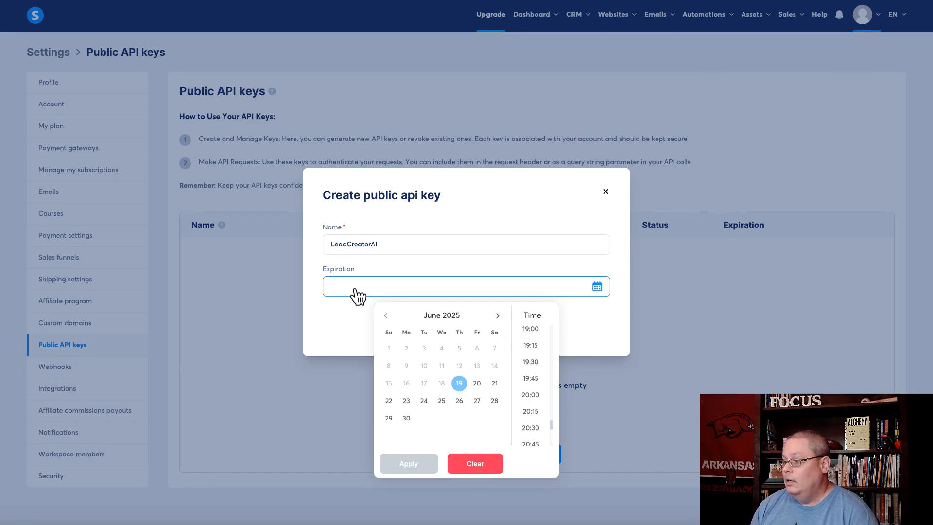
left_click(355, 265)
left_click(462, 334)
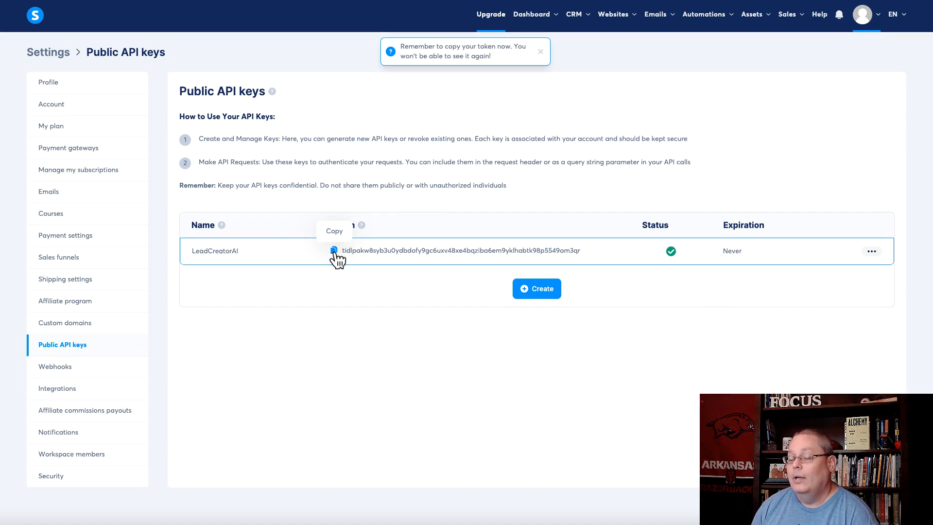
- Copy the new Systeme.io token, paste it into LeadCreator's Systeme API key field and save the integration
left_click(334, 251)
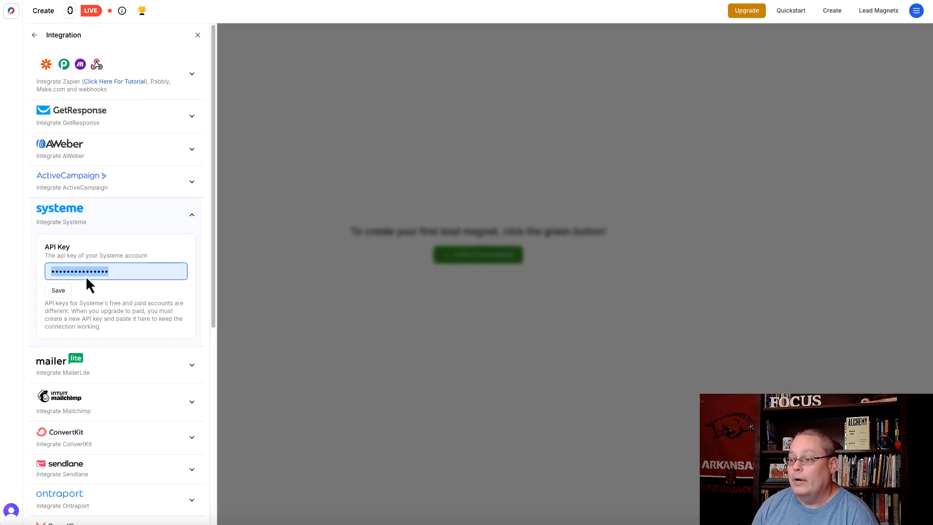
right_click(86, 276)
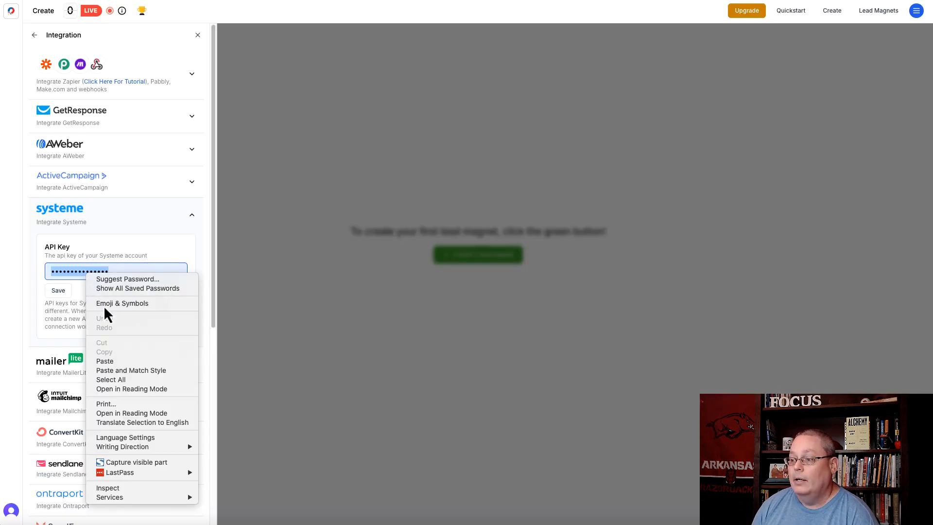
left_click(118, 359)
left_click(60, 290)
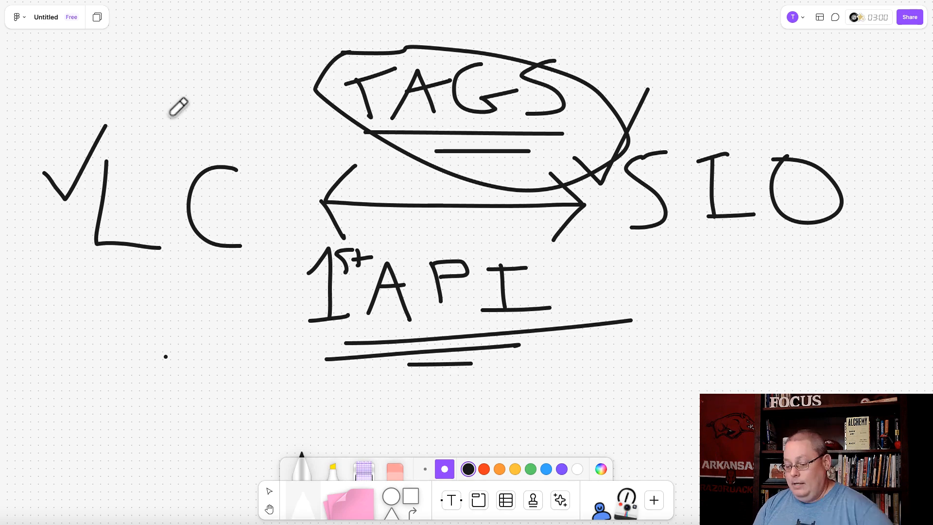
- Switch to the whiteboard and undo the strokes until only LC, SIO and the double-headed arrow between them remain
key("ctrl+z")
key("ctrl+z")
key("ctrl+z")
key("ctrl+z")
key("ctrl+z")
key("ctrl+z")
key("ctrl+z")
key("ctrl+z")
key("ctrl+z")
key("ctrl+z")
key("ctrl+z")
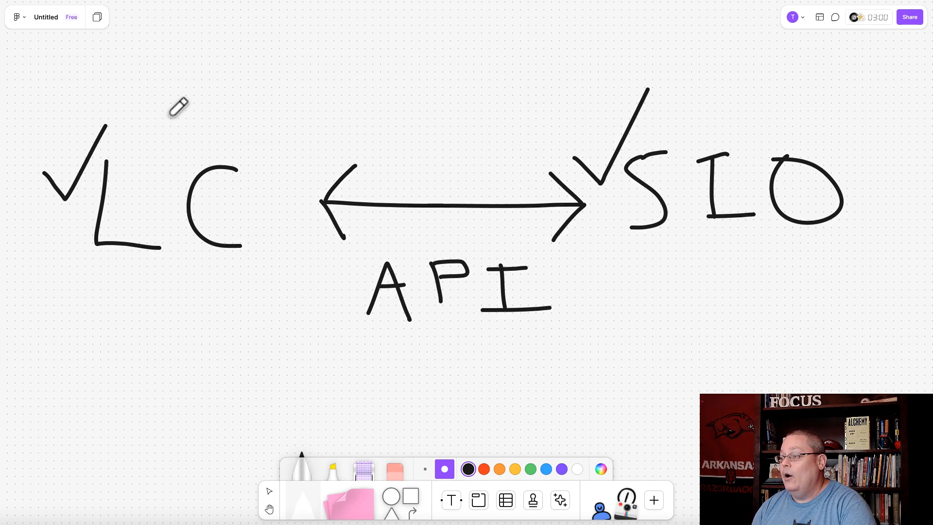
key("ctrl+z")
key("ctrl+z")
key("ctrl+z")
key("ctrl+z")
key("ctrl+z")
key("ctrl+z")
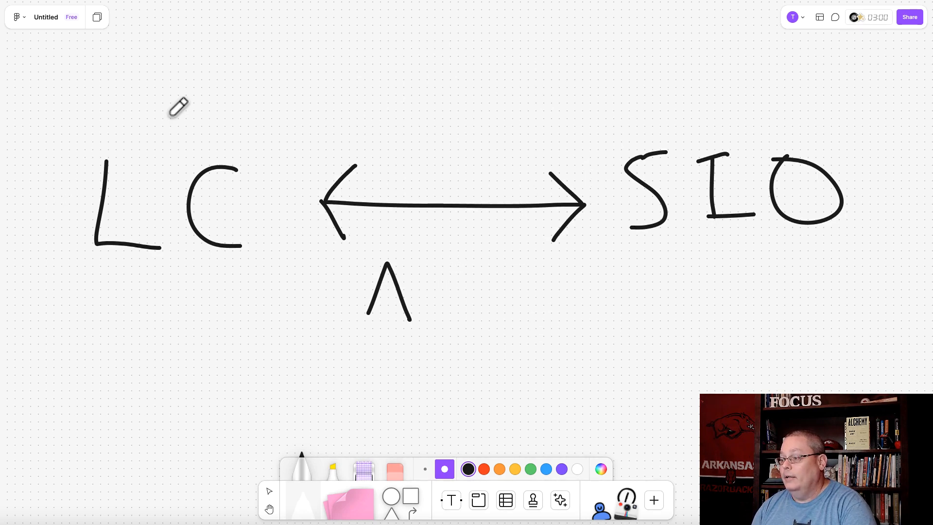
key("ctrl+z")
- Handwrite a smaller "API" below the double-headed arrow and draw a check mark in front of it
mouse_move(383, 318)
left_mouse_down()
mouse_move(394, 298)
mouse_move(414, 322)
mouse_move(403, 302)
mouse_move(426, 314)
mouse_move(426, 297)
mouse_move(459, 313)
mouse_move(467, 286)
left_mouse_up()
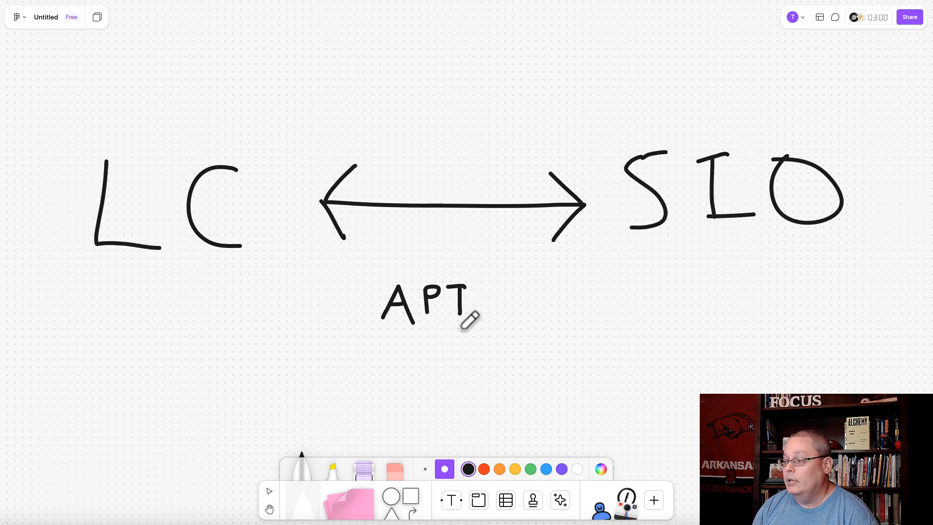
left_click_drag(453, 317, 477, 315)
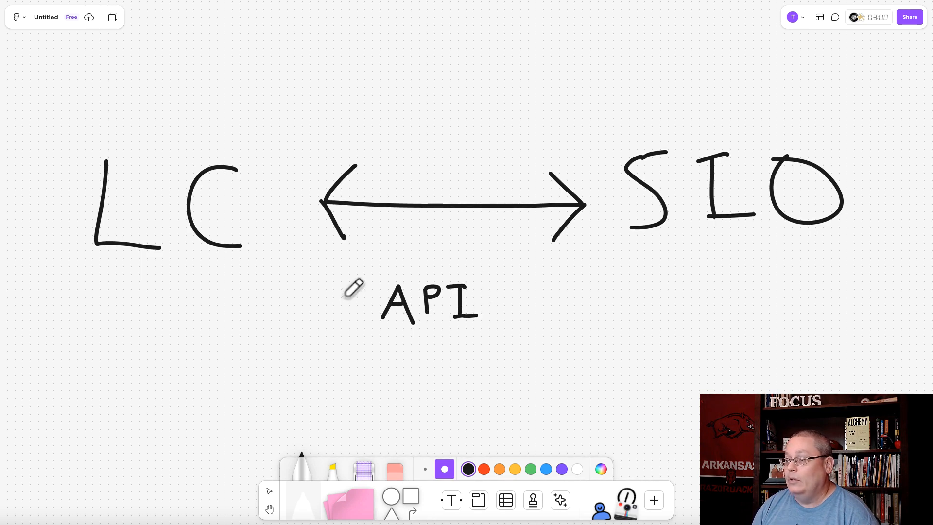
left_click_drag(345, 293, 397, 251)
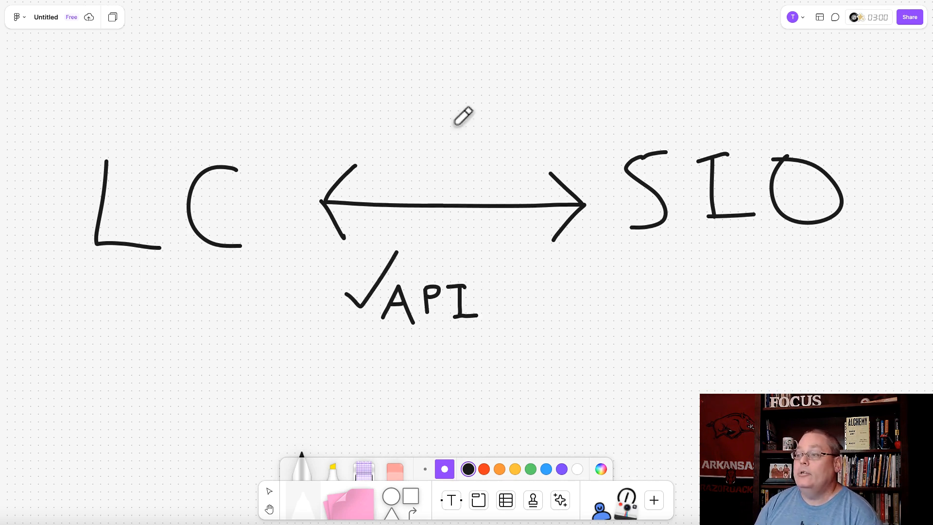
- Handwrite a short label above the double-headed arrow on the whiteboard and draw a long line below SIO
mouse_move(383, 65)
left_mouse_down()
mouse_move(409, 236)
mouse_move(414, 60)
left_mouse_up()
mouse_move(434, 96)
left_mouse_down()
mouse_move(457, 49)
mouse_move(470, 99)
left_mouse_up()
left_click_drag(438, 70, 534, 66)
mouse_move(570, 40)
left_mouse_down()
mouse_move(576, 73)
mouse_move(529, 84)
left_mouse_up()
left_click_drag(651, 256, 840, 245)
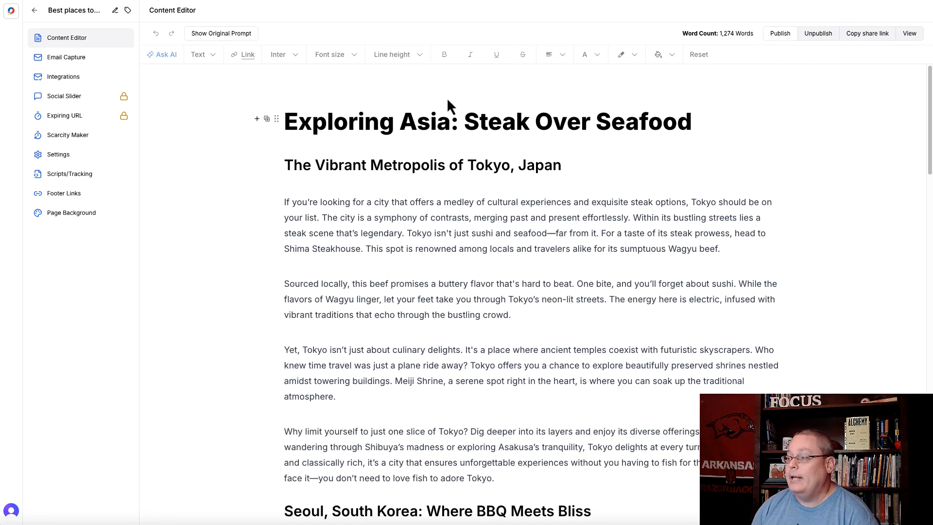
- Switch to LeadCreator's content editor and center the heading "Exploring Asia: Steak Over Seafood"
triple_click(447, 118)
left_click(576, 54)
left_click(595, 78)
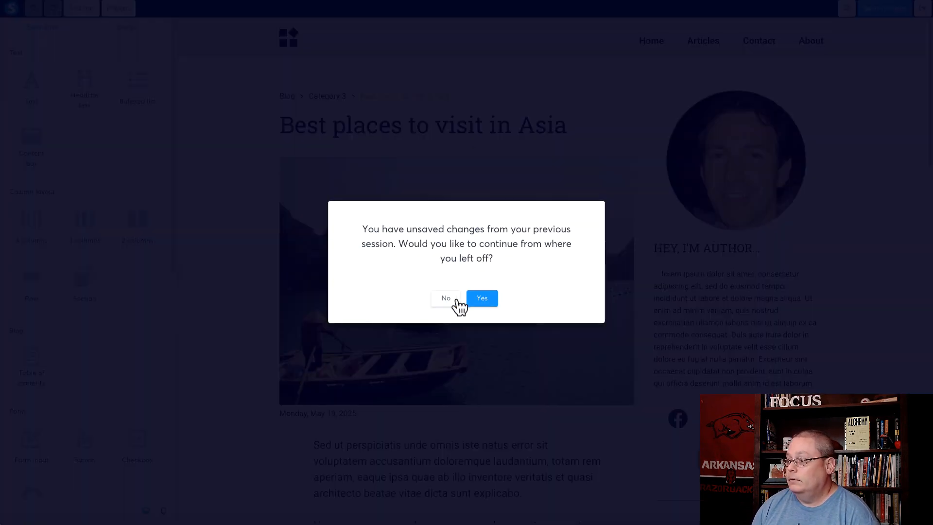
- Switch to the Systeme.io editor for "Best places to visit in Asia" and duplicate the text block below the main image
left_click(456, 299)
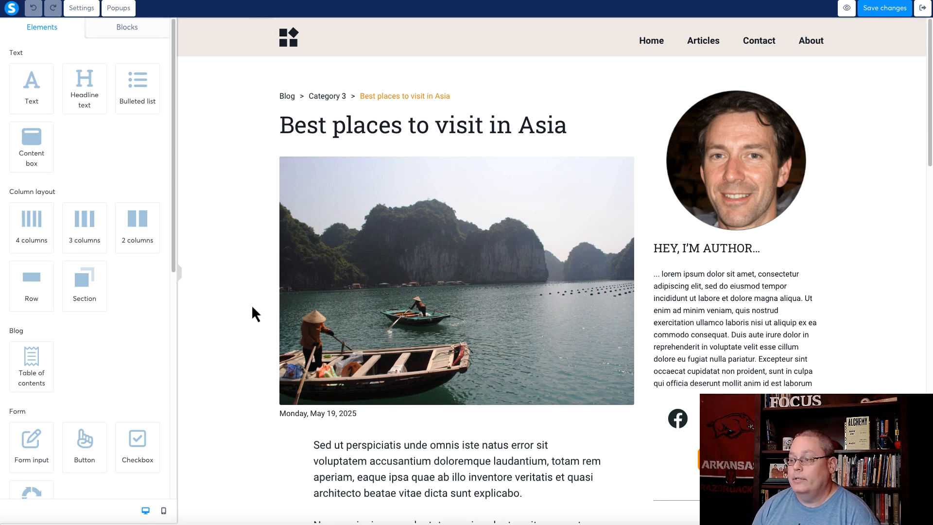
triple_click(307, 126)
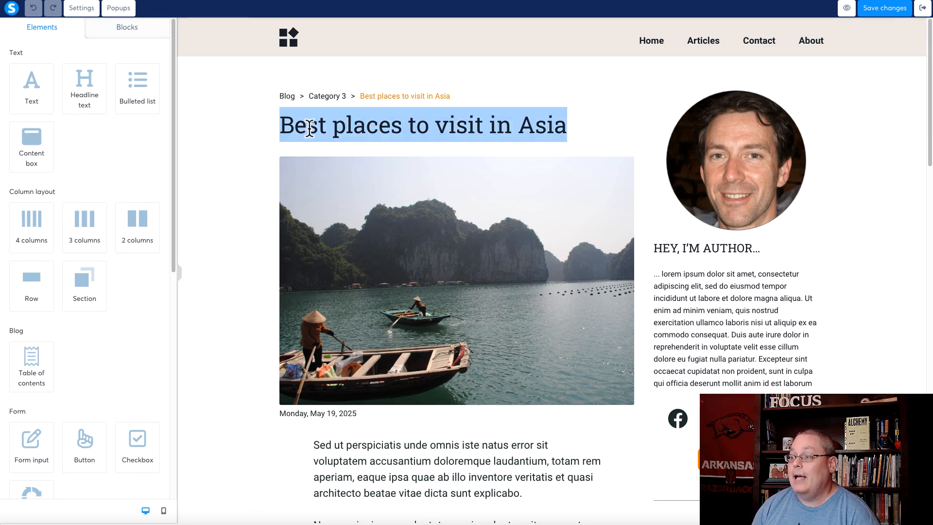
scroll(408, 185, "down", 5)
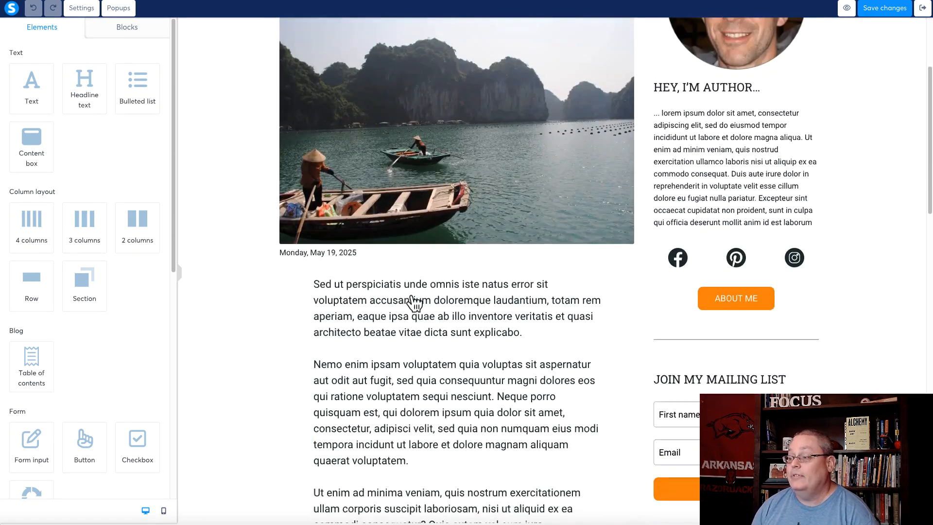
scroll(409, 311, "down", 4)
scroll(558, 191, "up", 2)
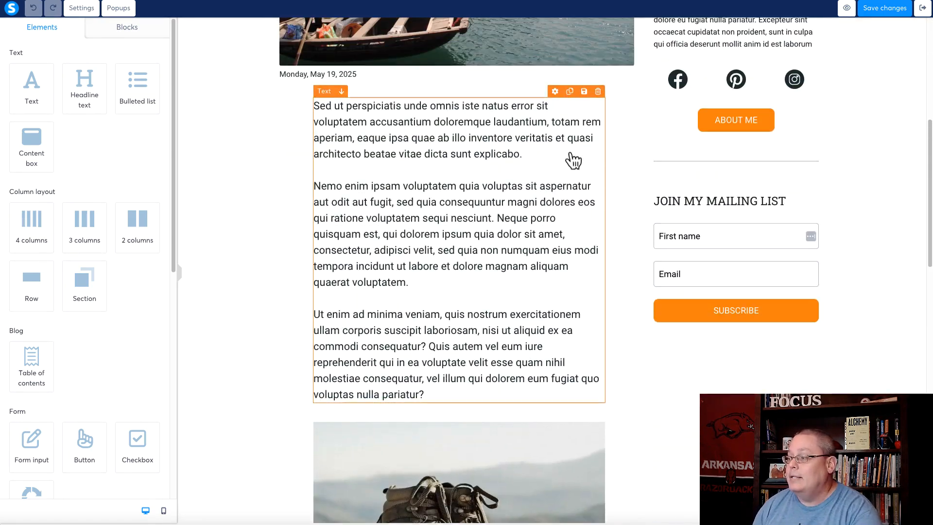
left_click(569, 93)
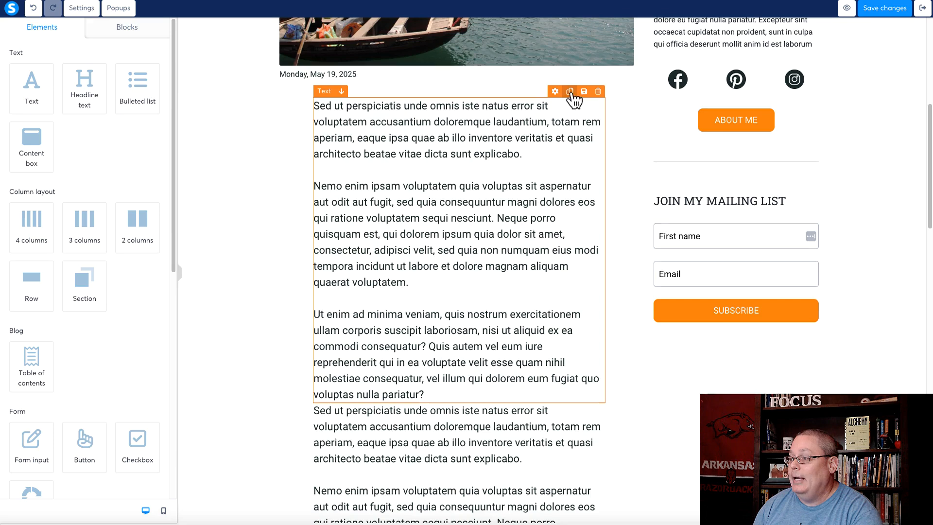
- Paste the copied API token over the whole text of the duplicated block
scroll(354, 375, "down", 4)
left_click(383, 335)
double_click(382, 335)
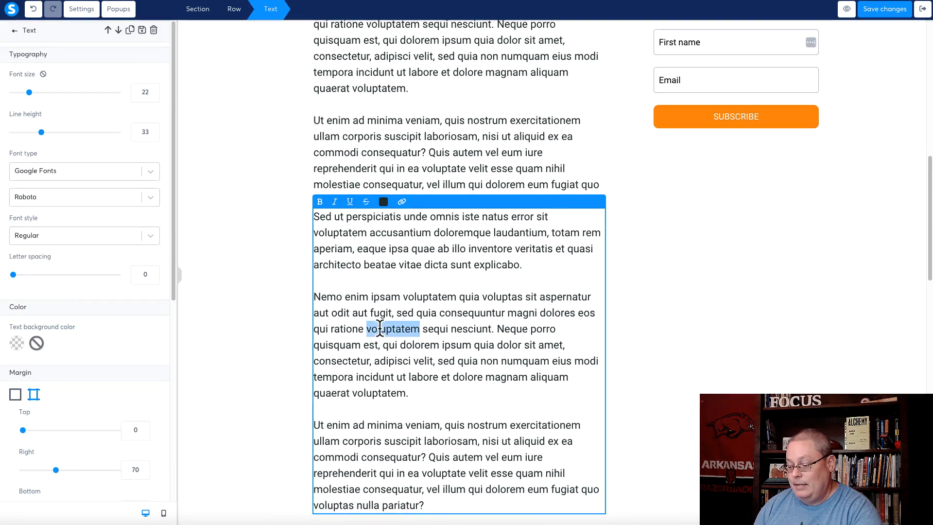
key("ctrl+a")
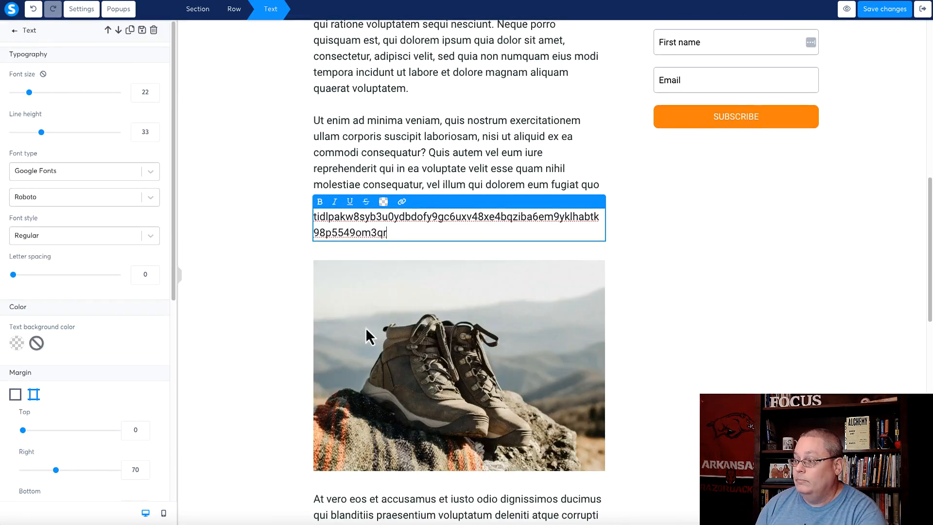
- Replace the block's text with "Don't like Seafood be sure to visit these places in Asia that have steak for you!" and add two line breaks
left_click_drag(387, 233, 315, 217)
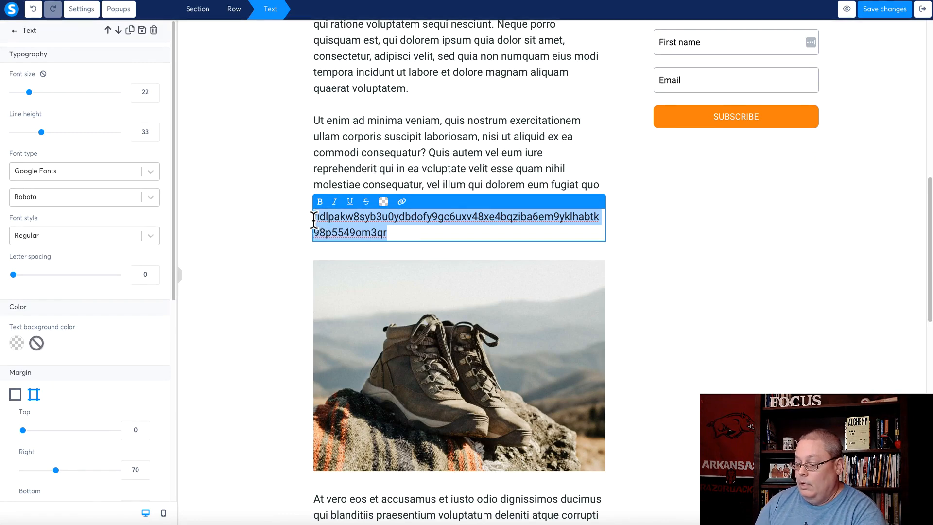
type("Don't like Sea")
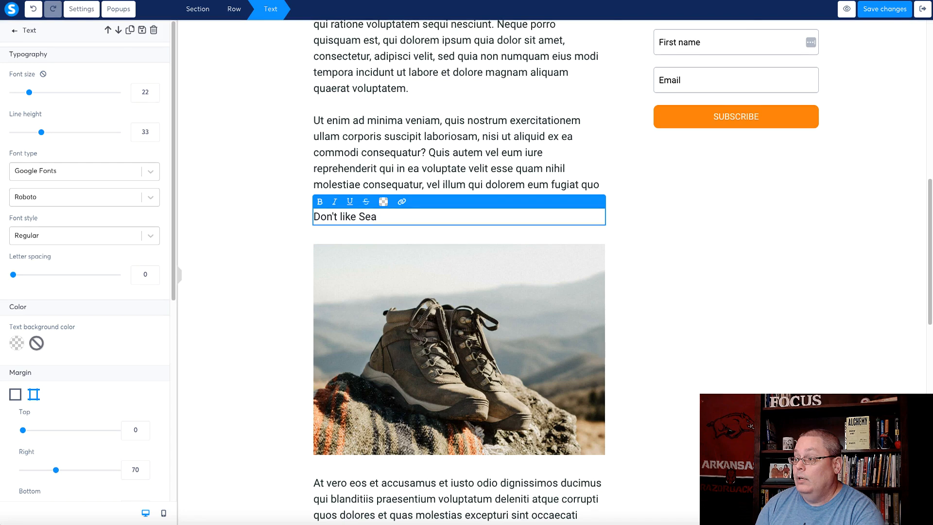
type(" f")
key("BackSpace")
key("BackSpace")
type("foof ")
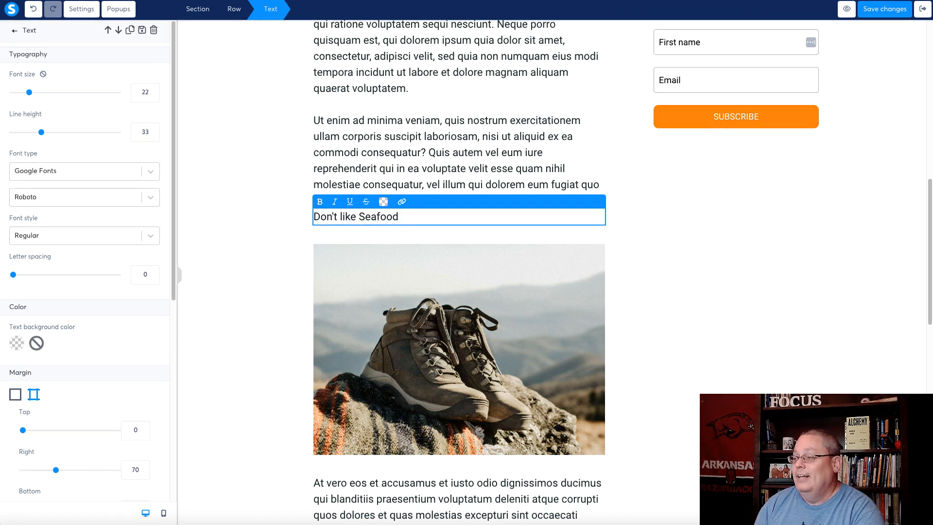
type("be sure ")
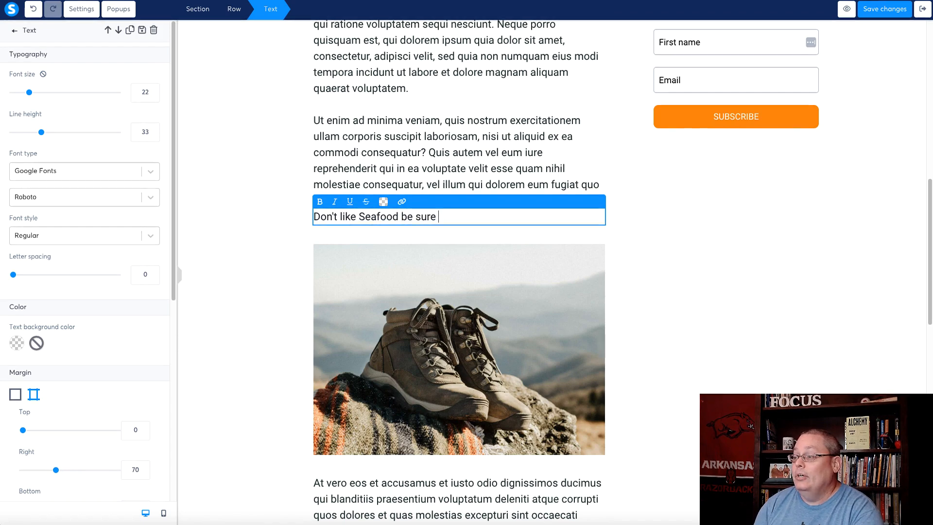
type("to visit these places in Asa")
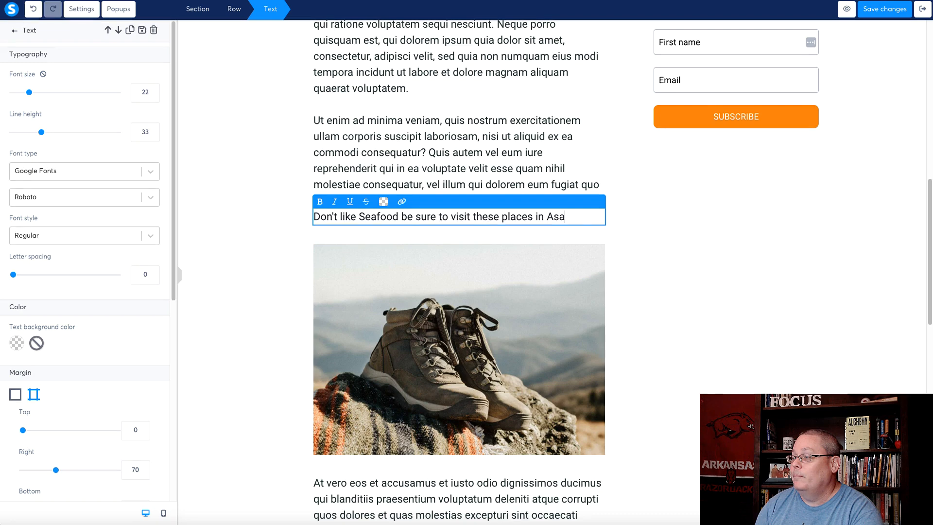
key("BackSpace")
type("ia that ")
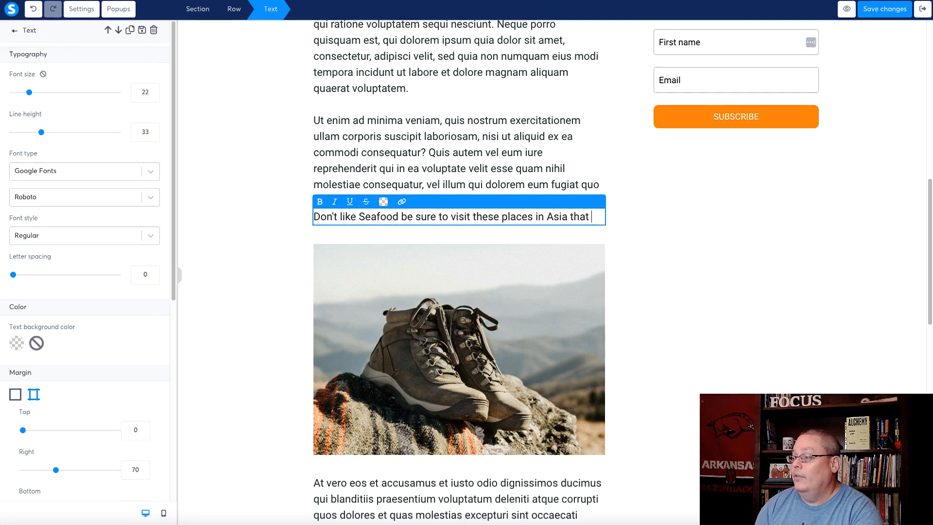
type("have steak for you!")
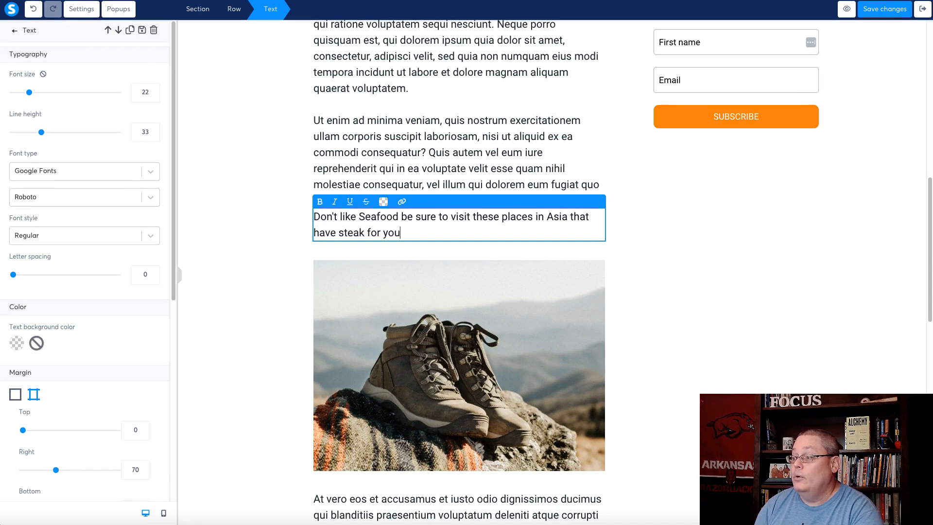
key("Return")
key("Return")
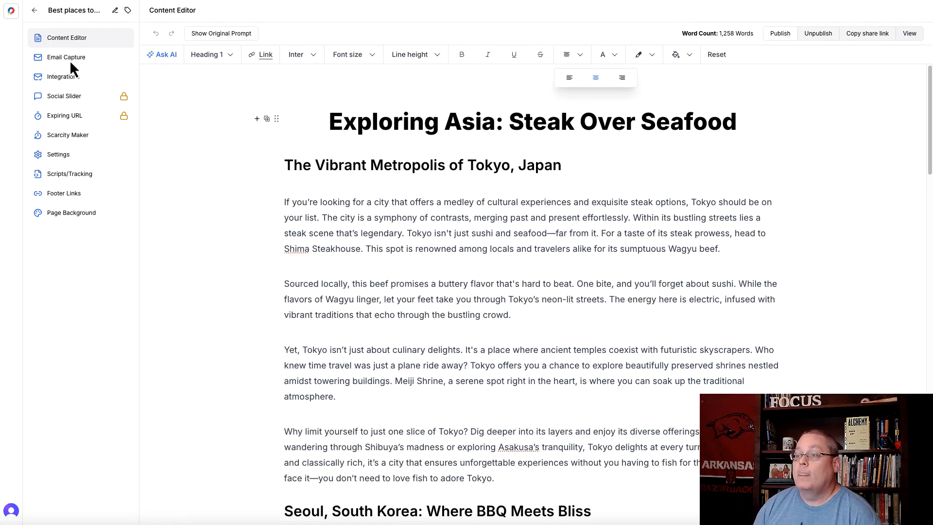
- Switch to LeadCreator and examine the slug and domain options in the lead magnet's settings
left_click(58, 154)
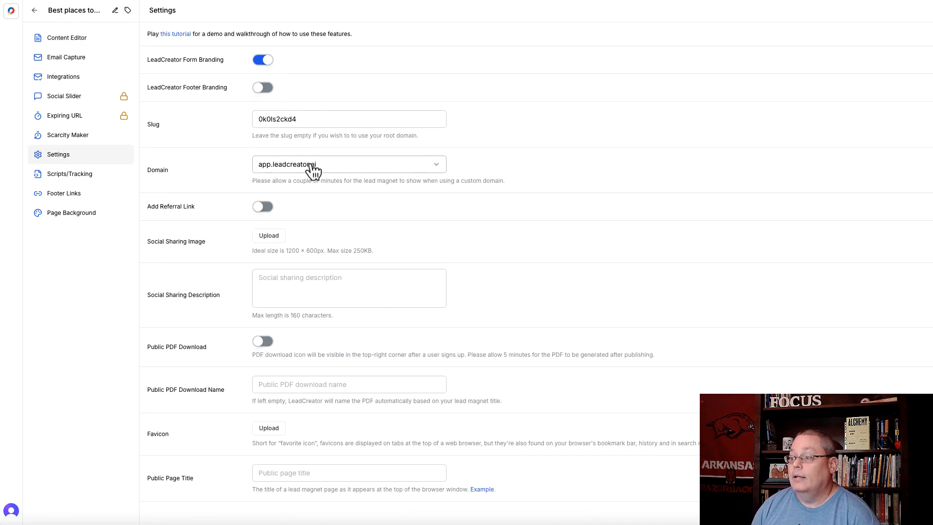
left_click(357, 173)
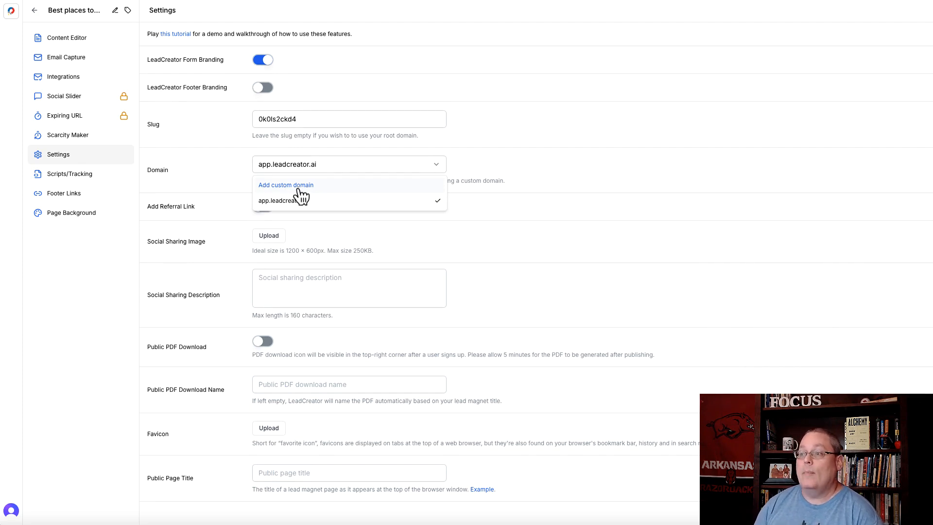
left_click(322, 109)
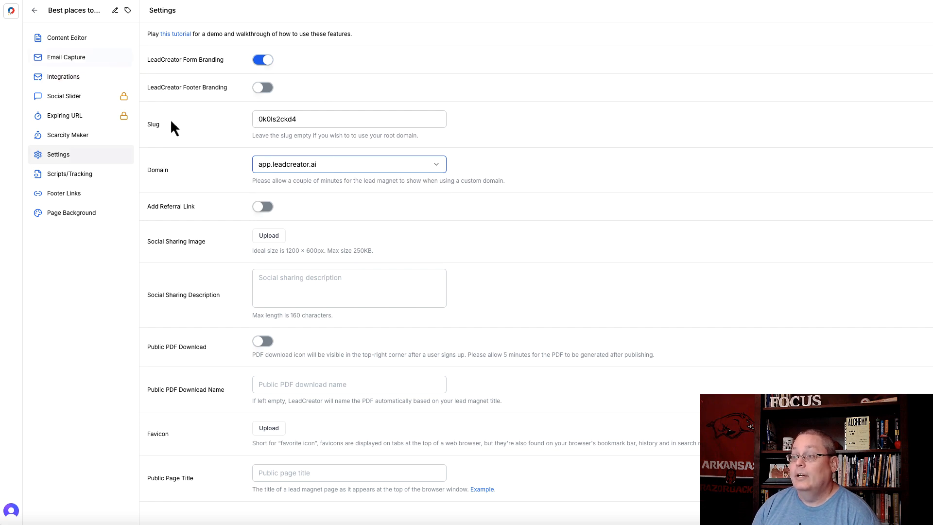
- Review the template choices and form field settings of the lead magnet's email capture form
left_click(83, 62)
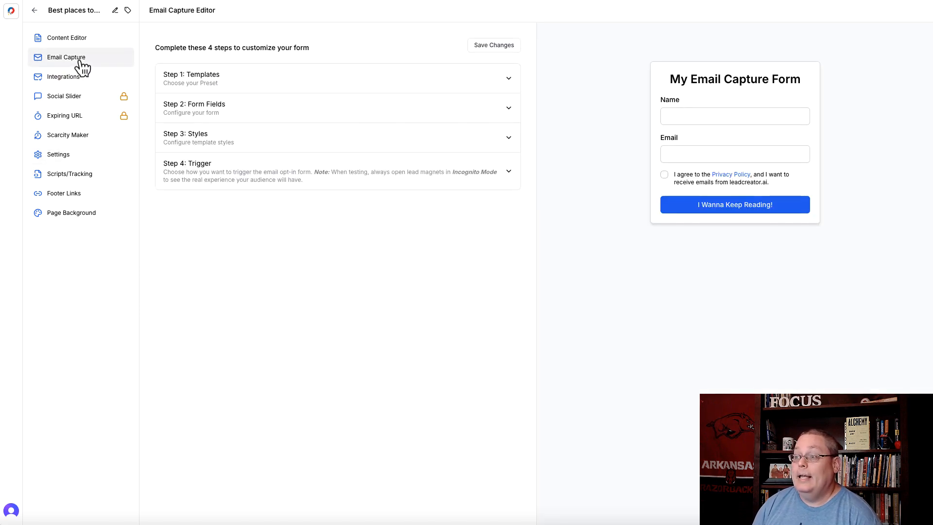
left_click(507, 79)
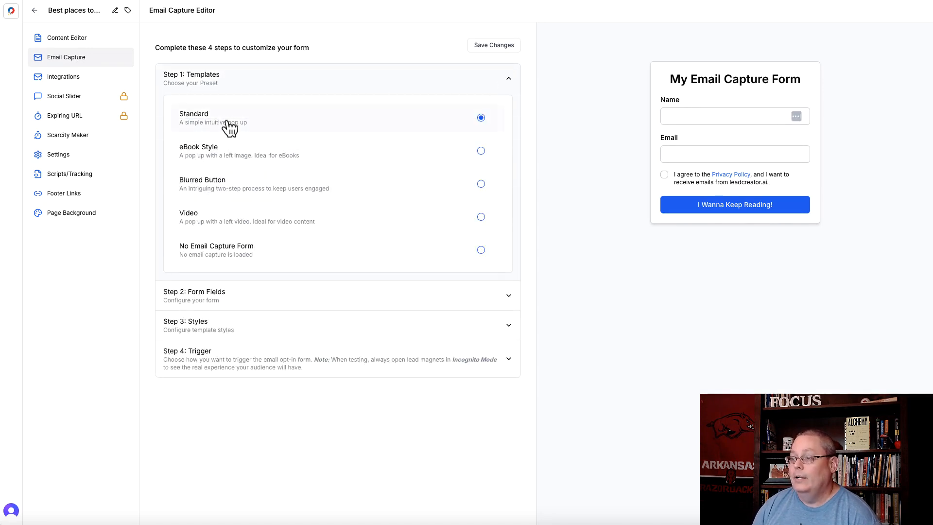
left_click(501, 80)
left_click(212, 178)
left_click(219, 118)
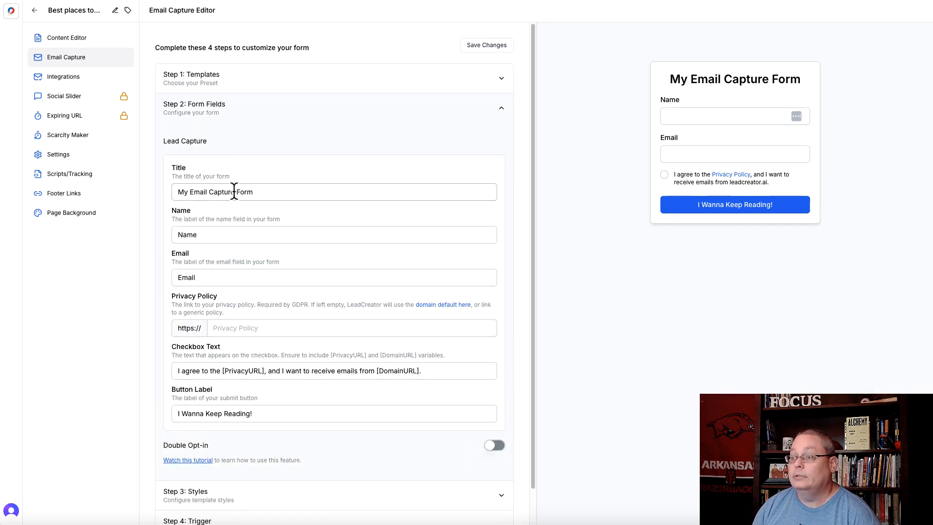
- Publish the lead magnet from its content editor and copy its share link
left_click(70, 43)
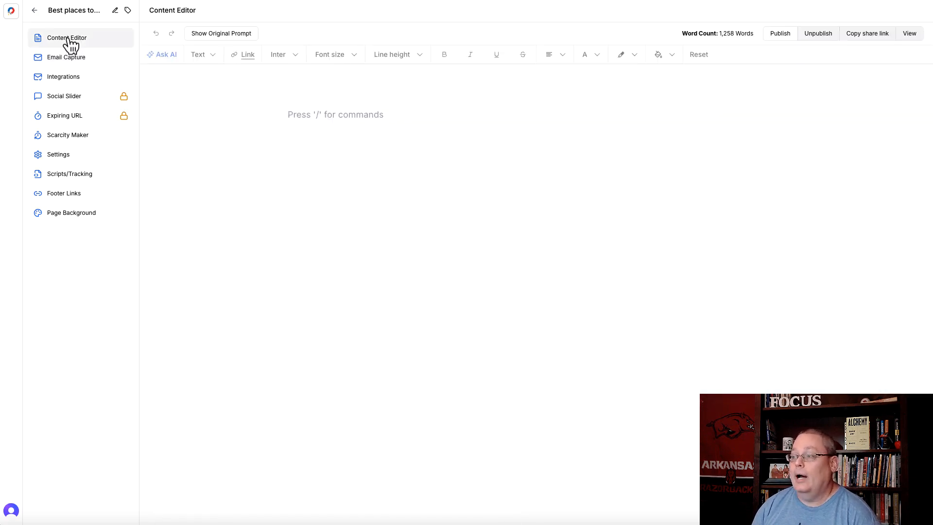
left_click(780, 34)
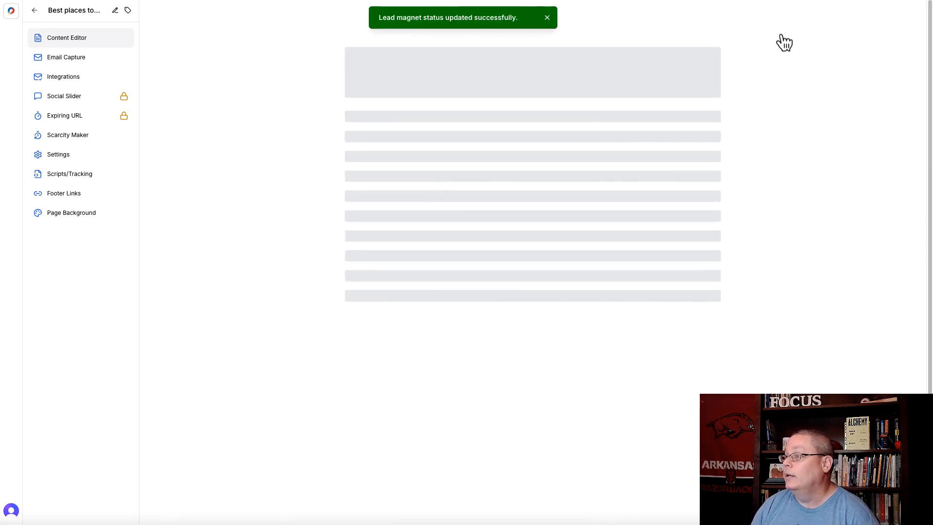
left_click(866, 44)
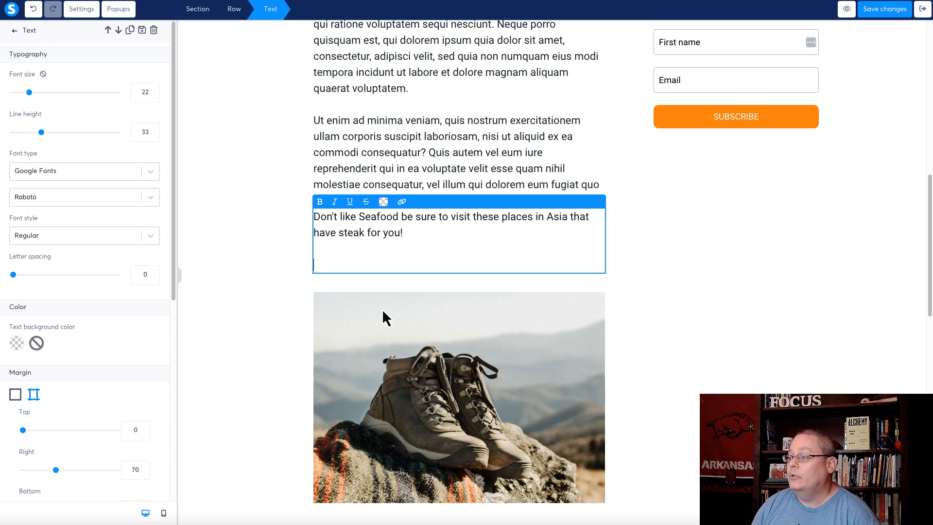
- Switch to the Systeme.io editor, paste the lead magnet's share link below the steak sentence and save it as a hyperlink
right_click(325, 261)
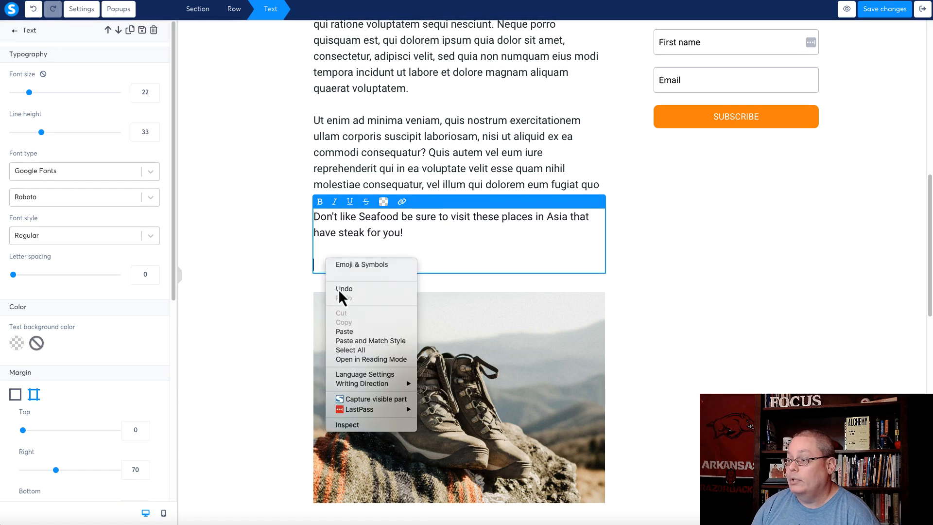
left_click(355, 331)
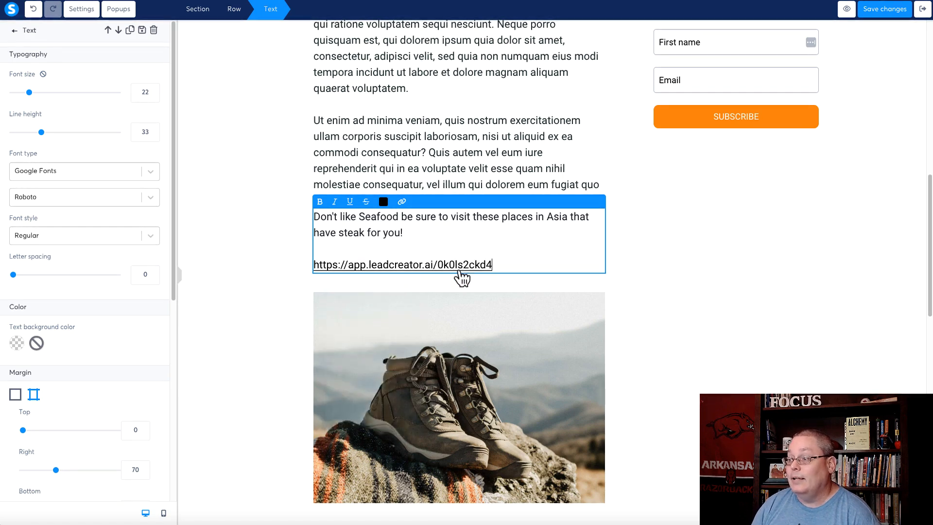
left_click_drag(496, 264, 315, 263)
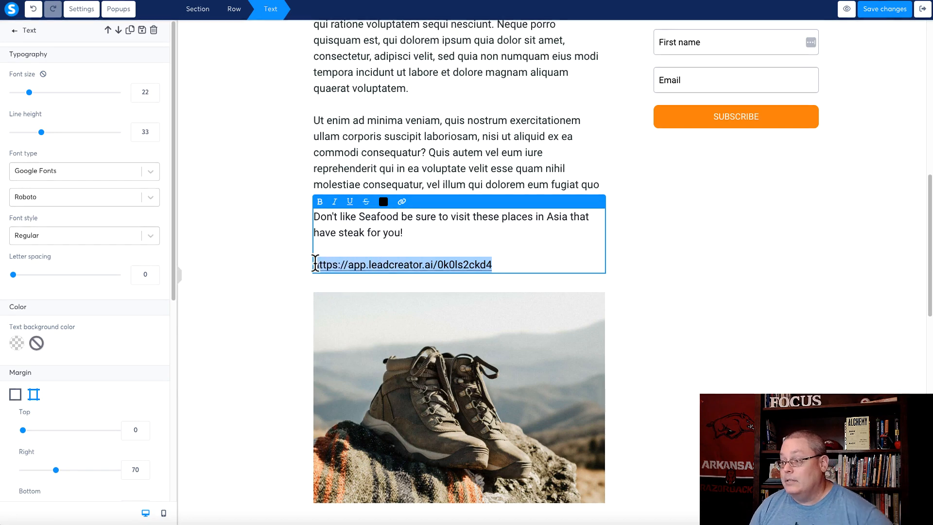
left_click(401, 201)
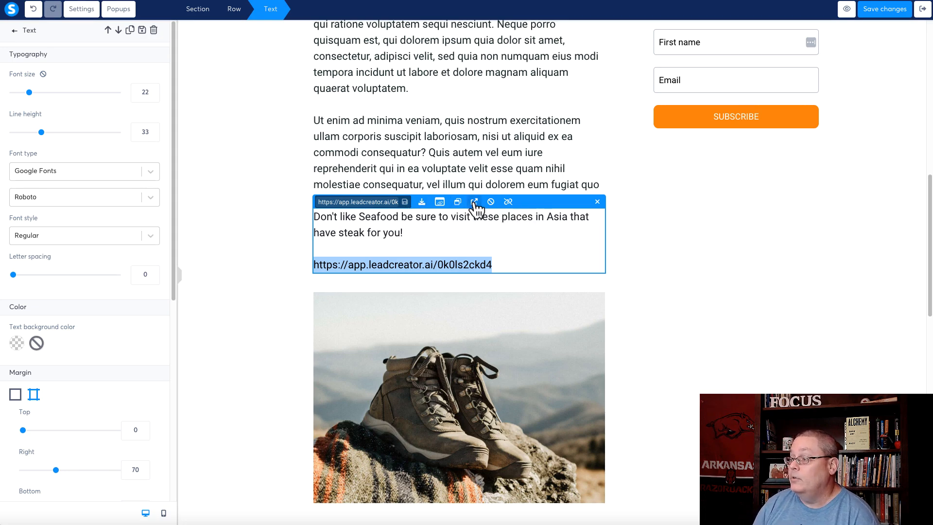
left_click(405, 205)
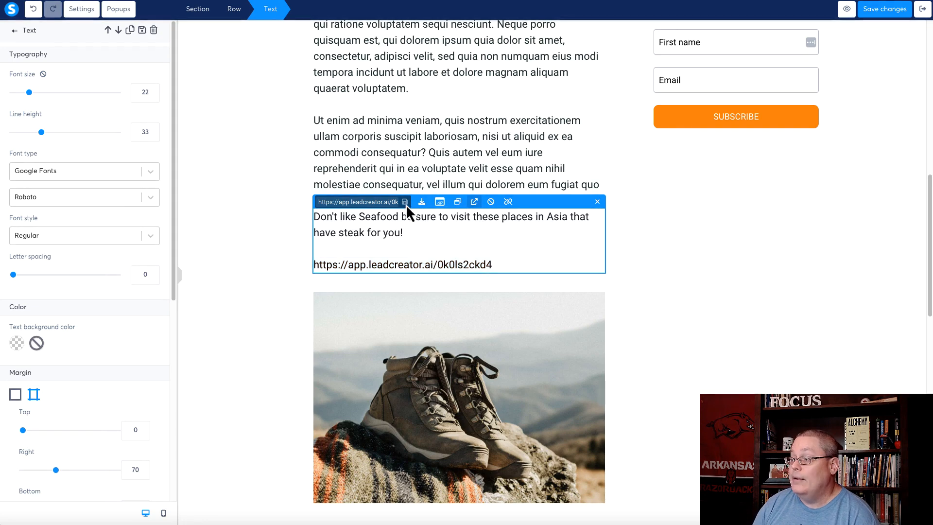
- Save the blog post changes and open the published "Best places to visit in Asia" article to view its body text
left_click(868, 15)
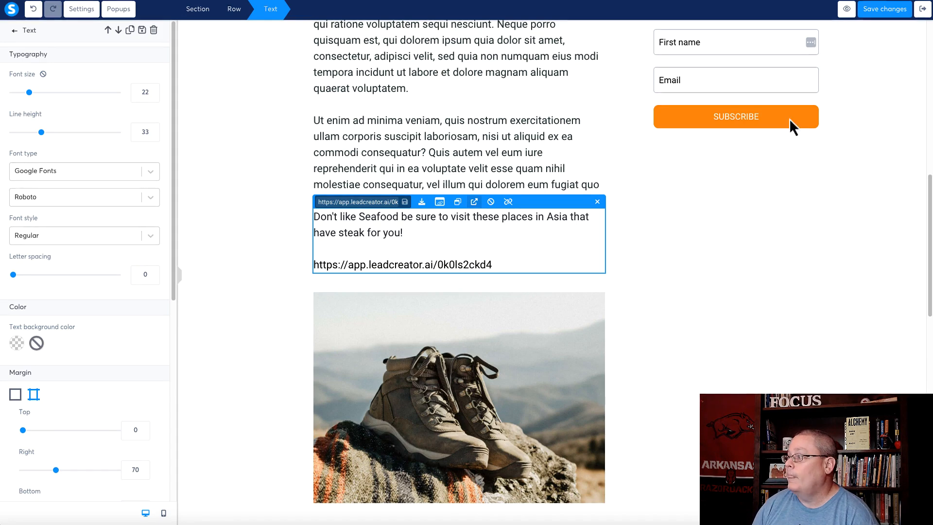
left_click(883, 9)
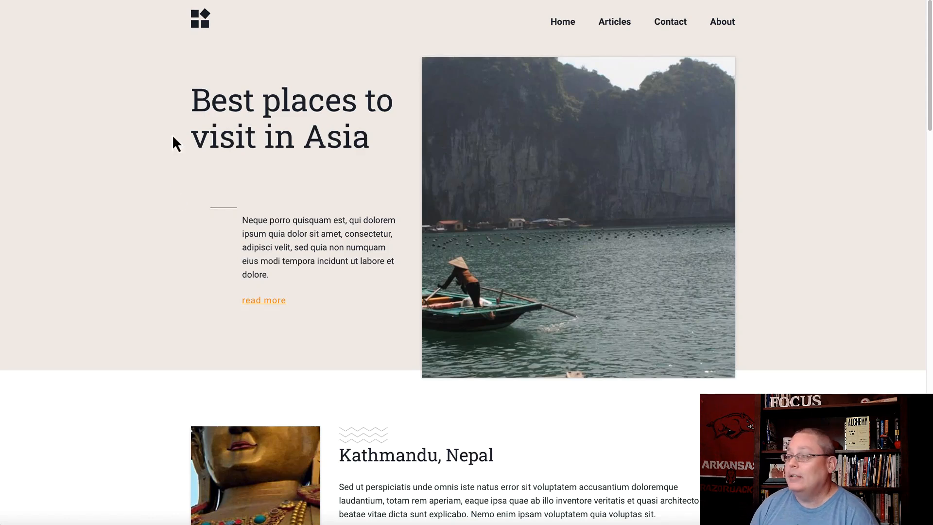
left_click(273, 307)
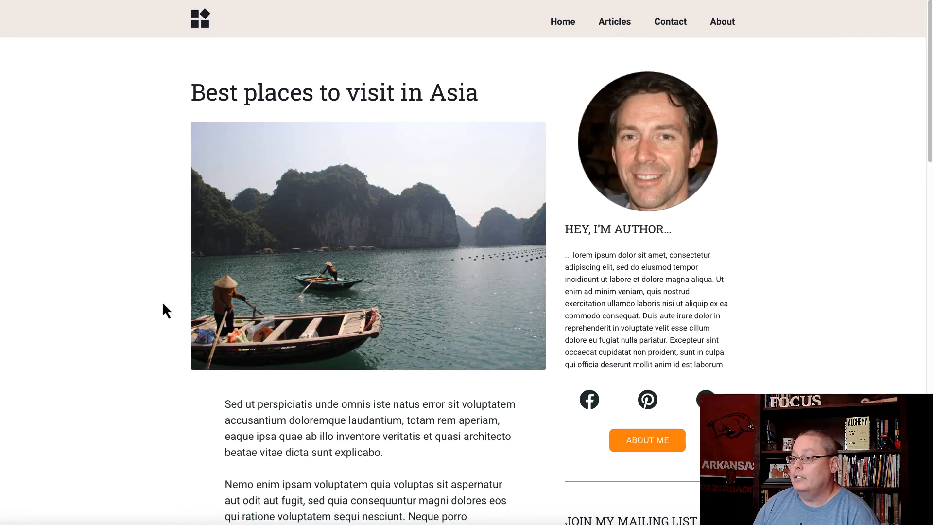
scroll(213, 223, "down", 10)
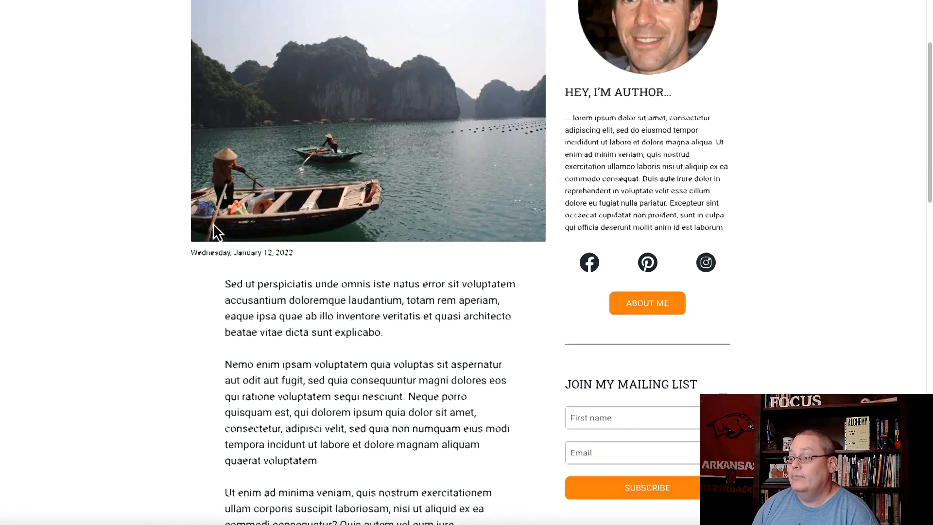
- Read through the published "Best places to visit in Asia" article and open the lead magnet link below the steak sentence
scroll(214, 226, "down", 4)
scroll(222, 233, "up", 7)
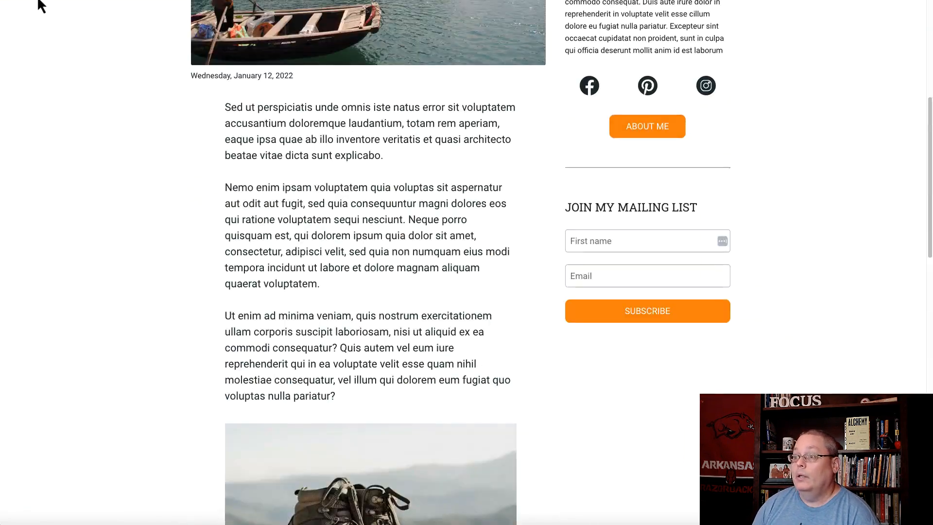
scroll(193, 252, "down", 9)
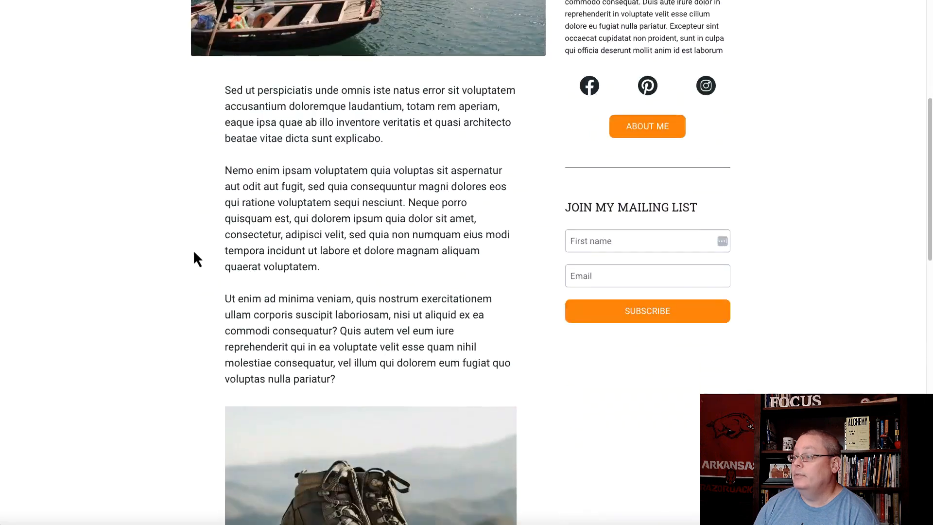
scroll(222, 271, "up", 15)
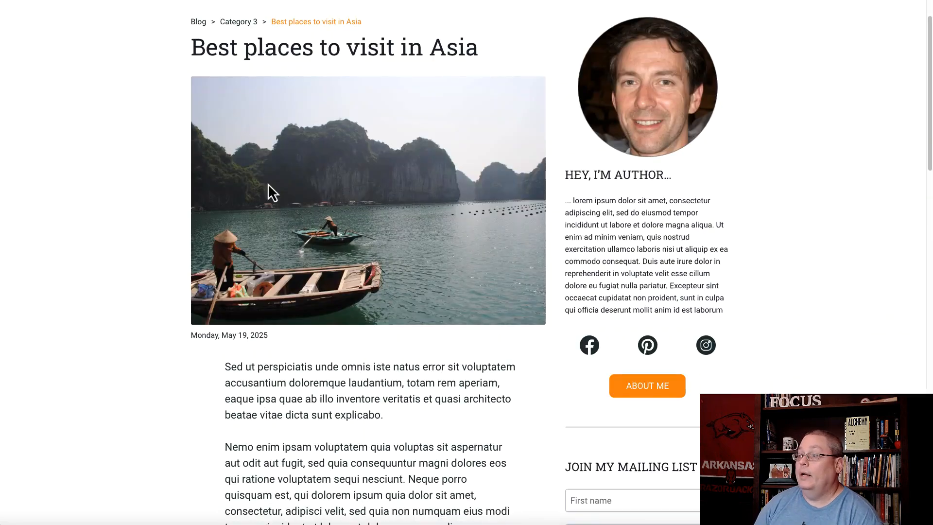
scroll(285, 243, "down", 5)
scroll(326, 262, "down", 2)
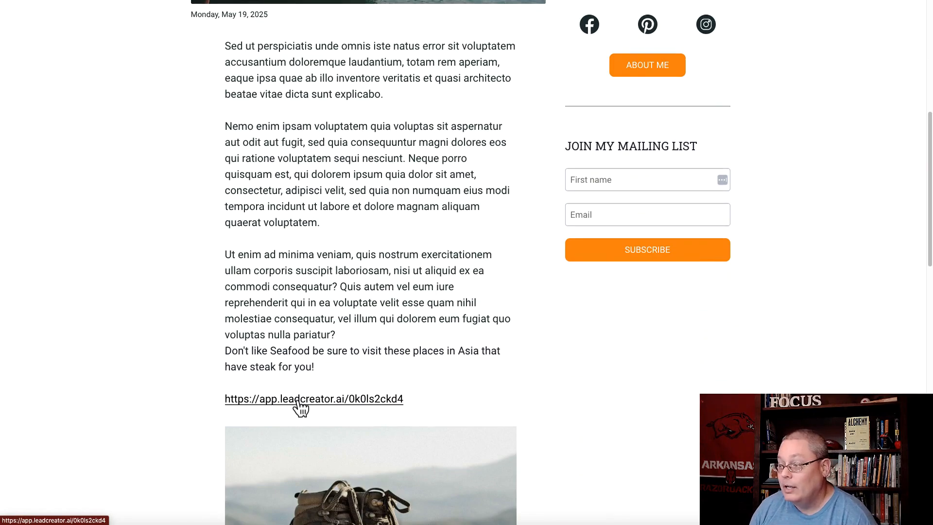
scroll(320, 295, "up", 1)
scroll(320, 294, "up", 5)
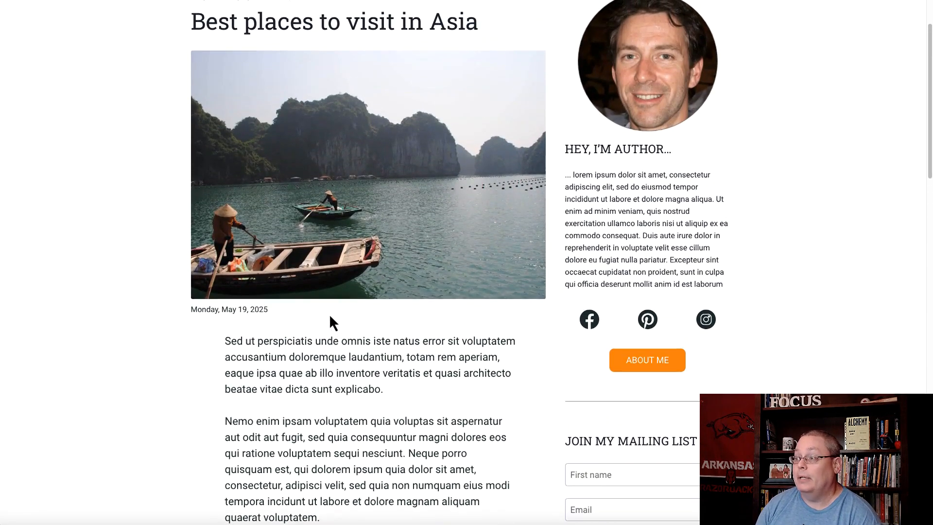
scroll(328, 313, "down", 6)
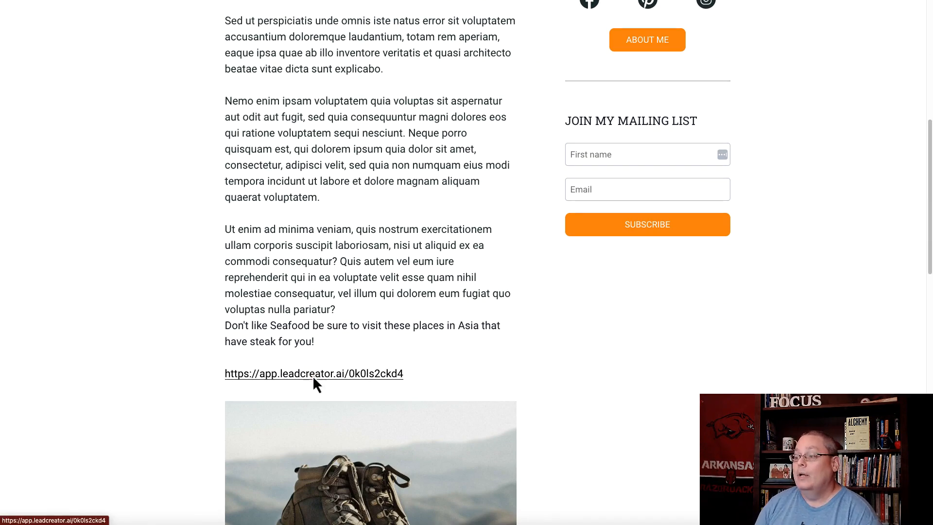
left_click(313, 373)
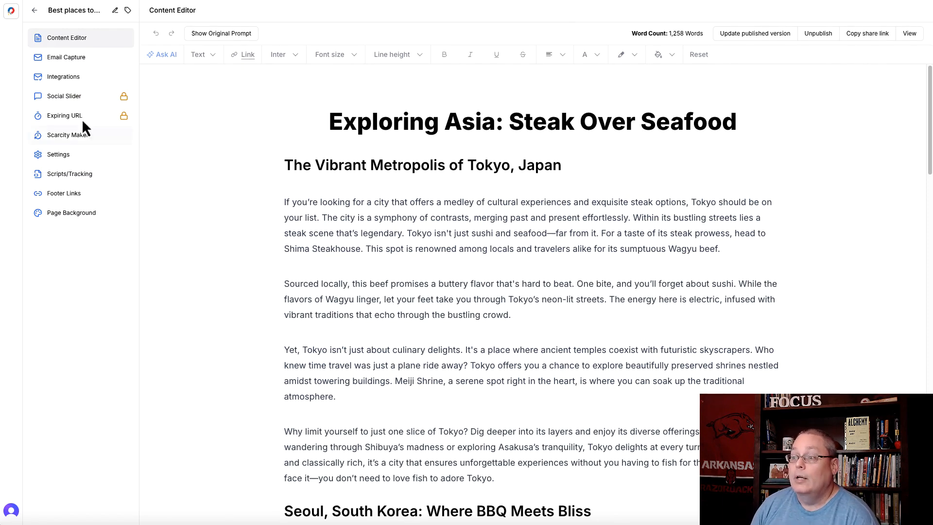
- Assign the broadcast tag in the lead magnet's Systeme integration, check it against the Systeme.io tag list, and save the changes
left_click(70, 78)
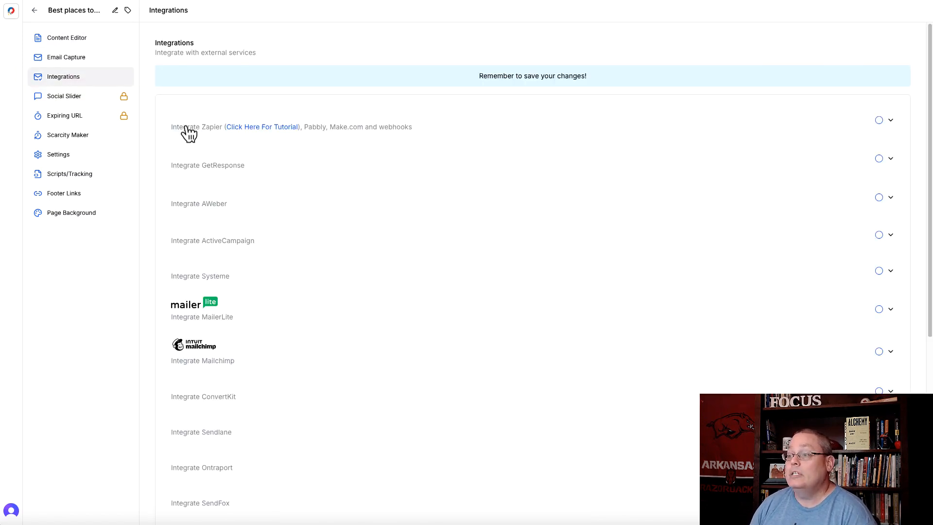
left_click(220, 282)
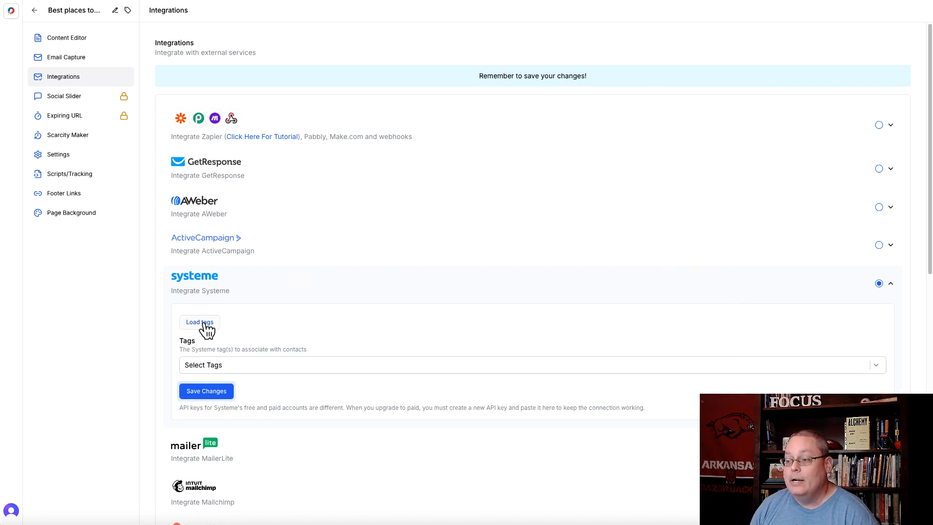
left_click(243, 366)
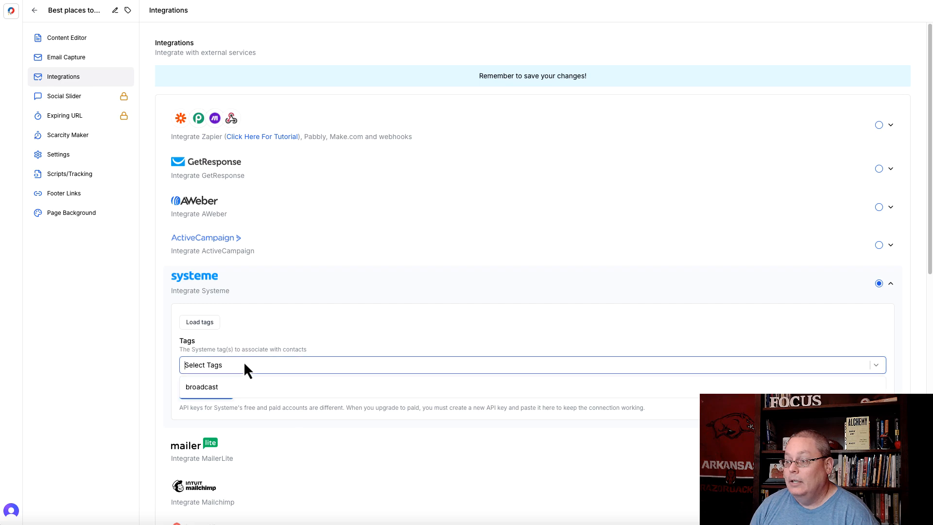
left_click(215, 391)
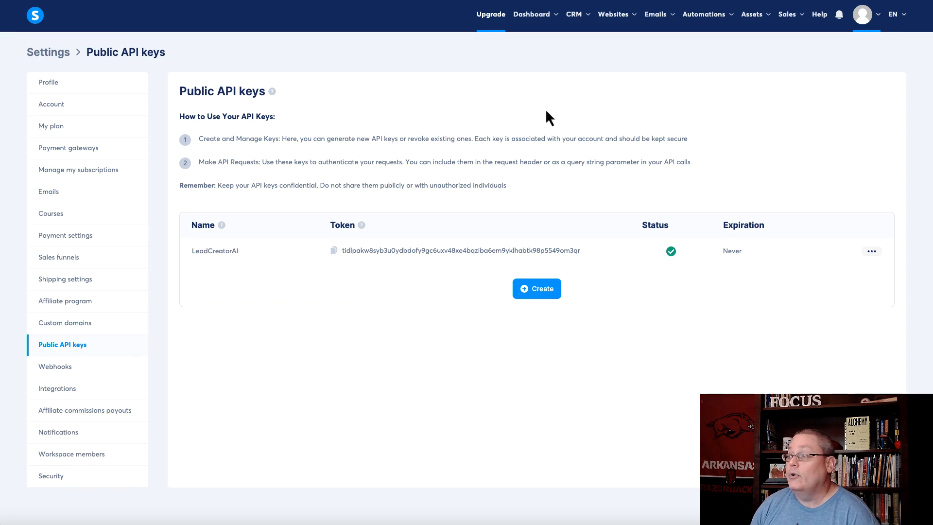
mouse_move(574, 20)
left_click(572, 60)
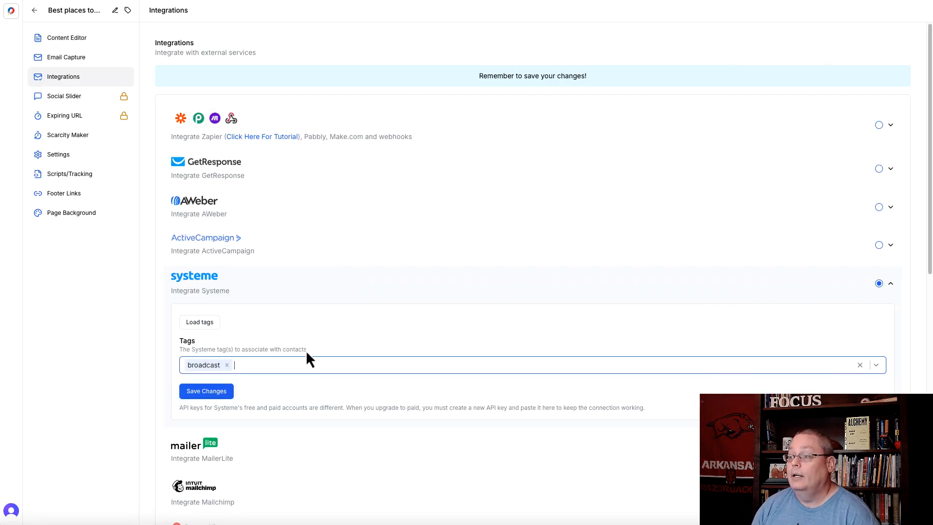
left_click(219, 393)
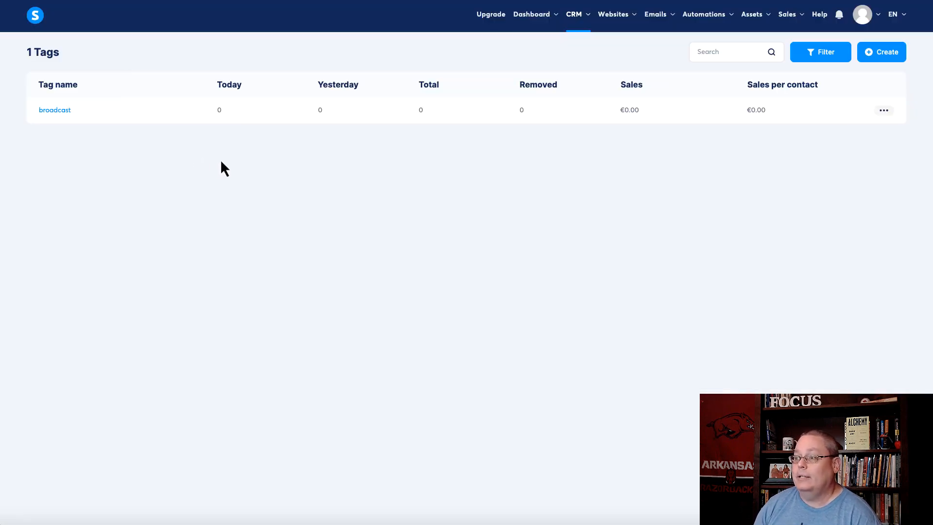
- Review the broadcast tag's contact counts in Systeme.io and the steak sentence above the link in the published article
left_click_drag(224, 115, 198, 115)
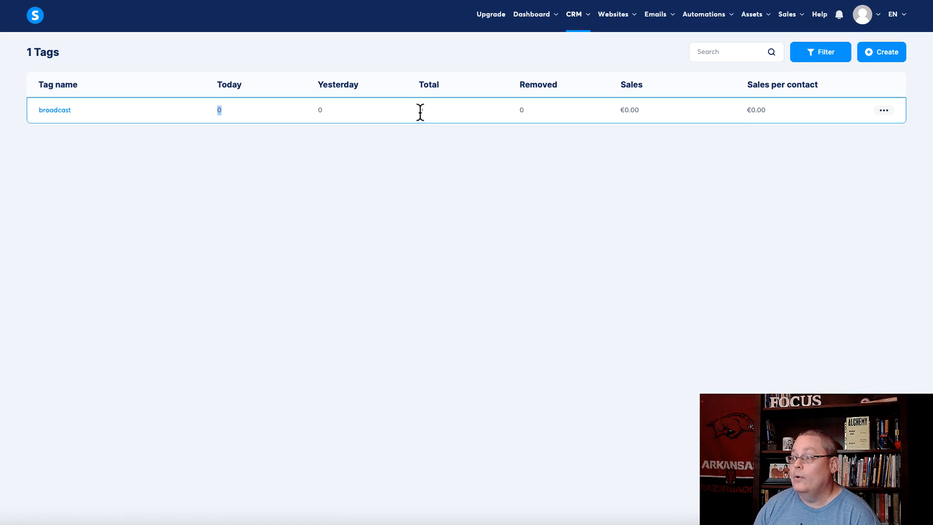
left_click(181, 232)
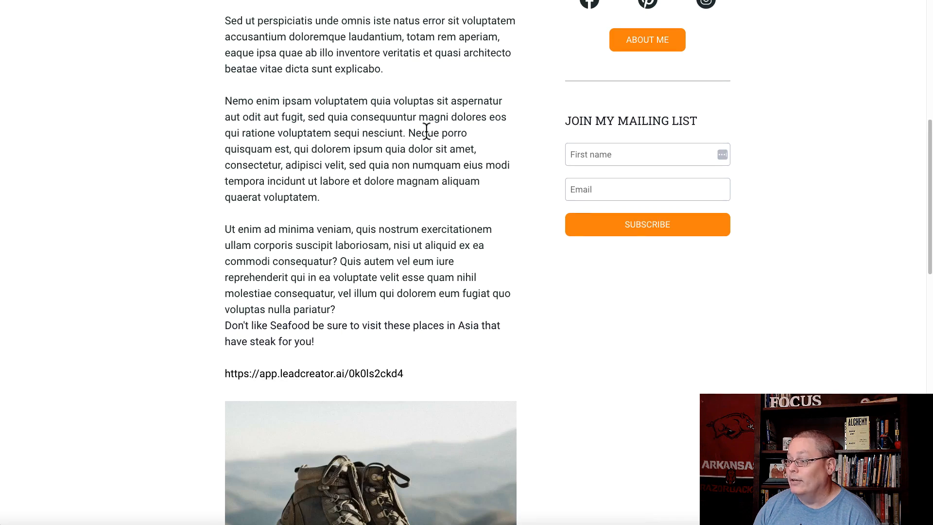
scroll(387, 308, "up", 3)
scroll(387, 303, "up", 5)
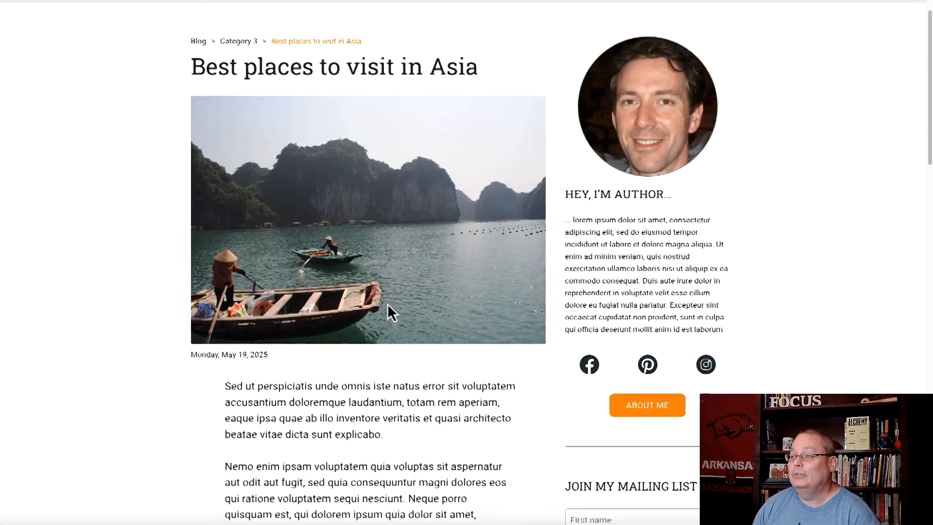
scroll(387, 304, "down", 2)
scroll(387, 304, "down", 6)
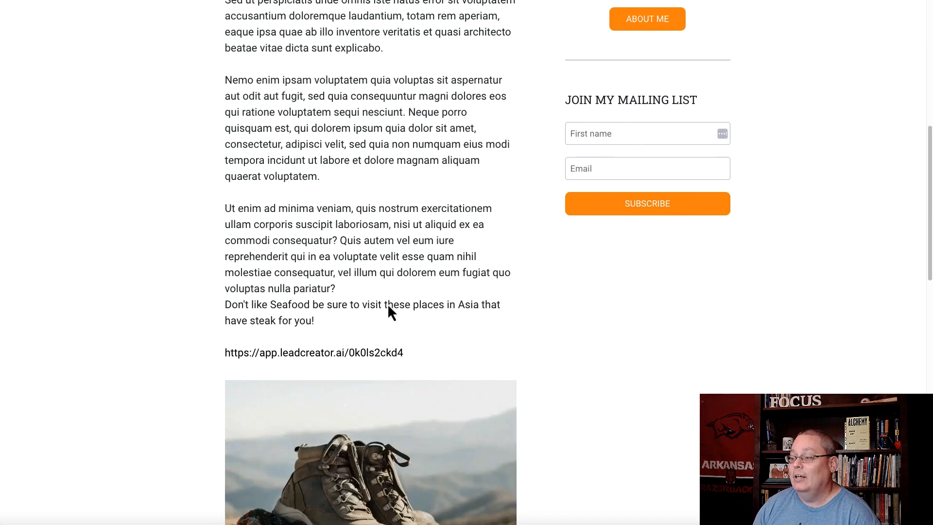
left_click_drag(315, 319, 225, 305)
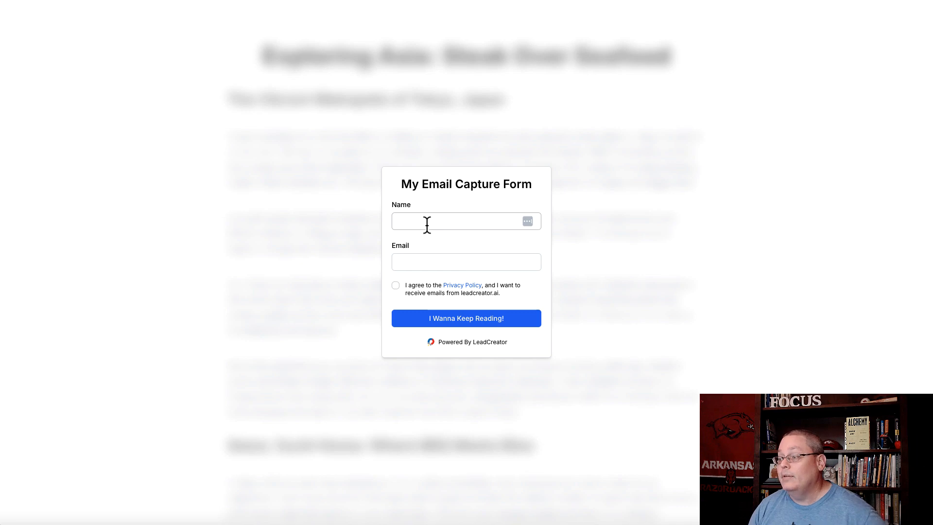
- Fill in the lead magnet's email capture form with the visitor's name and e-mail, accept the privacy policy, and submit it
left_click(427, 225)
key("Down")
key("Tab")
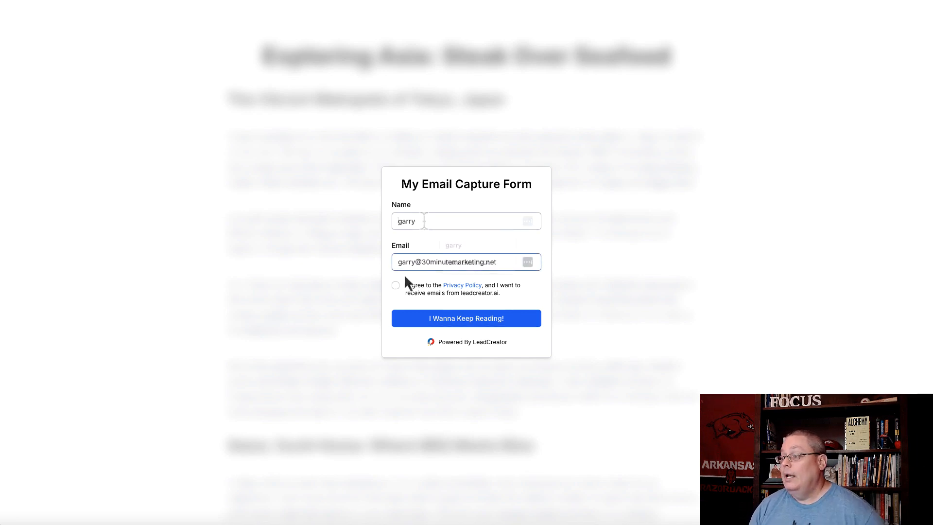
left_click(396, 285)
left_click(449, 321)
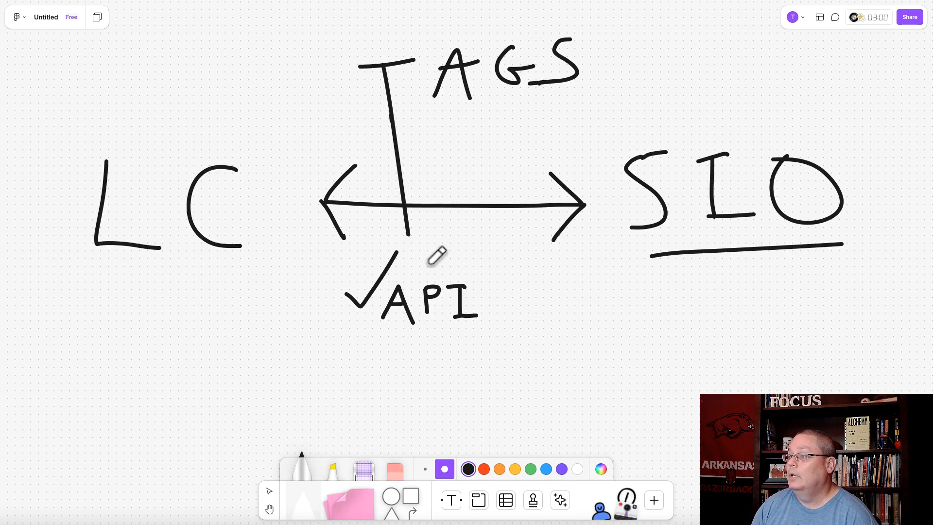
- Switch to the whiteboard and undo the TAGS lettering, the check mark beside API and the line under SIO
key("ctrl+z")
key("ctrl+z")
key("ctrl+z")
key("ctrl+z")
key("ctrl+z")
key("ctrl+z")
key("ctrl+z")
key("ctrl+z")
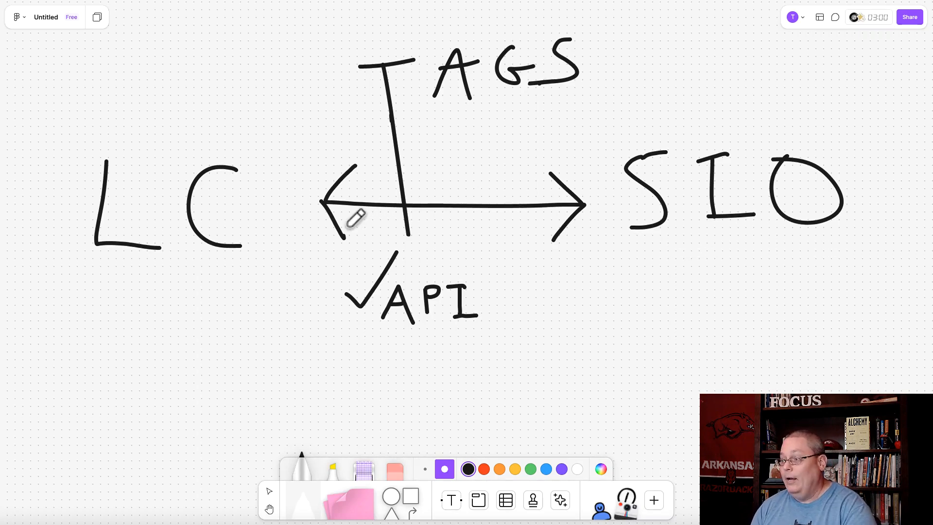
key("ctrl+z")
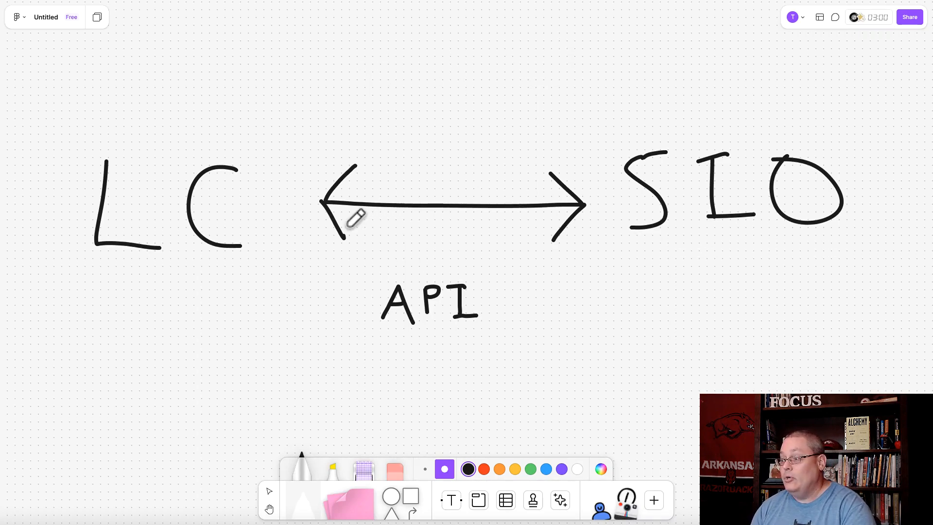
- Underline API, draw a check mark beside LC, and handwrite TAG above the double-headed arrow
left_click_drag(381, 332, 471, 337)
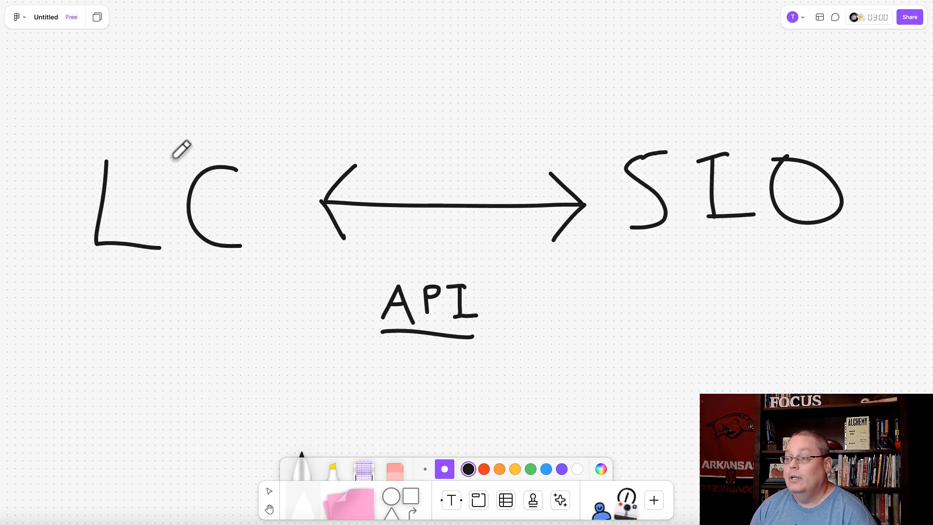
mouse_move(51, 161)
left_mouse_down()
mouse_move(73, 195)
mouse_move(129, 98)
left_mouse_up()
mouse_move(374, 91)
left_mouse_down()
mouse_move(379, 135)
mouse_move(411, 91)
left_mouse_up()
mouse_move(410, 126)
left_mouse_down()
mouse_move(443, 120)
mouse_move(447, 104)
mouse_move(488, 112)
left_mouse_up()
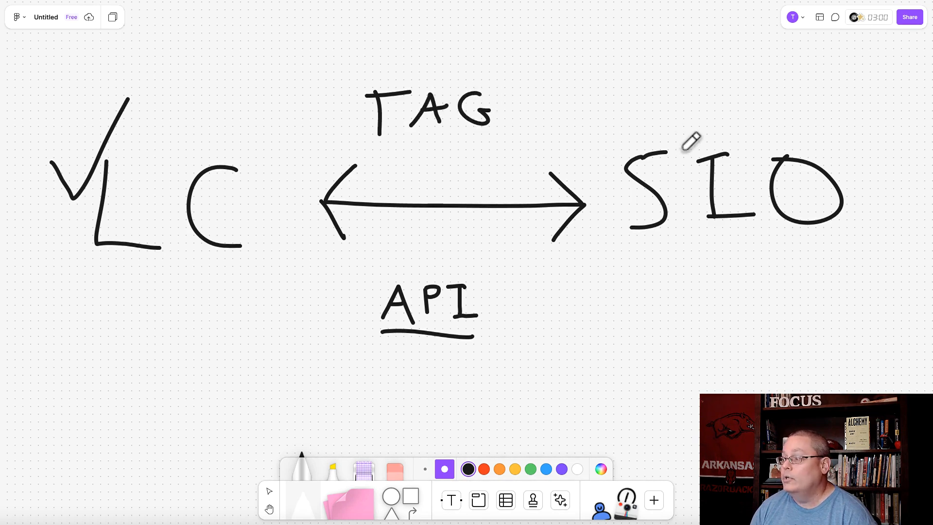
- Draw a check mark above SIO with a small tag sketch beneath it, and add a boxed LOAD label under LC
left_click_drag(645, 110, 687, 69)
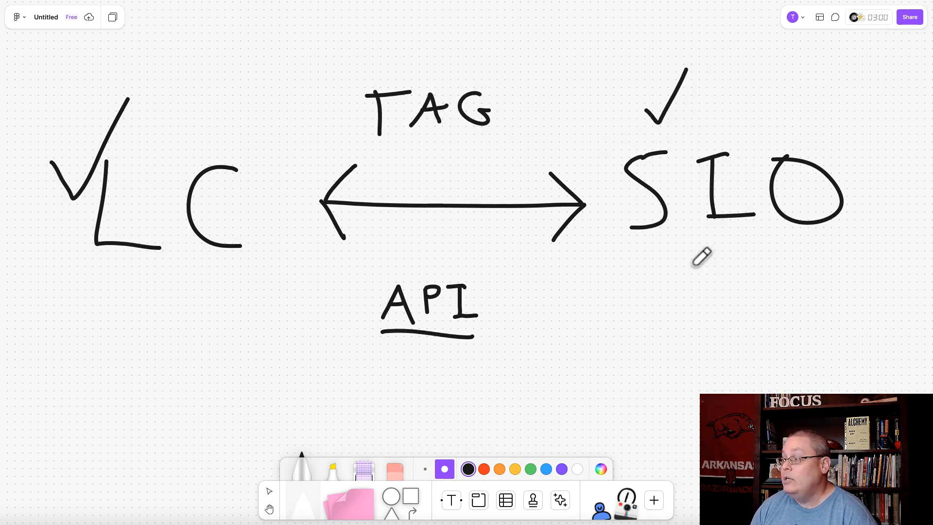
left_click_drag(702, 265, 726, 260)
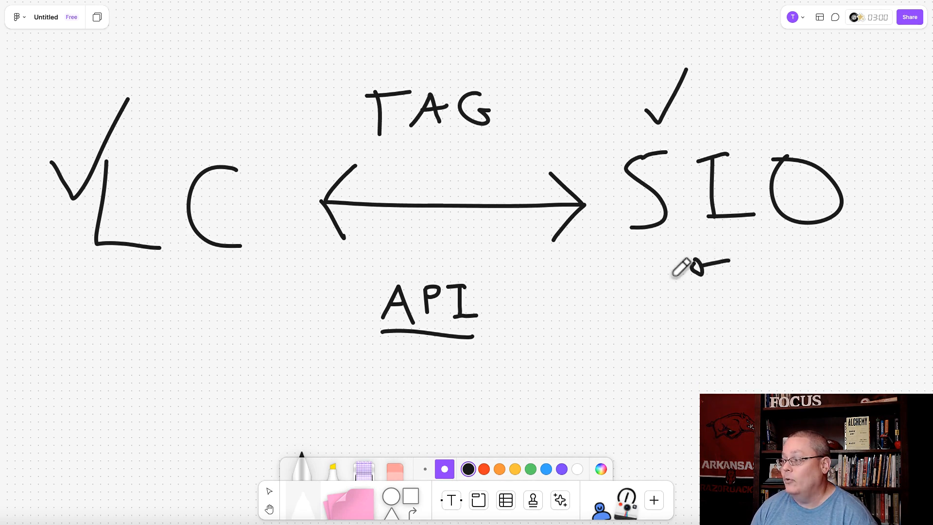
mouse_move(131, 273)
left_mouse_down()
mouse_move(131, 306)
mouse_move(133, 274)
mouse_move(214, 268)
mouse_move(141, 310)
mouse_move(208, 278)
mouse_move(224, 288)
mouse_move(209, 290)
mouse_move(224, 302)
left_mouse_up()
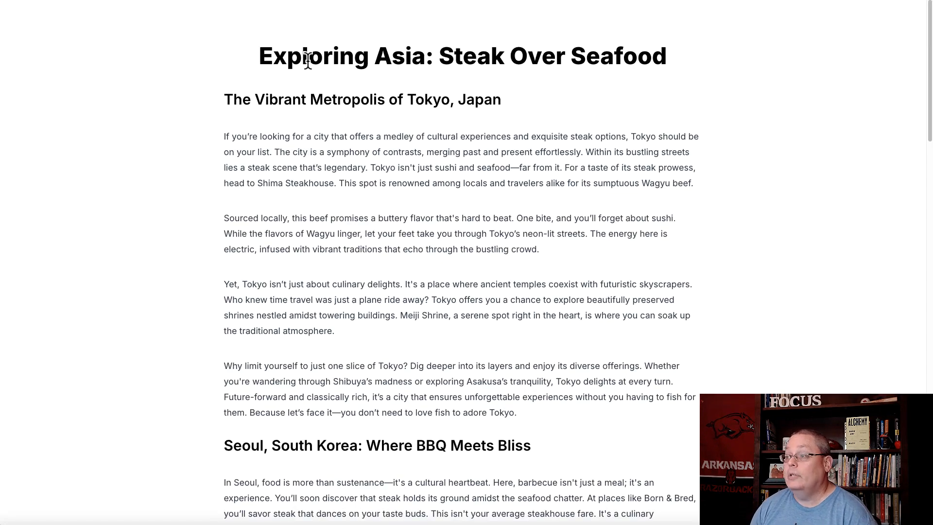
- Switch to LeadCreator, close the integration list, and duplicate the "Best places to visit in Asia" lead magnet
triple_click(307, 59)
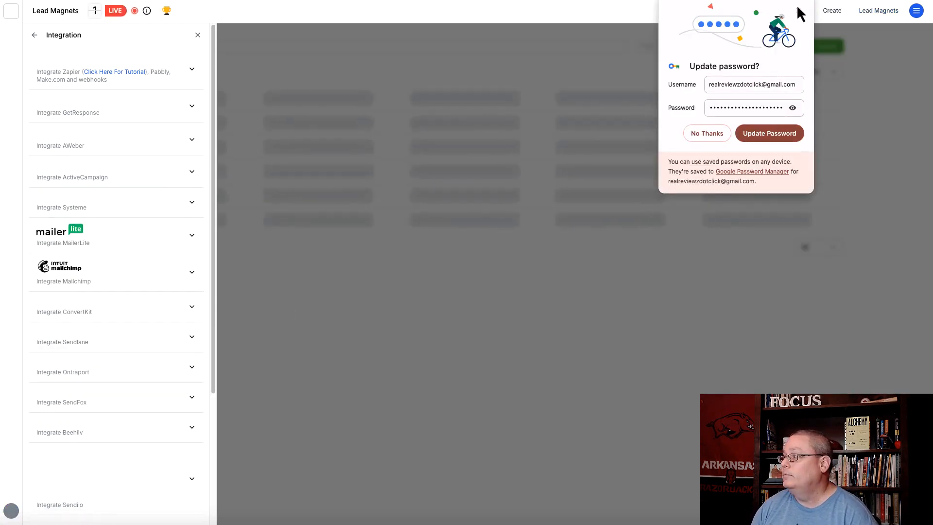
left_click(197, 35)
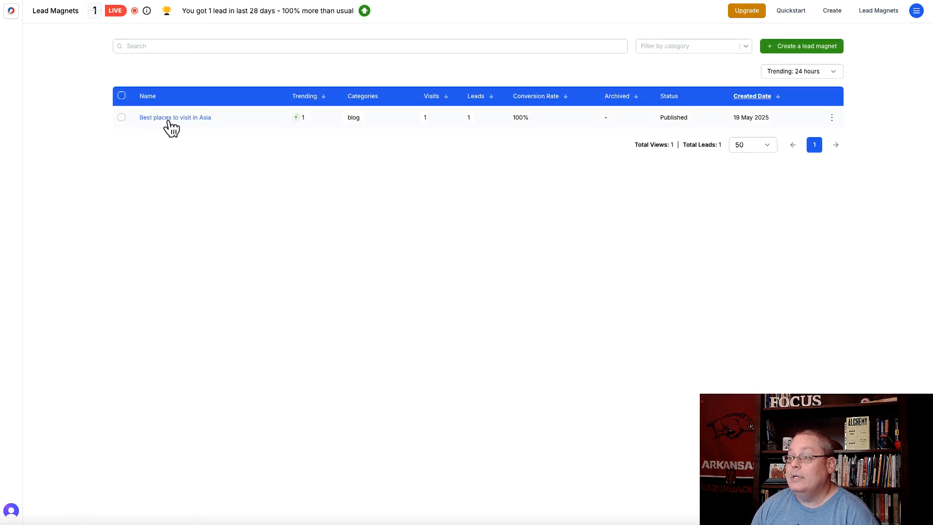
mouse_move(297, 122)
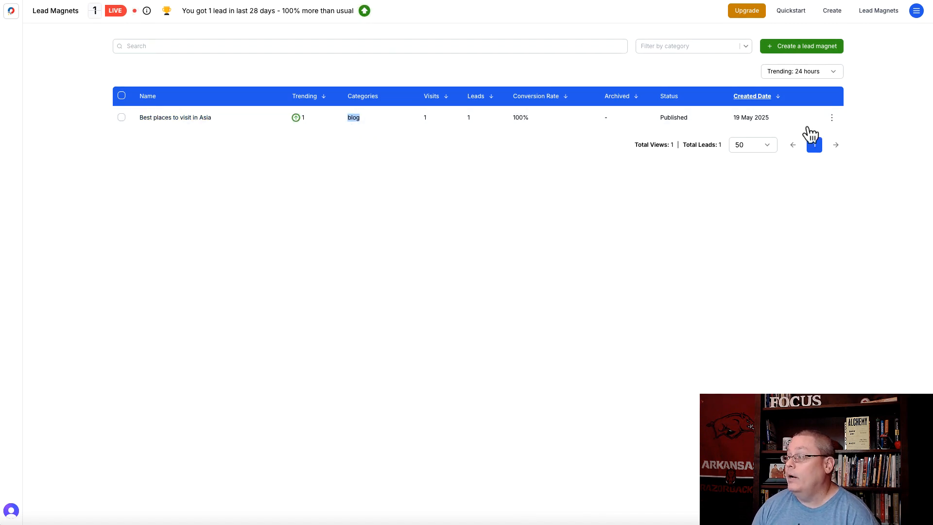
left_click(832, 118)
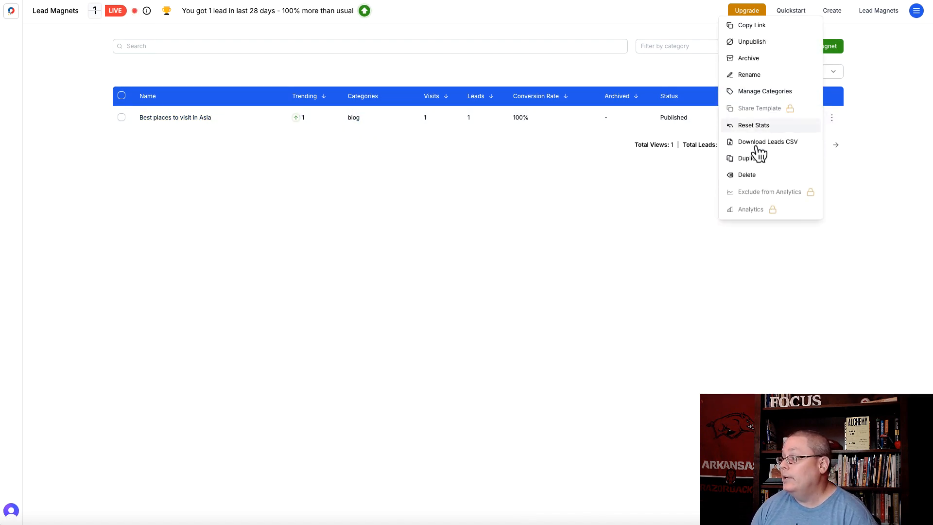
left_click(752, 157)
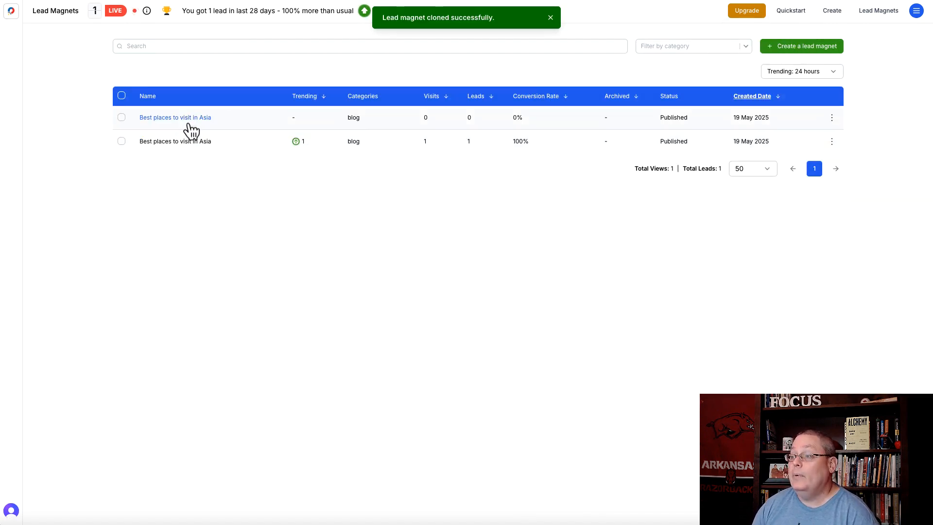
- Create a "youtube" category and assign it to the duplicated "Best places to visit in Asia" lead magnet
left_click(832, 119)
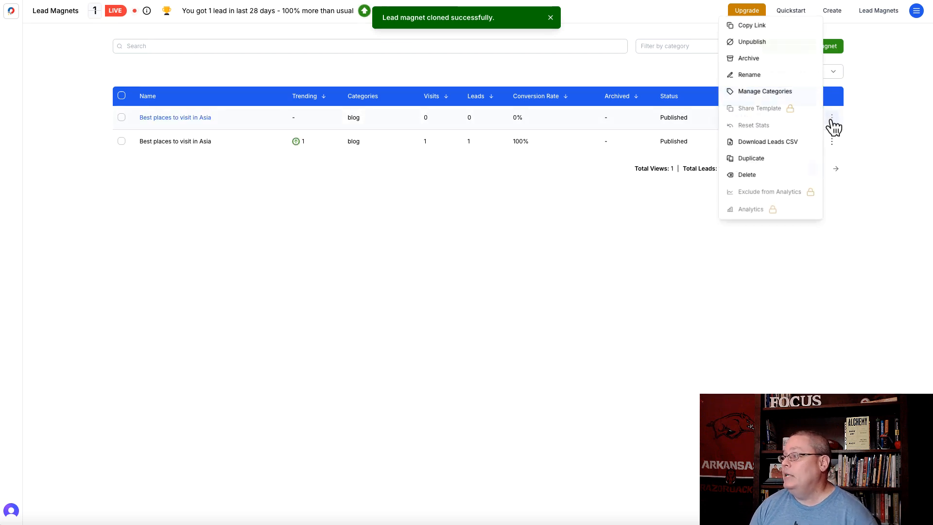
left_click(750, 92)
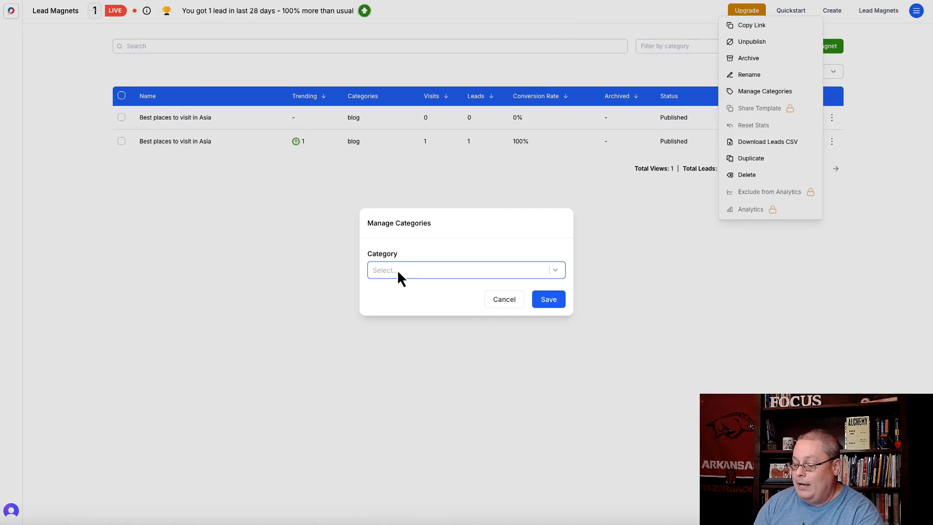
type("youtube")
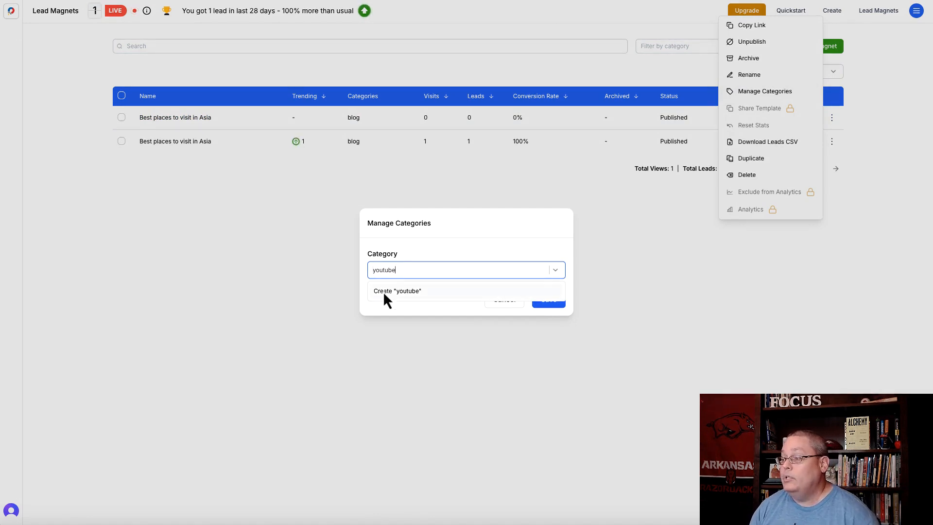
left_click(383, 290)
left_click(412, 256)
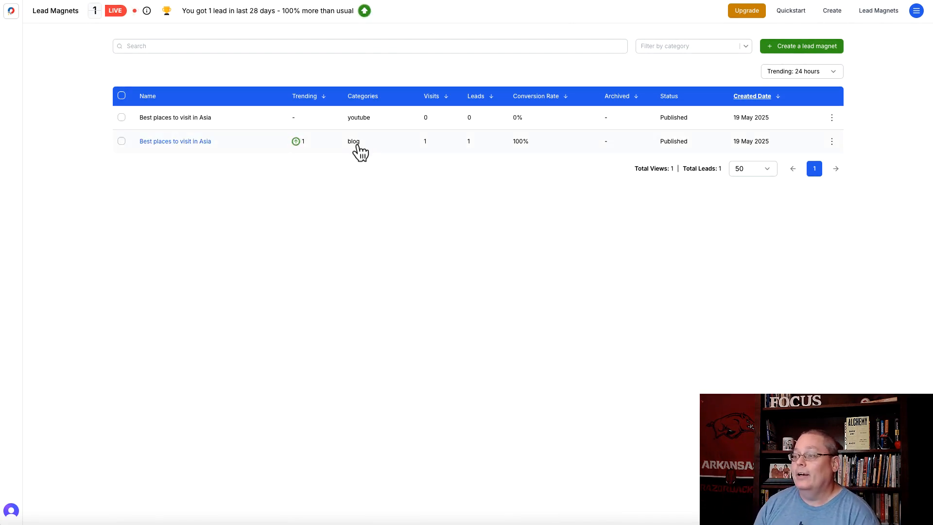
mouse_move(296, 145)
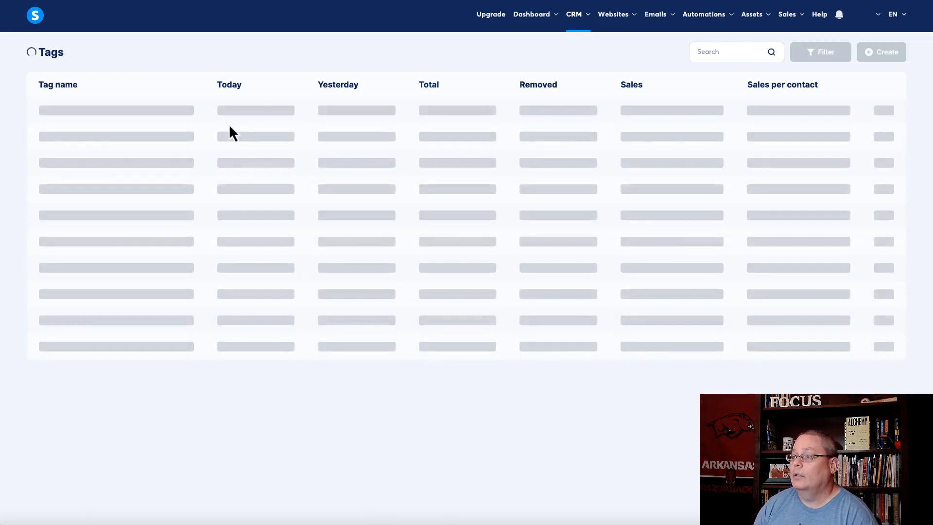
- Switch to Systeme.io, list the contacts tagged broadcast, and open the contact's record to examine its tags and tag history
left_click(55, 111)
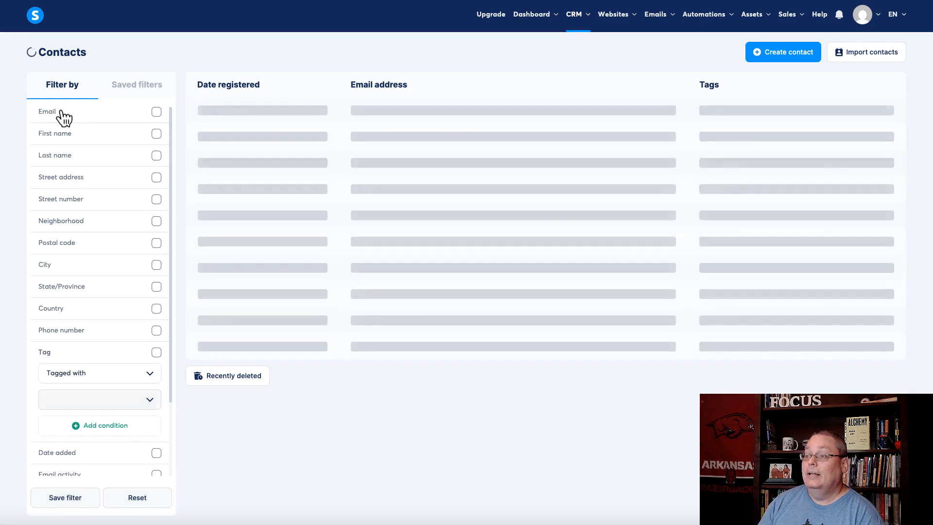
mouse_move(411, 124)
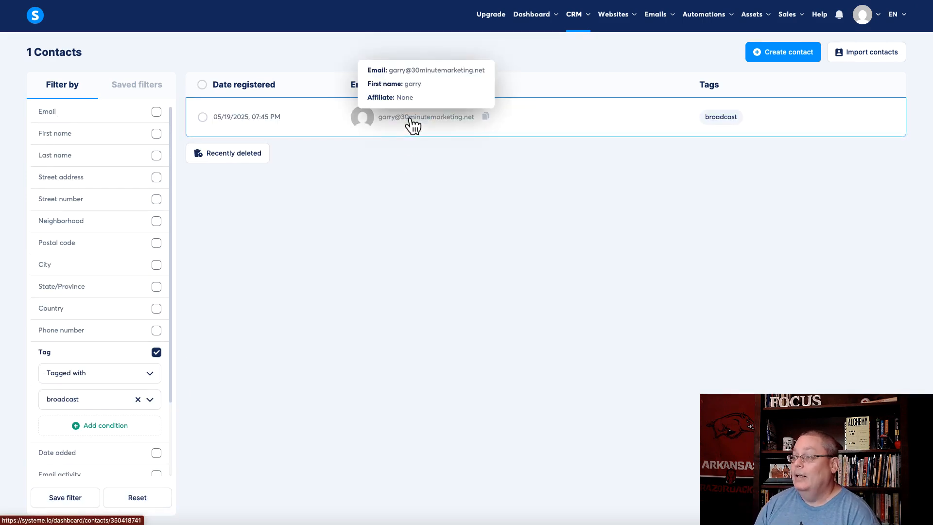
left_click(410, 122)
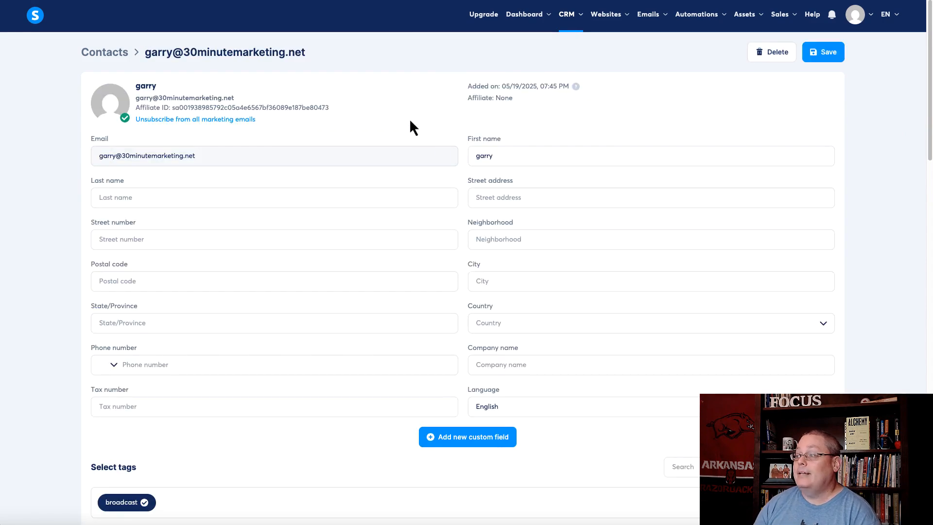
scroll(71, 215, "down", 10)
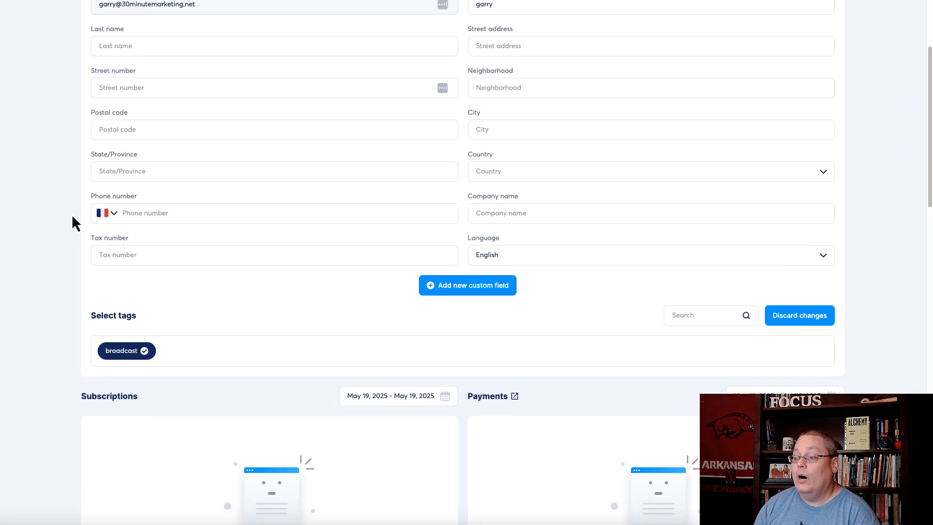
scroll(72, 215, "down", 5)
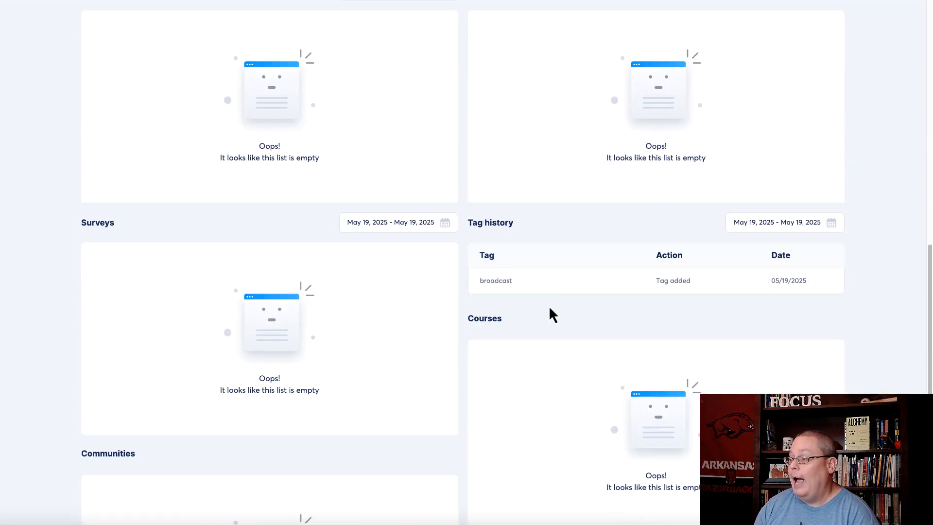
scroll(499, 281, "up", 14)
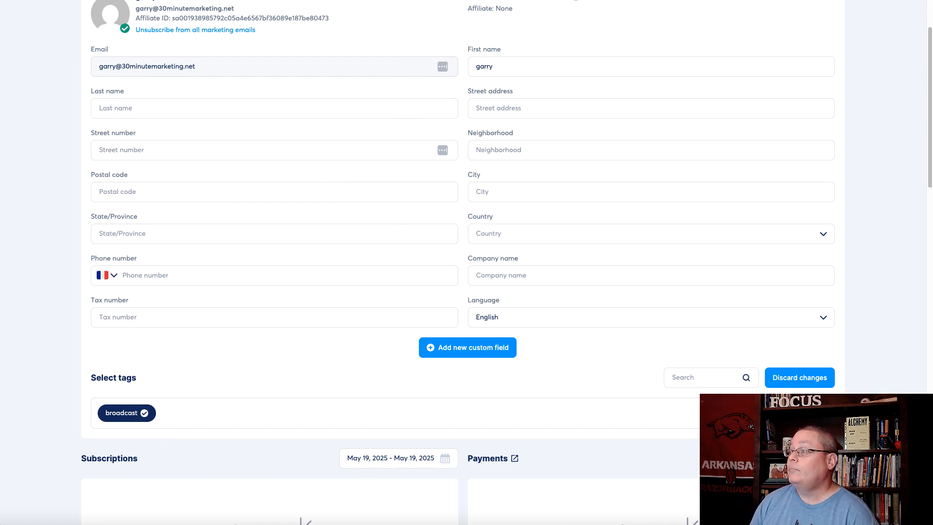
- Switch to the "Best places to visit in Asia" blog post and review its title and the steak lead magnet text
key("ctrl+Tab")
scroll(394, 272, "up", 2)
scroll(394, 272, "up", 5)
scroll(394, 272, "up", 2)
scroll(395, 273, "down", 1)
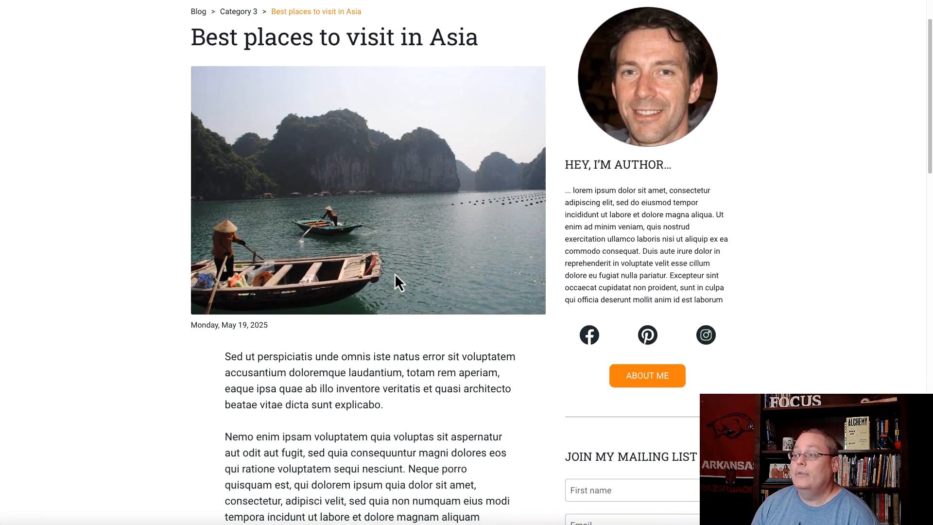
left_click_drag(192, 37, 479, 37)
scroll(449, 141, "down", 3)
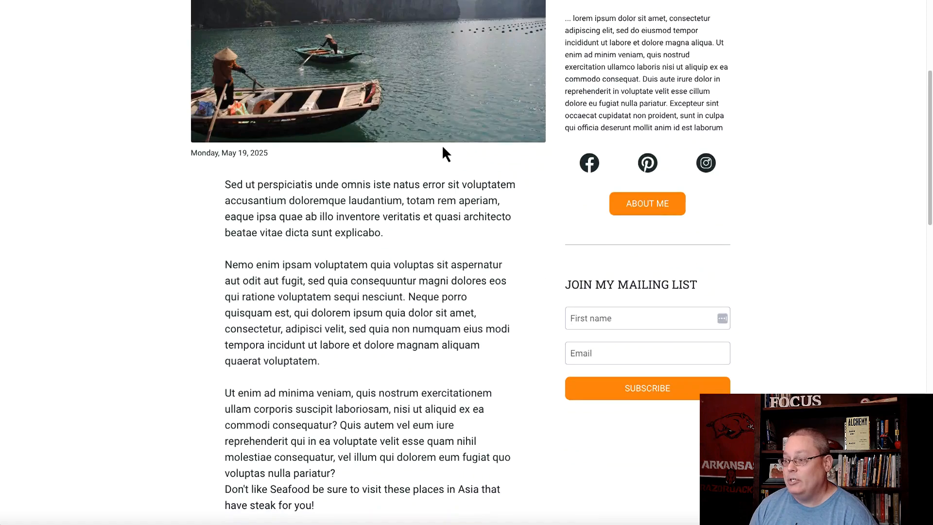
scroll(443, 153, "down", 5)
left_click_drag(226, 220, 412, 270)
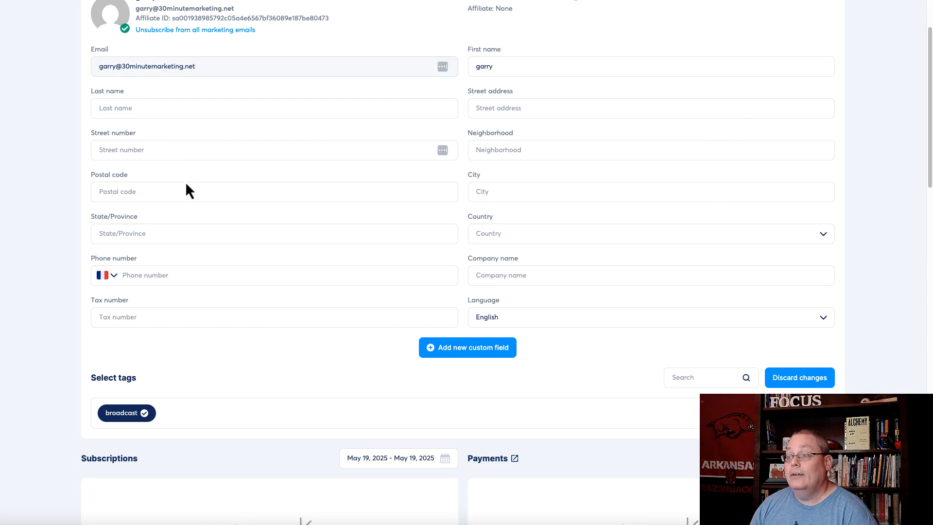
- Return to Systeme.io and open the list of tags
scroll(204, 186, "up", 2)
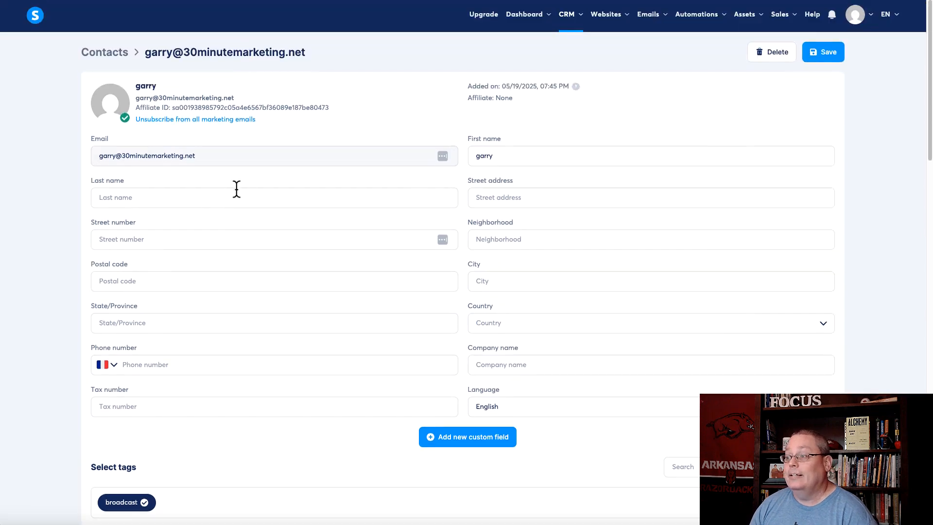
mouse_move(563, 25)
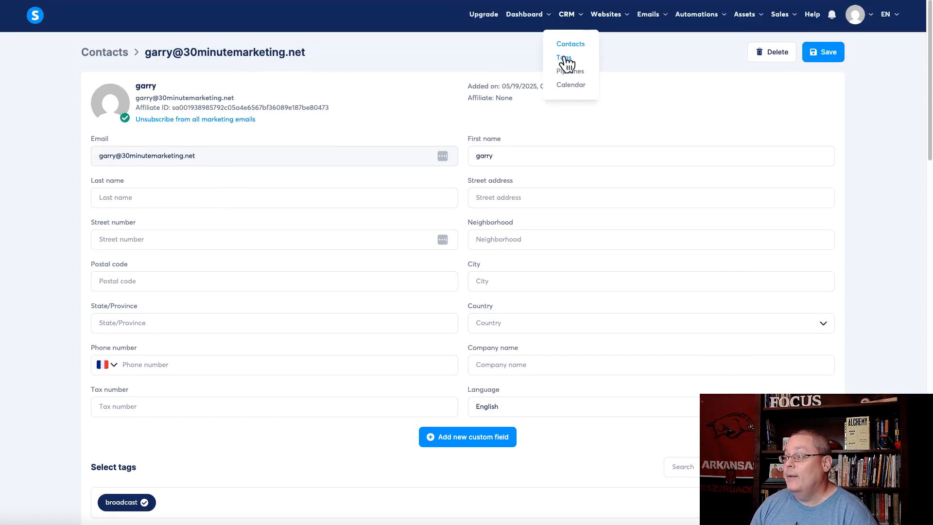
left_click(565, 58)
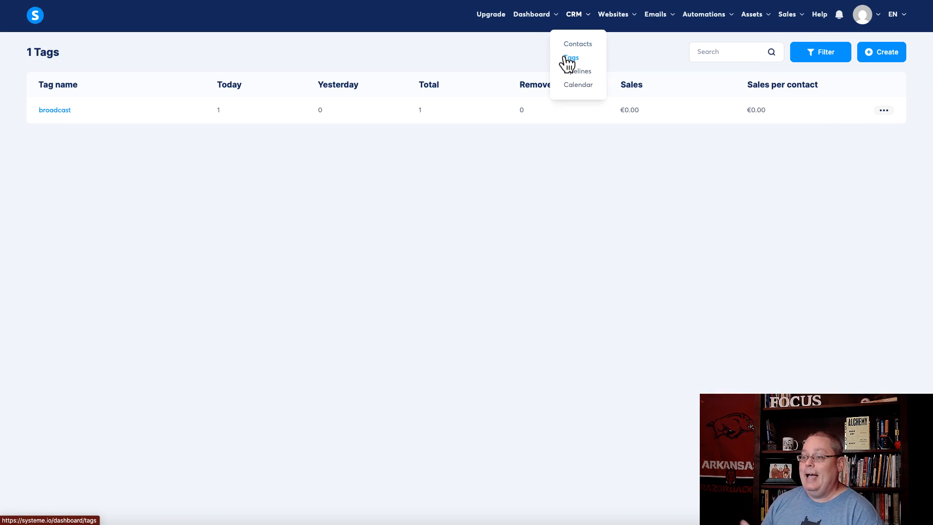
- Open the plan comparison and examine the Tags allowance for the Freemium, Startup, Webinar and Unlimited plans
left_click(491, 27)
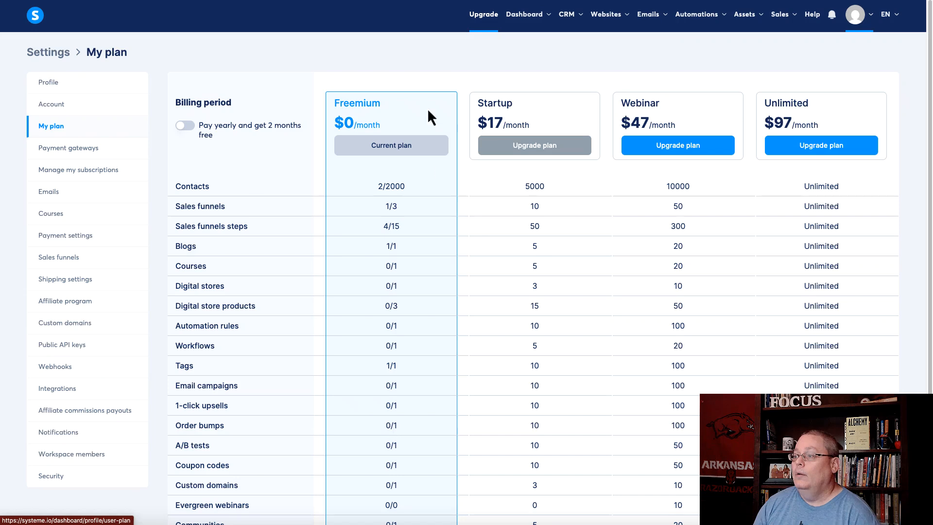
left_click_drag(197, 368, 179, 364)
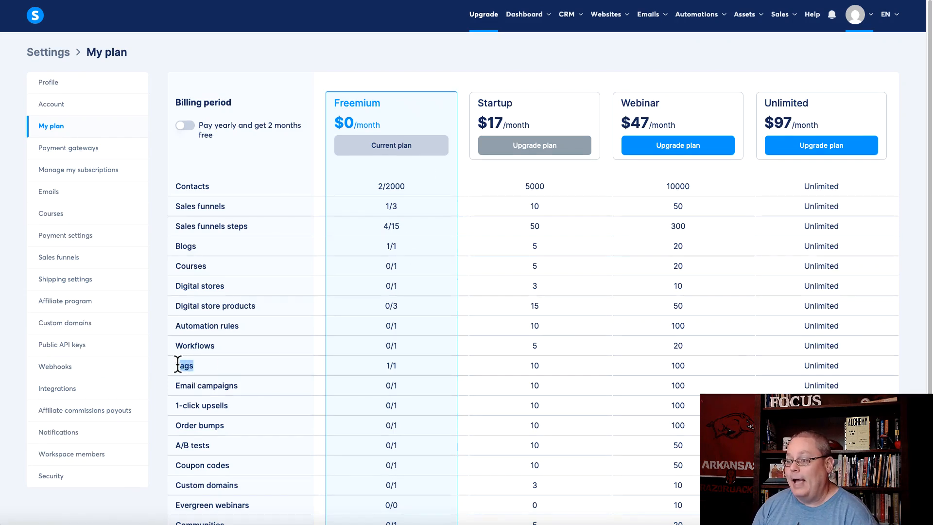
left_click_drag(402, 365, 374, 370)
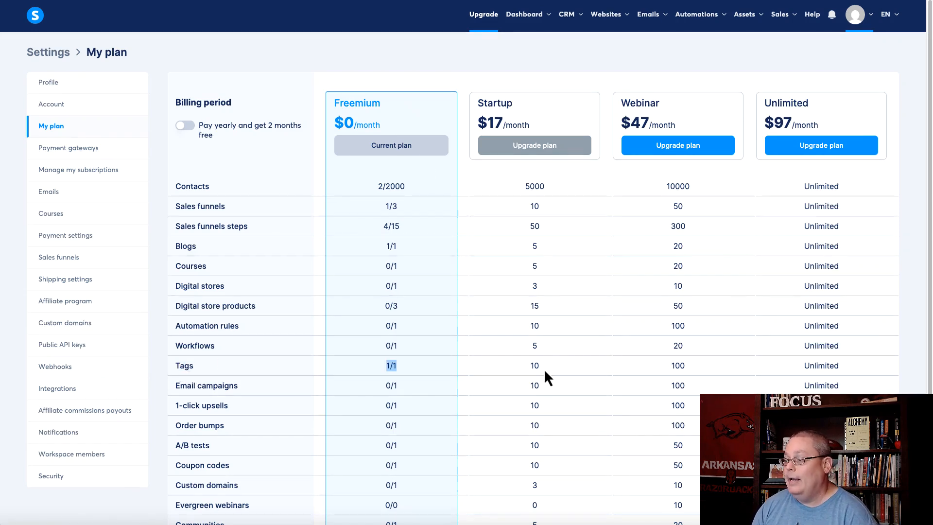
left_click_drag(546, 367, 529, 368)
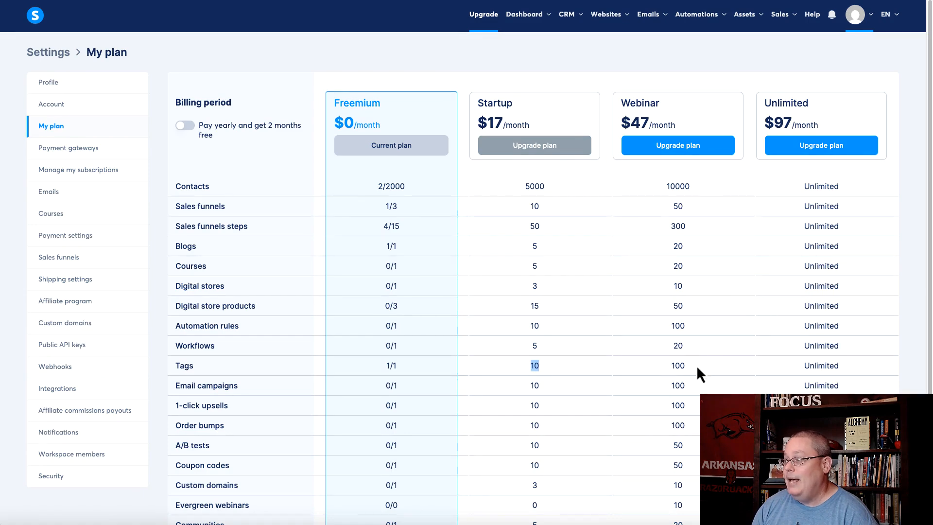
left_click_drag(696, 365, 661, 366)
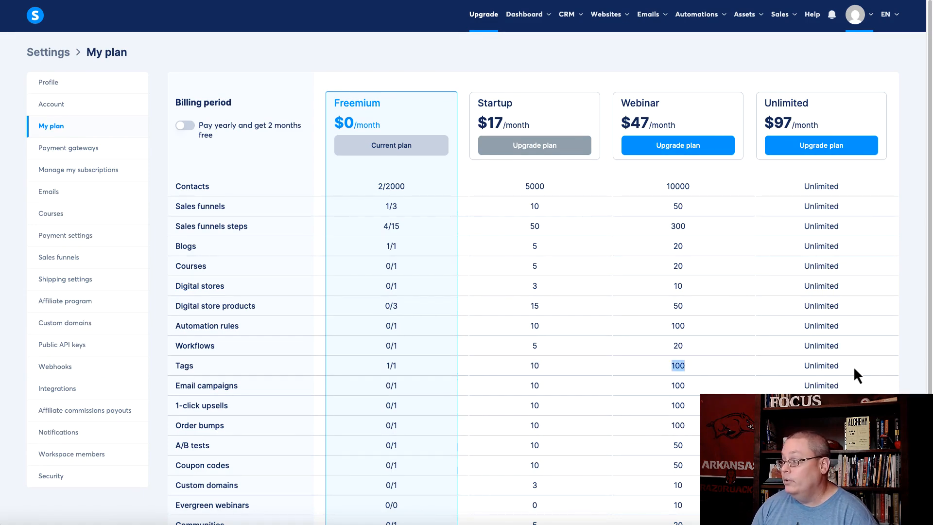
left_click_drag(846, 368, 801, 369)
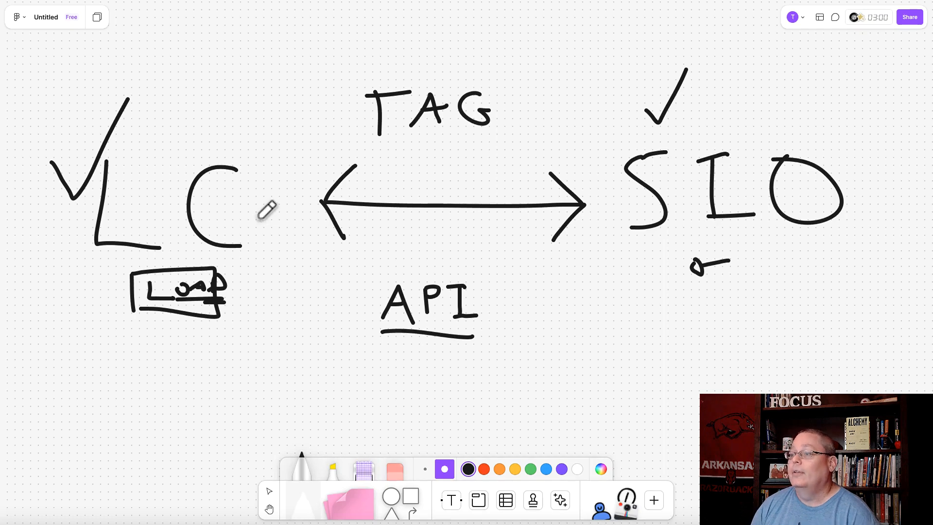
- Switch to the whiteboard and undo the boxed LOAD label, the SIO marks, the TAG lettering and the check mark beside LC
key("ctrl+z")
key("ctrl+z")
key("ctrl+z")
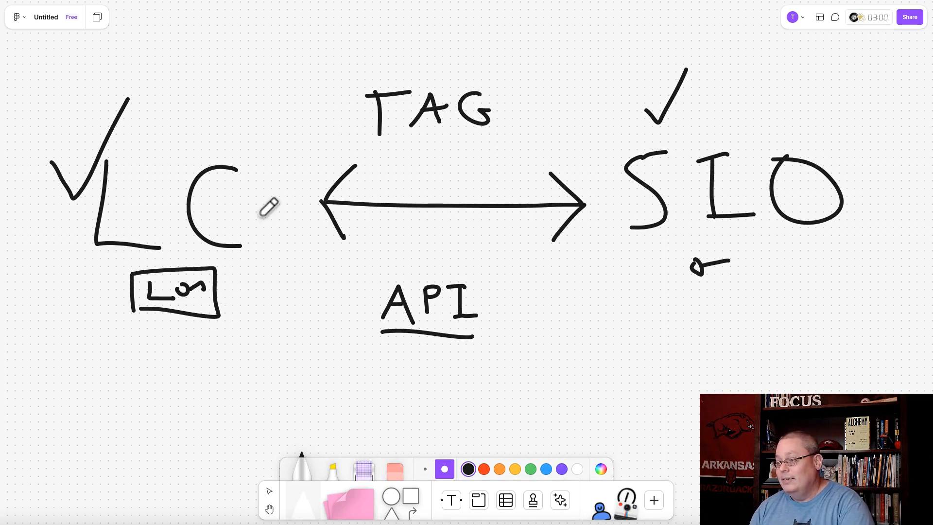
key("ctrl+z")
key("ctrl+z")
key("ctrl+z")
key("ctrl+z")
key("ctrl+z")
key("ctrl+z")
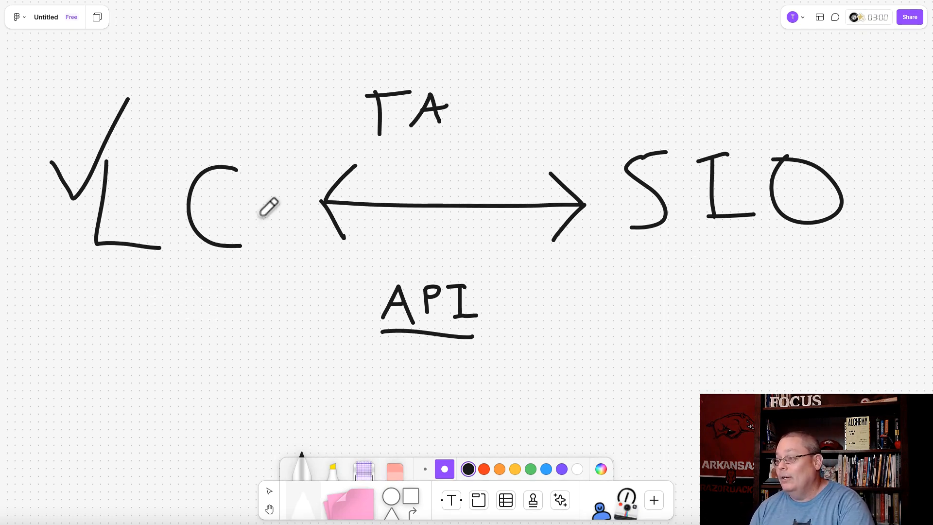
key("ctrl+z")
key("ctrl+z")
key("ctrl+z")
key("ctrl+z")
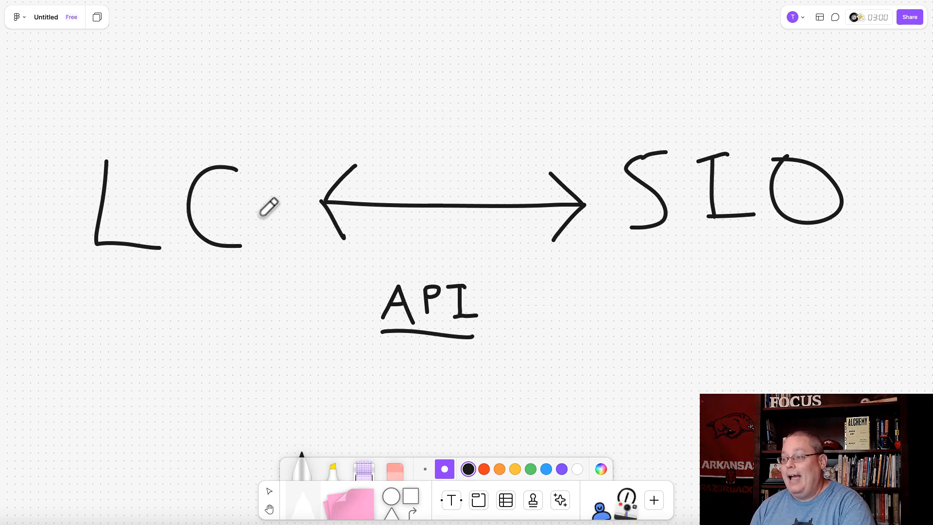
- Draw a check mark beside API and handwrite TAGS above the double-headed arrow
mouse_move(352, 301)
left_mouse_down()
mouse_move(359, 310)
mouse_move(386, 261)
left_mouse_up()
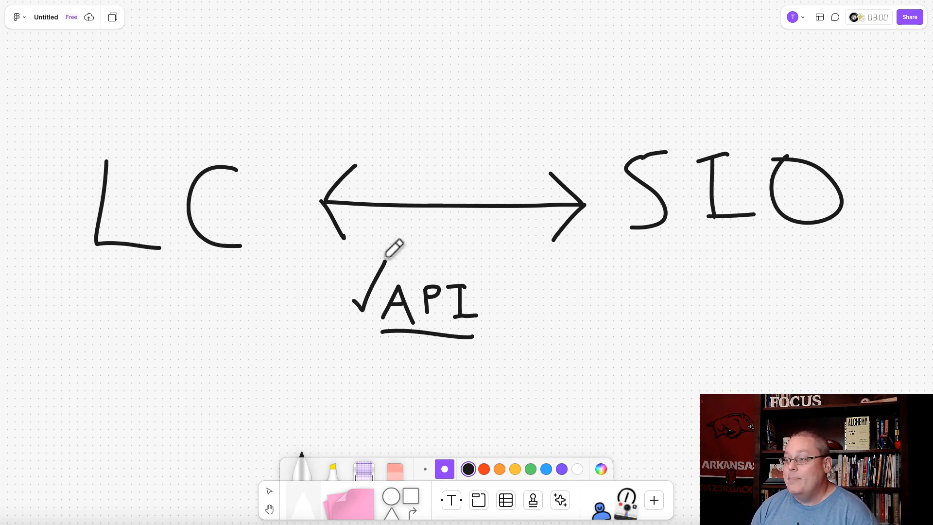
mouse_move(353, 77)
left_mouse_down()
mouse_move(357, 117)
mouse_move(364, 74)
left_mouse_up()
mouse_move(381, 111)
left_mouse_down()
mouse_move(387, 72)
mouse_move(401, 105)
left_mouse_up()
left_click_drag(426, 69, 425, 96)
left_click_drag(453, 60, 433, 93)
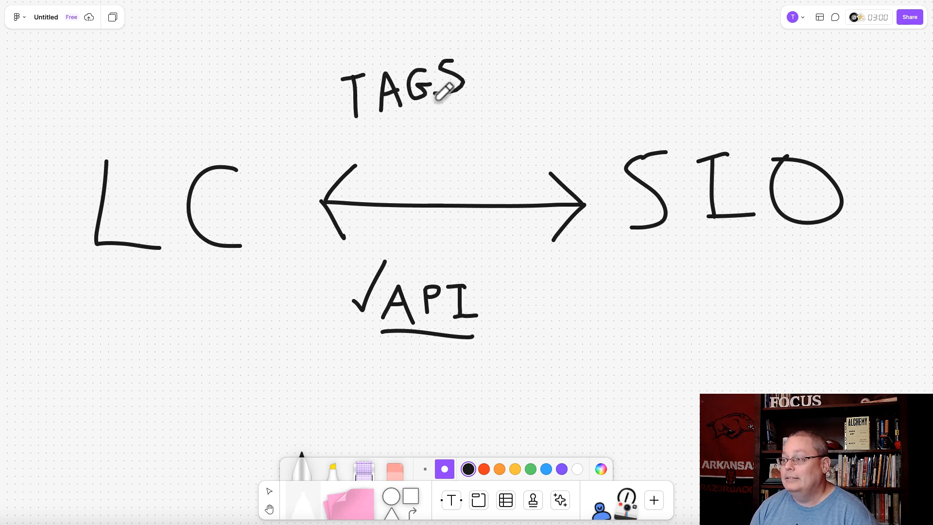
- Sketch a column of three envelopes beneath SIO
mouse_move(659, 249)
left_mouse_down()
mouse_move(661, 292)
mouse_move(693, 282)
mouse_move(662, 291)
left_mouse_up()
left_click_drag(659, 250, 694, 245)
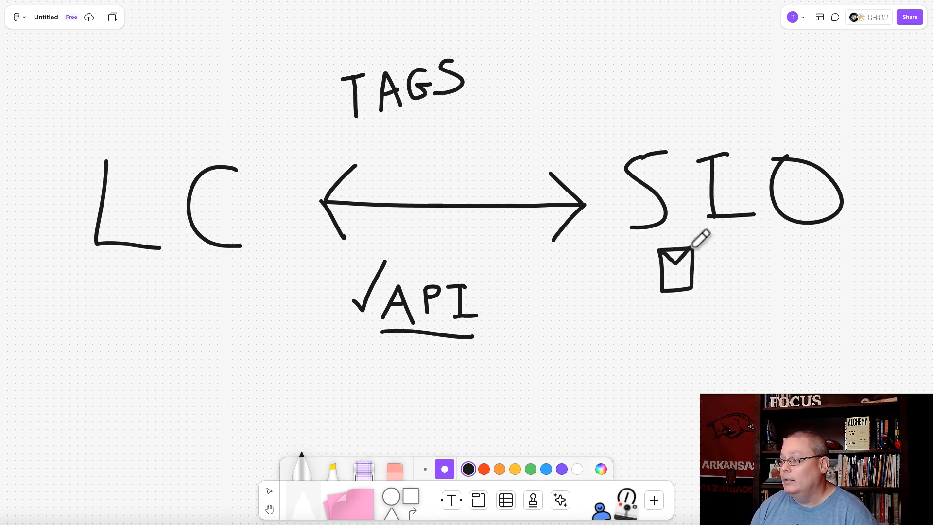
mouse_move(666, 313)
left_mouse_down()
mouse_move(667, 341)
mouse_move(695, 346)
mouse_move(670, 346)
left_mouse_up()
mouse_move(666, 312)
left_mouse_down()
mouse_move(684, 327)
mouse_move(692, 305)
left_mouse_up()
left_click_drag(675, 376, 679, 411)
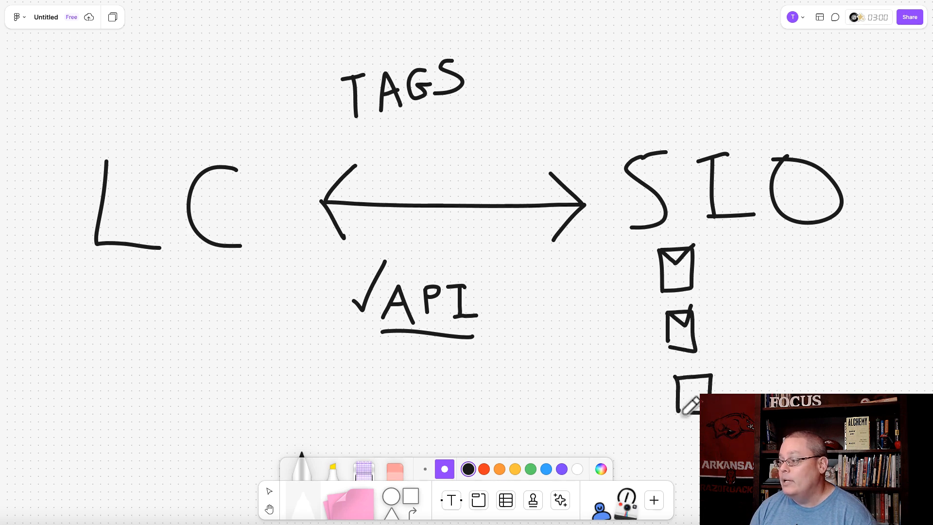
mouse_move(677, 378)
left_mouse_down()
mouse_move(702, 385)
mouse_move(714, 375)
left_mouse_up()
- Draw a check mark beside each of the three envelopes under SIO
left_click_drag(708, 261, 737, 223)
left_click_drag(714, 318, 753, 269)
left_click_drag(727, 389, 778, 343)
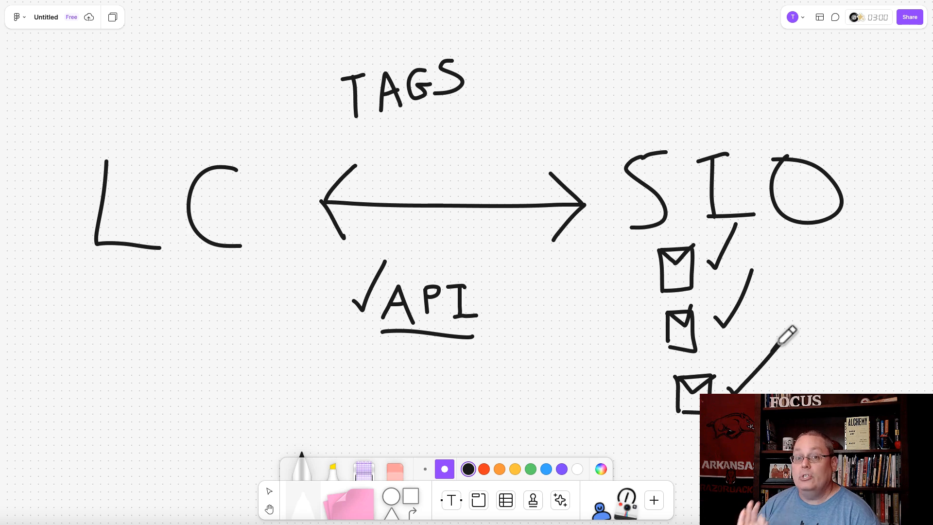